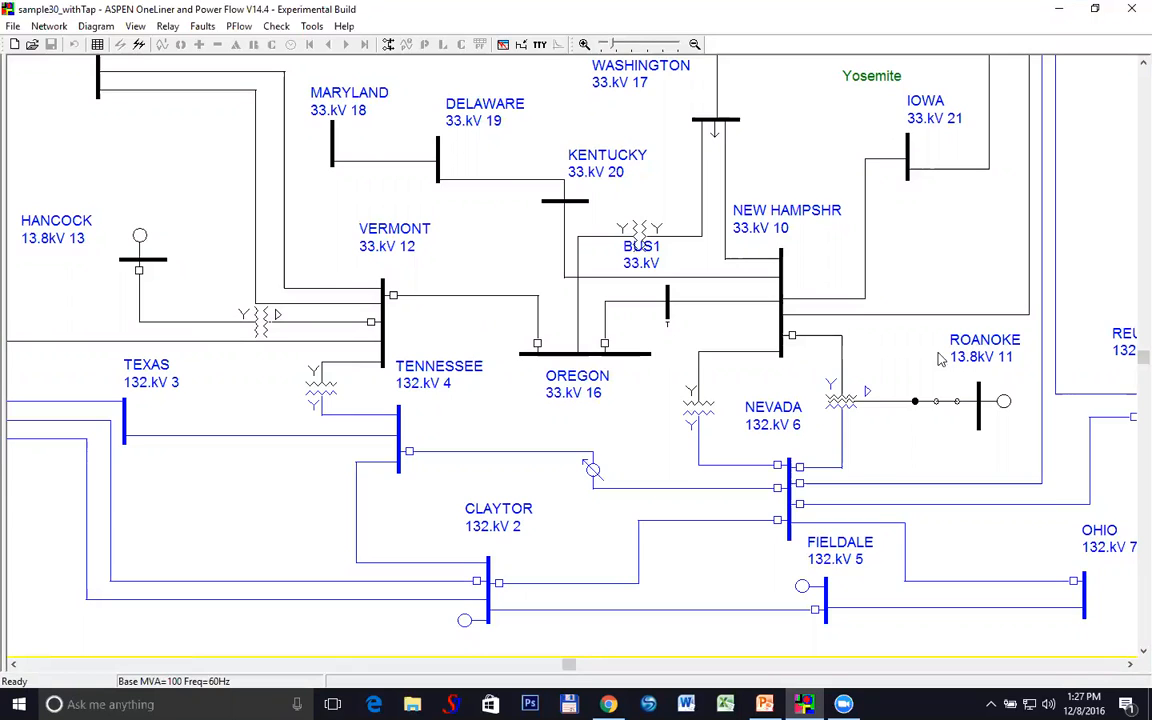
pyautogui.click(400, 294)
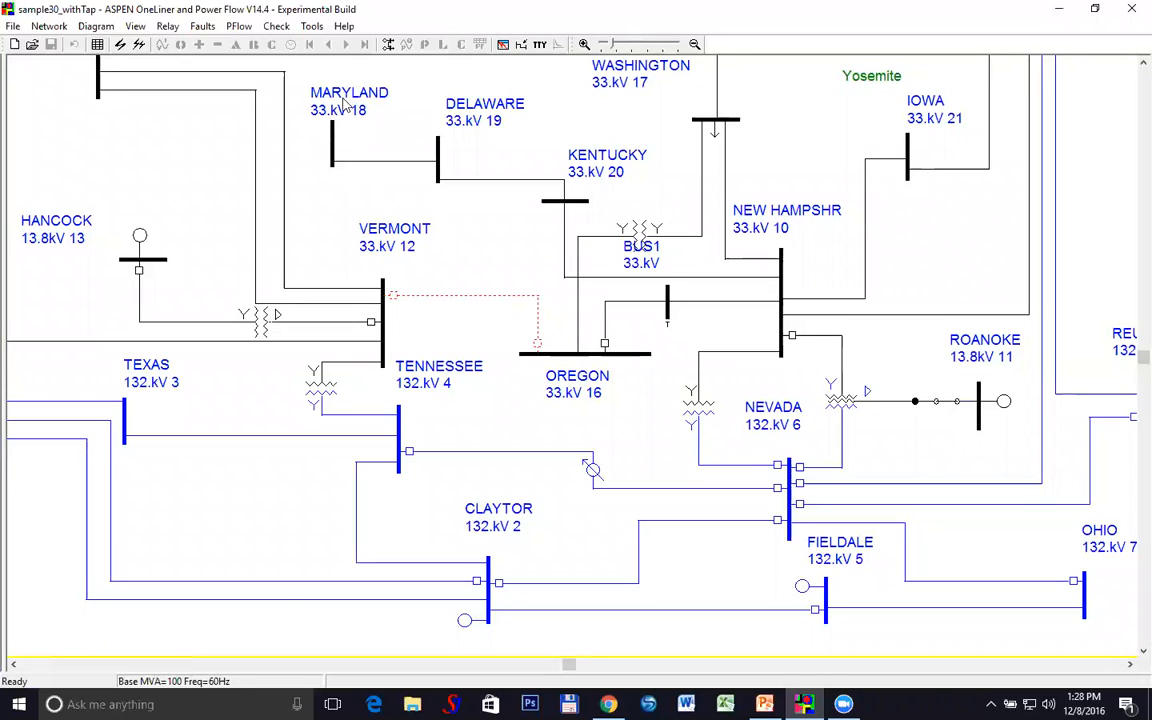
pyautogui.click(274, 30)
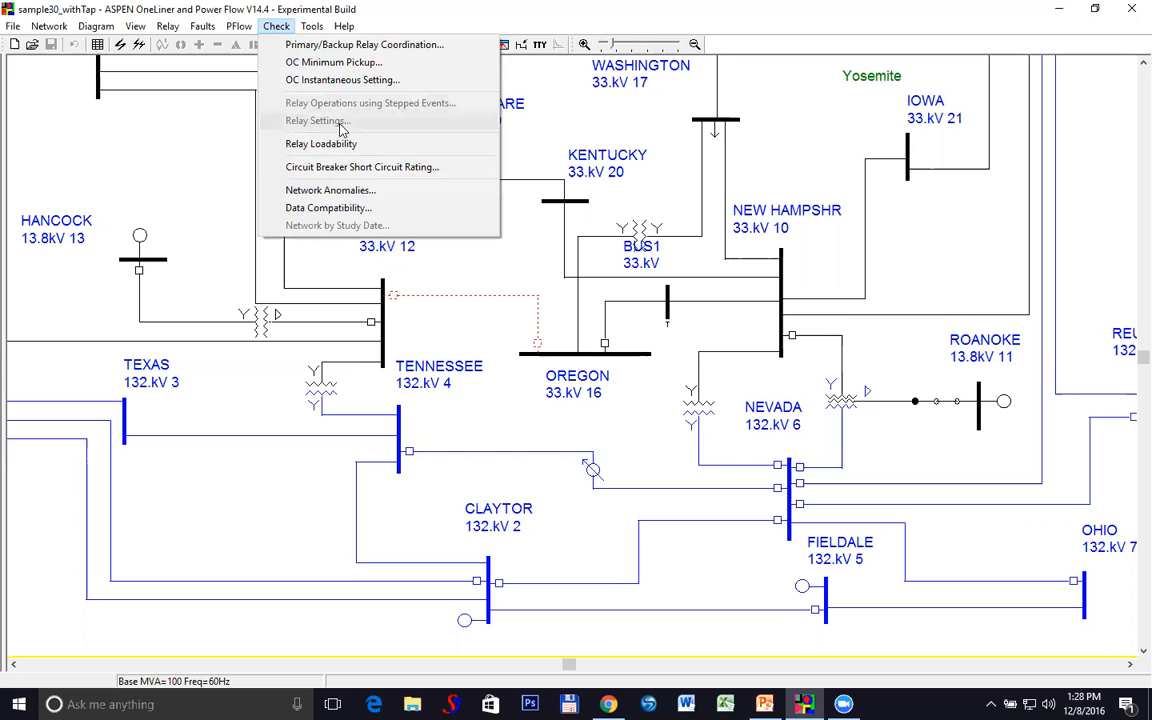
pyautogui.click(463, 268)
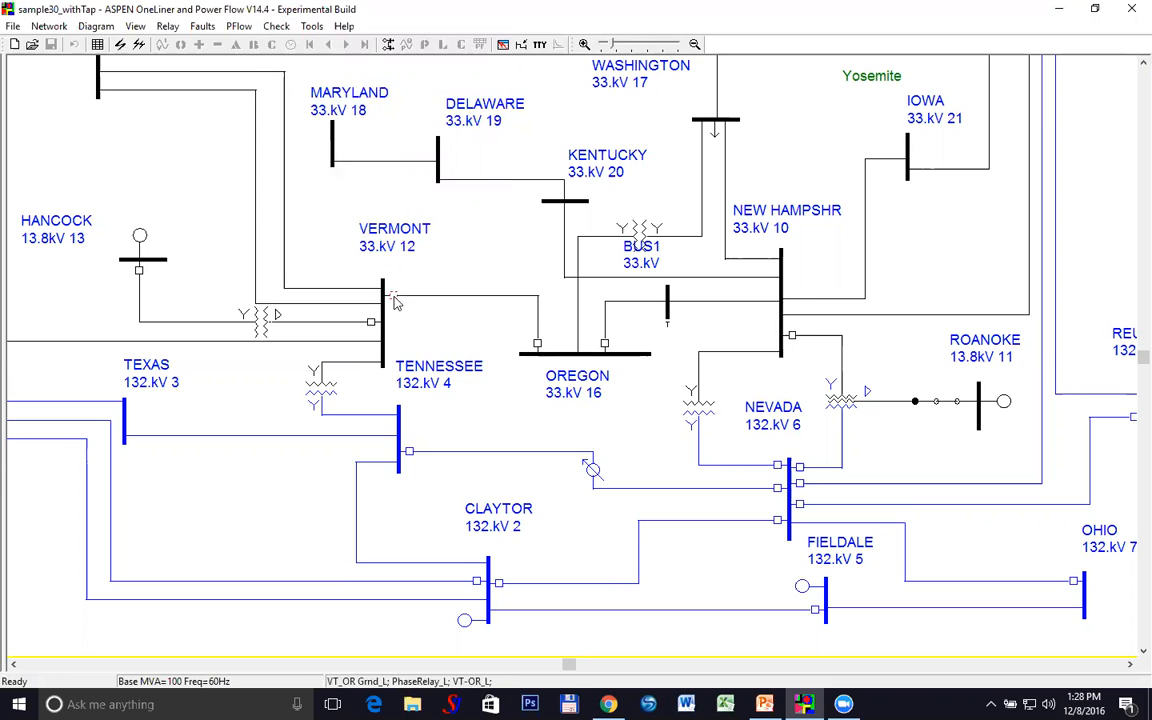
pyautogui.doubleClick(394, 298)
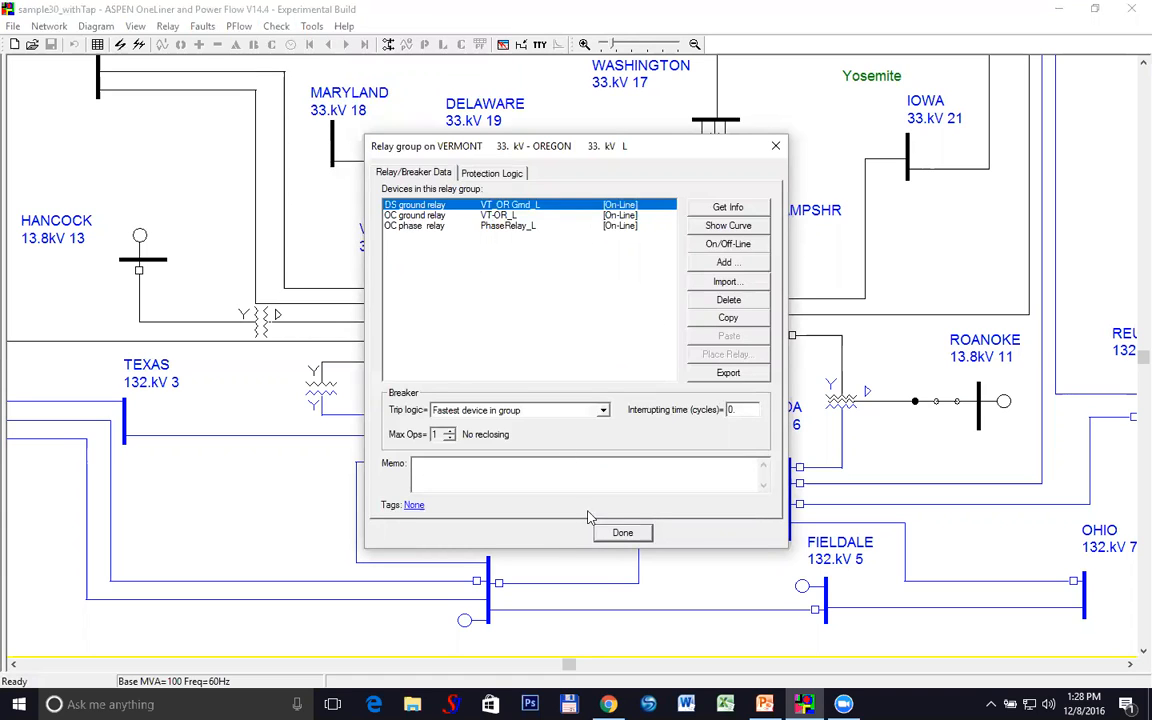
pyautogui.click(626, 535)
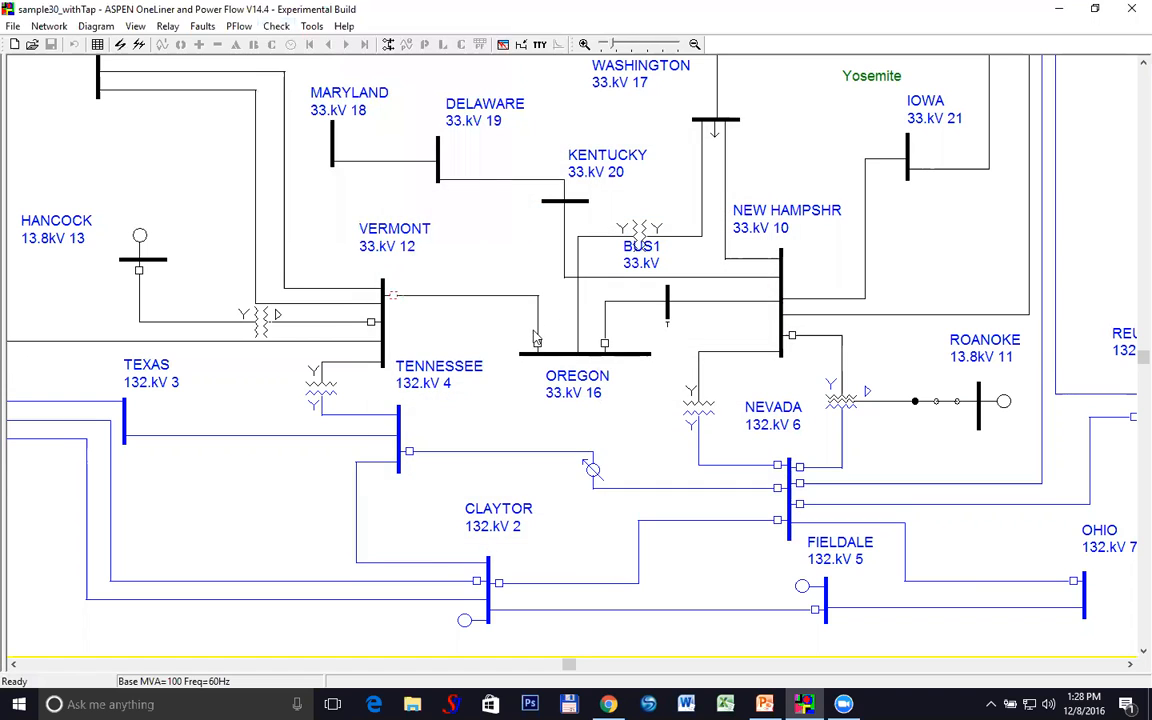
pyautogui.doubleClick(537, 344)
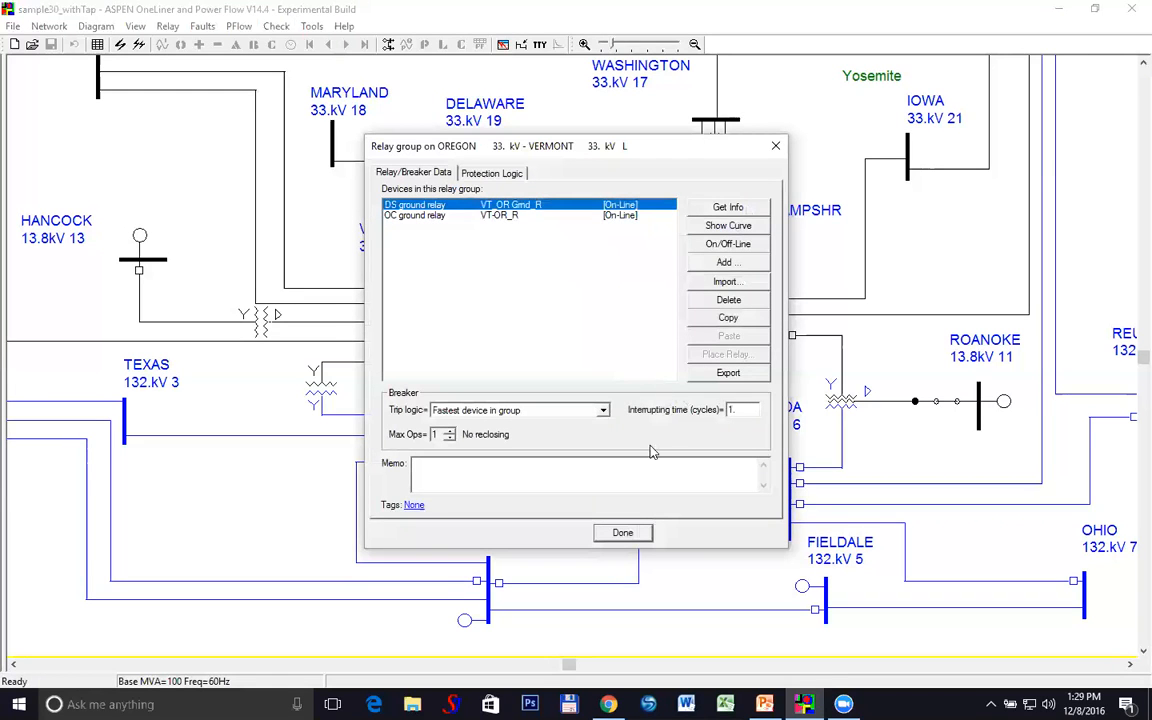
pyautogui.click(642, 534)
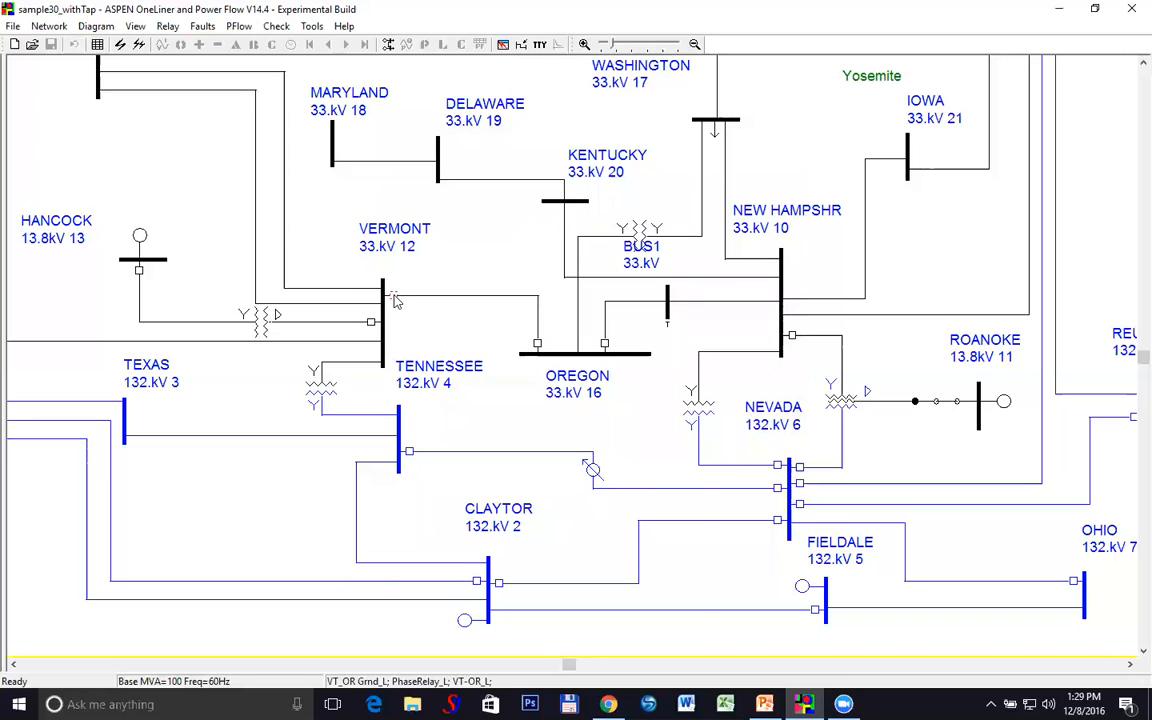
# Open a time-distance diagram from the Vermont relay group, monitoring OC ground relay VT-OR_L at 12 VERMONT
pyautogui.rightClick(394, 299)
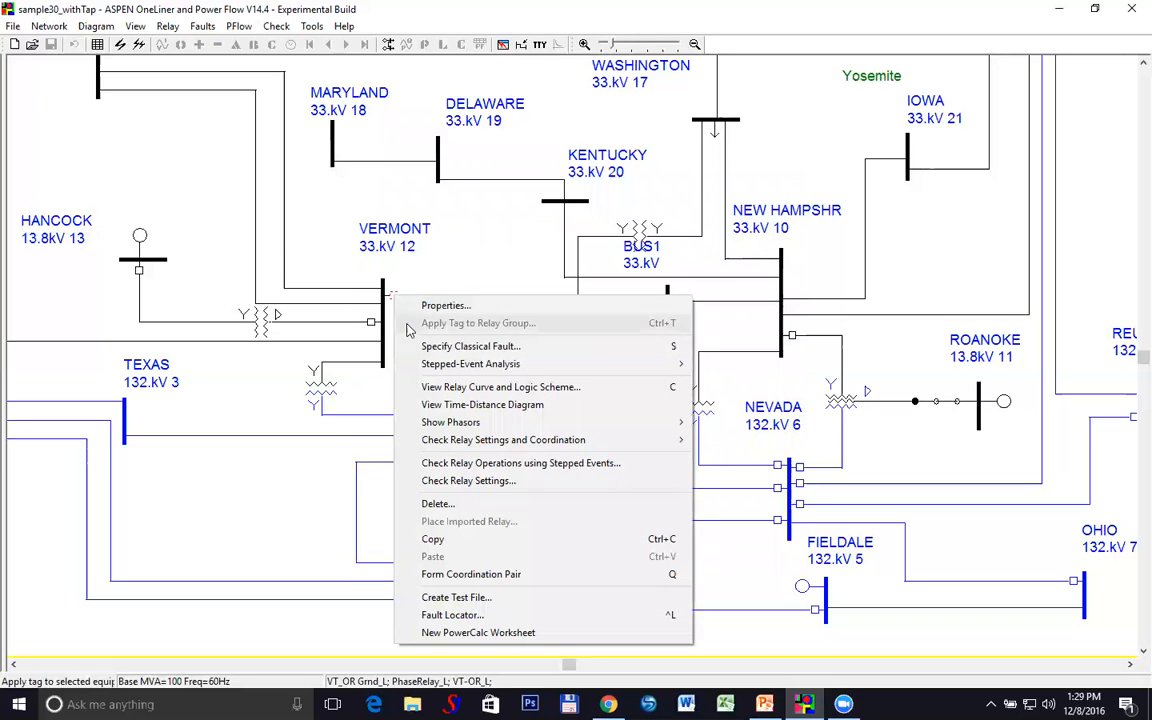
pyautogui.click(428, 405)
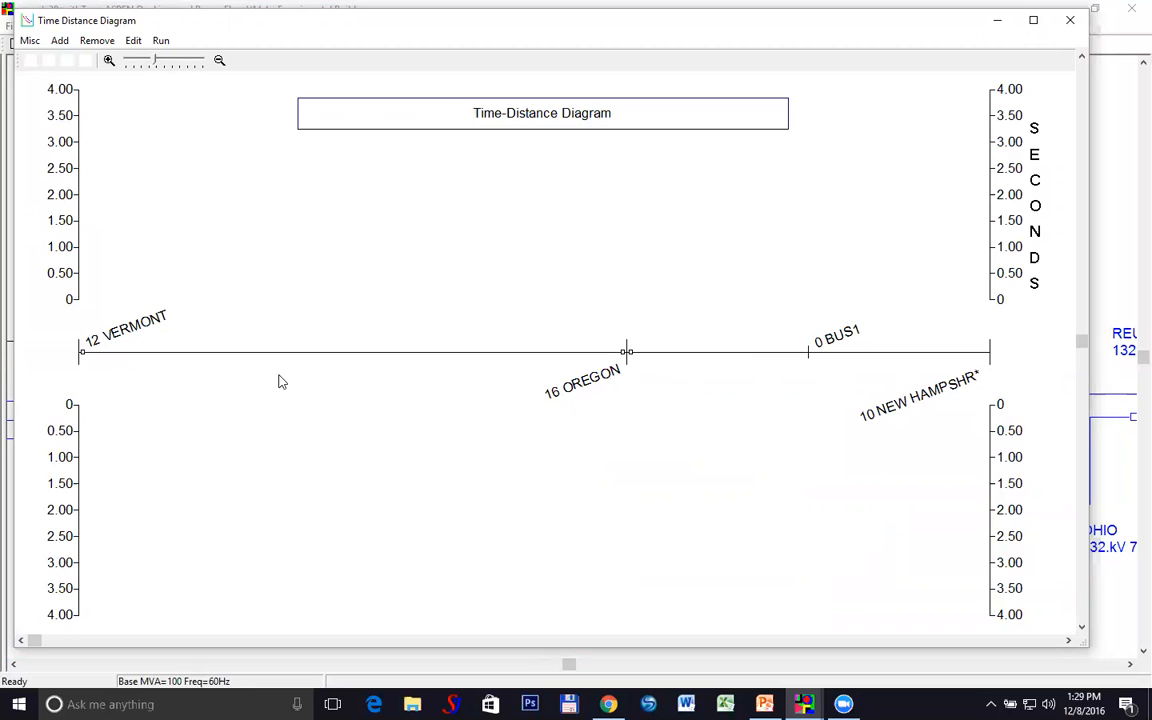
pyautogui.click(85, 358)
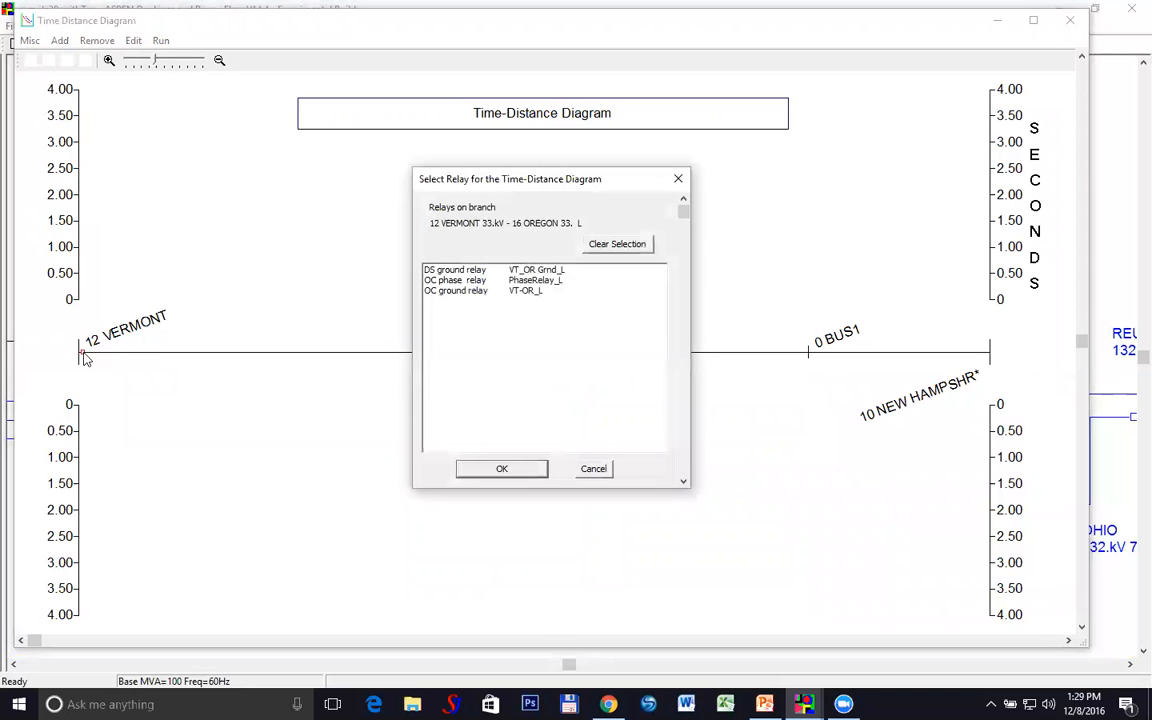
pyautogui.click(470, 291)
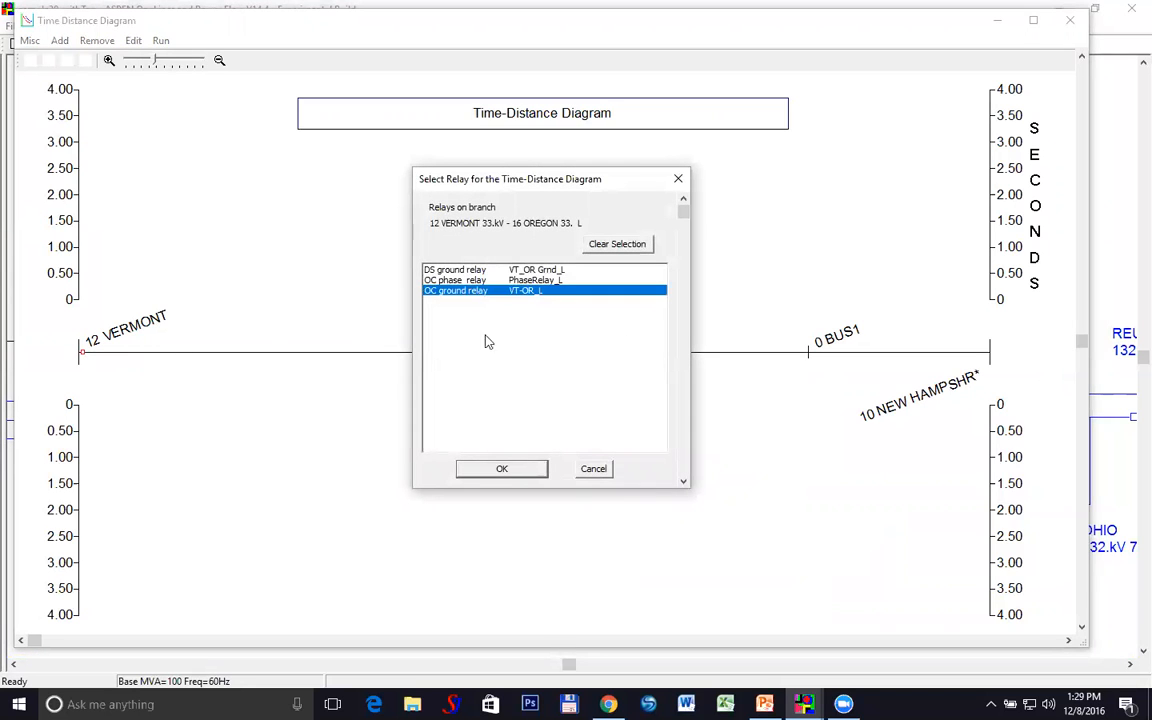
pyautogui.click(510, 474)
pyautogui.rightClick(264, 410)
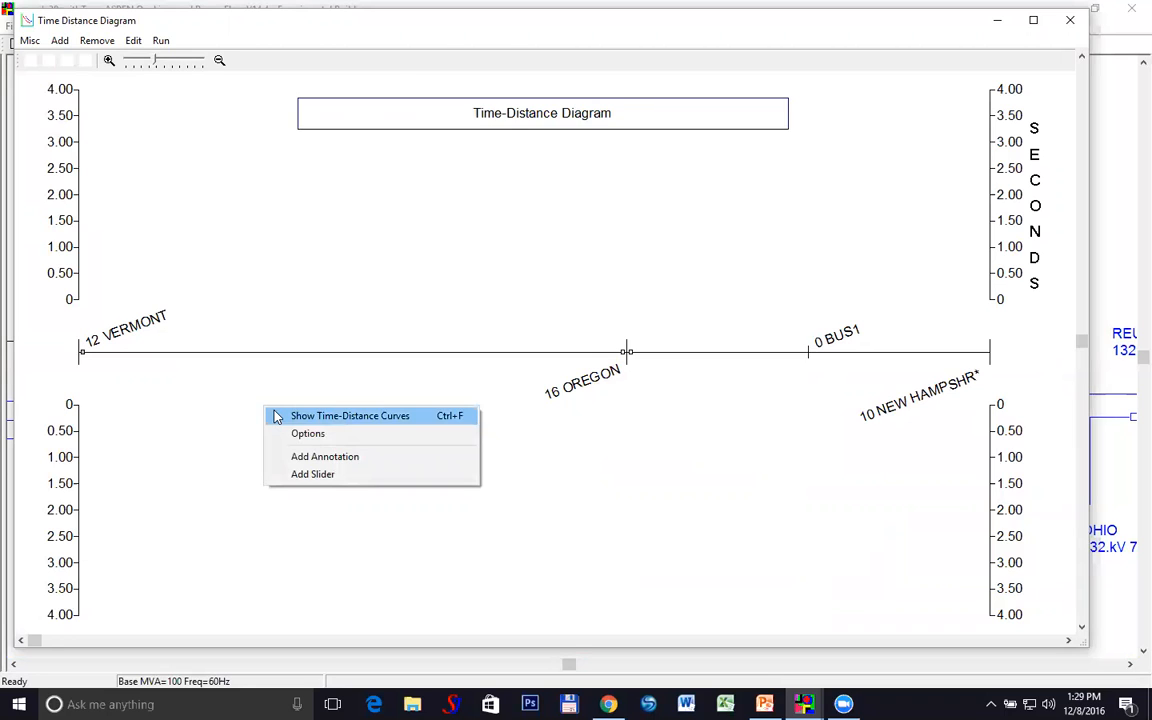
# Plot VT-OR_L's 1LG time-distance curve and move the title box down into the lower plot
pyautogui.click(277, 417)
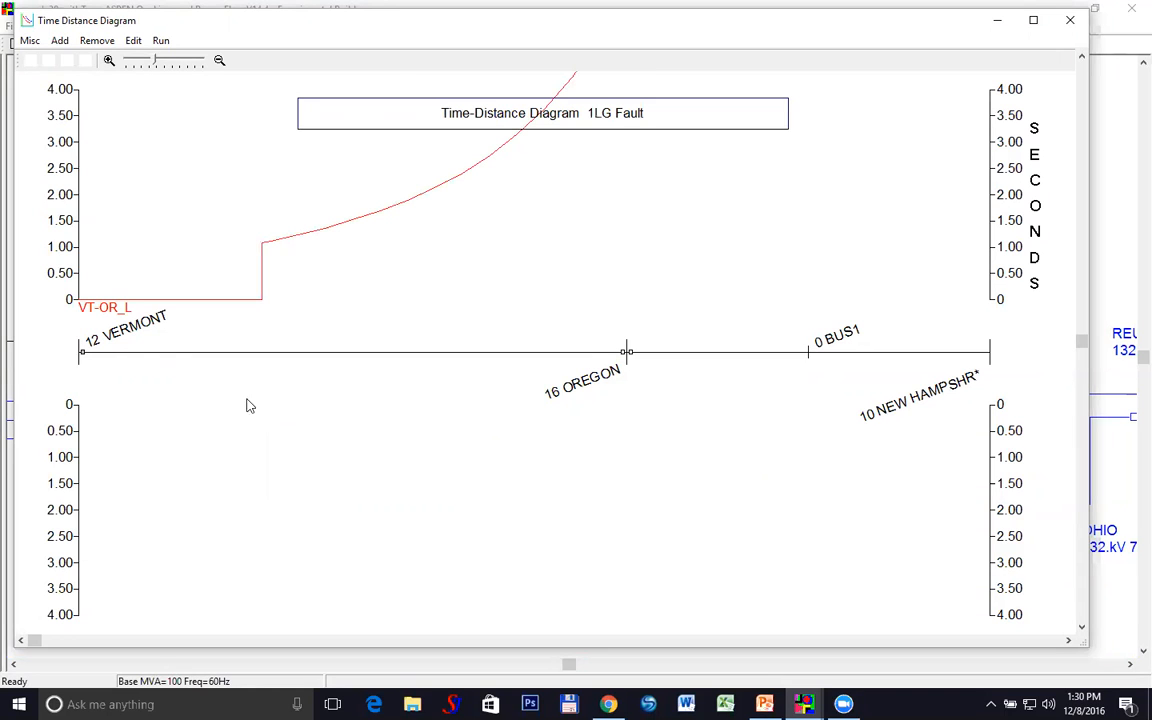
pyautogui.moveTo(686, 128); pyautogui.dragTo(966, 180)
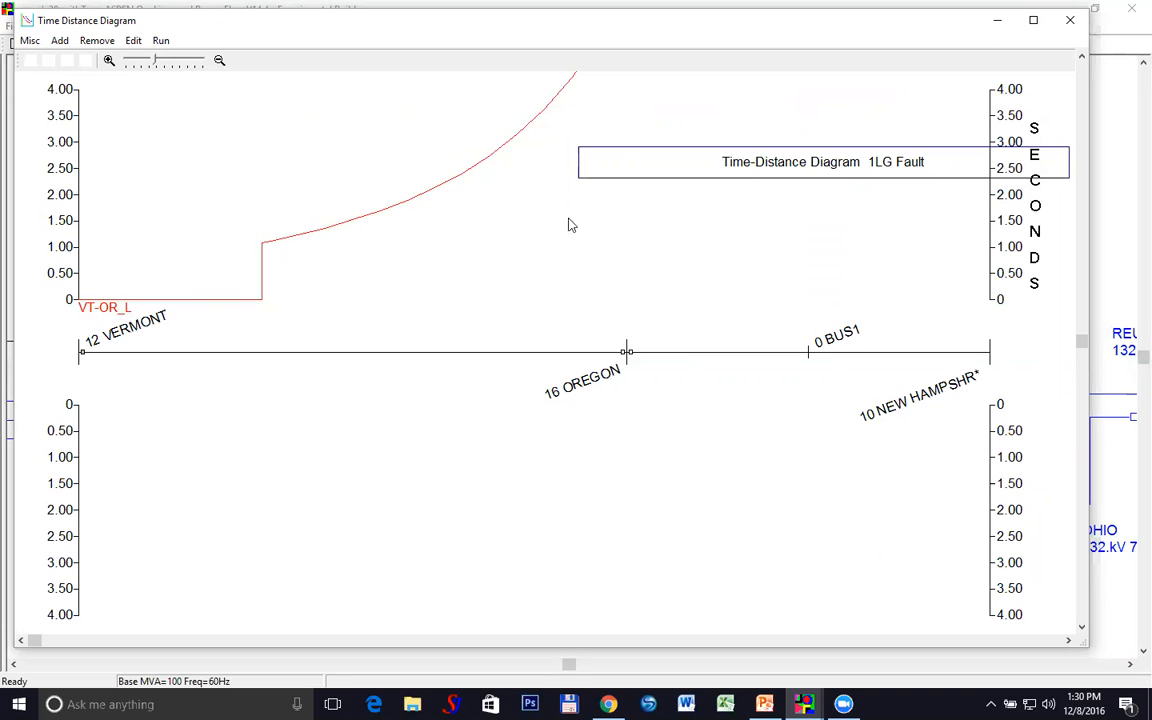
pyautogui.moveTo(625, 162); pyautogui.dragTo(375, 549)
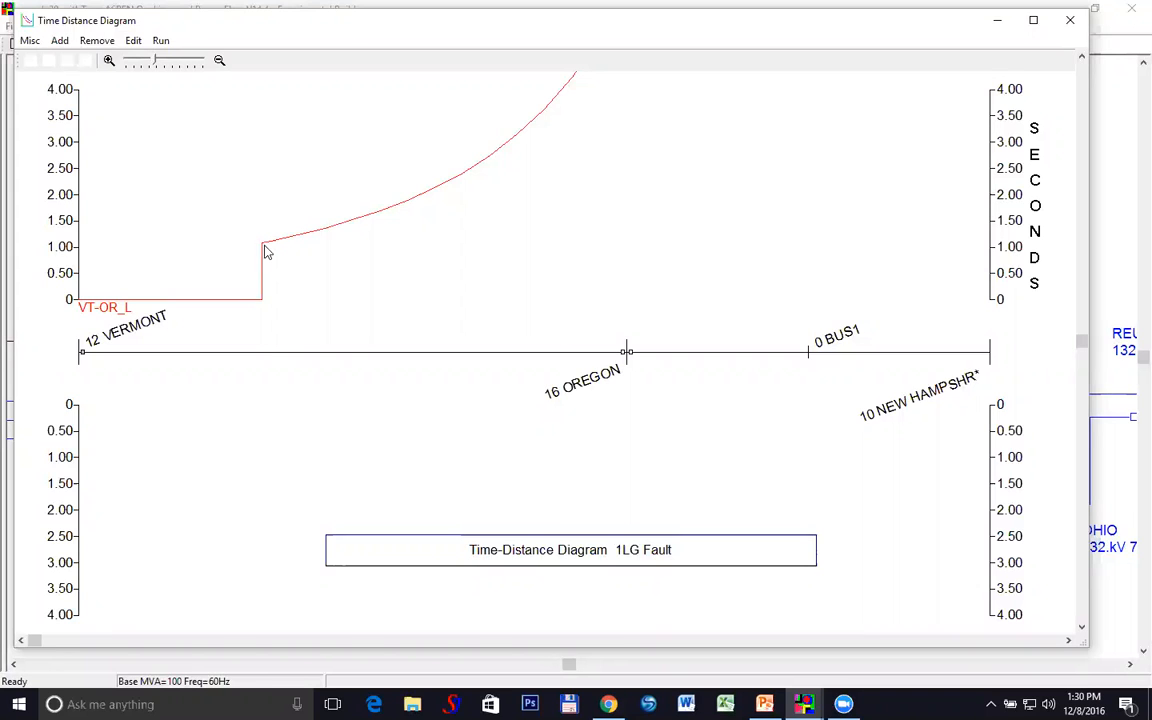
# Add a slider and position it at 54.6789 mi, reading 1.687 s
pyautogui.rightClick(355, 260)
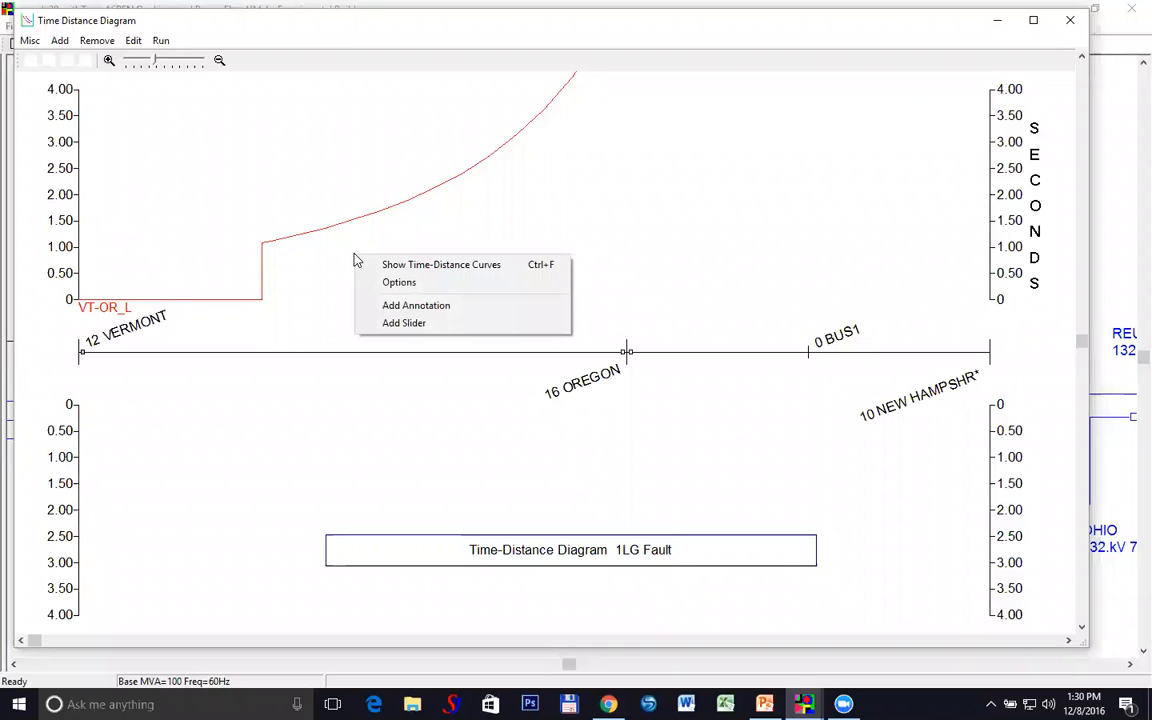
pyautogui.click(380, 325)
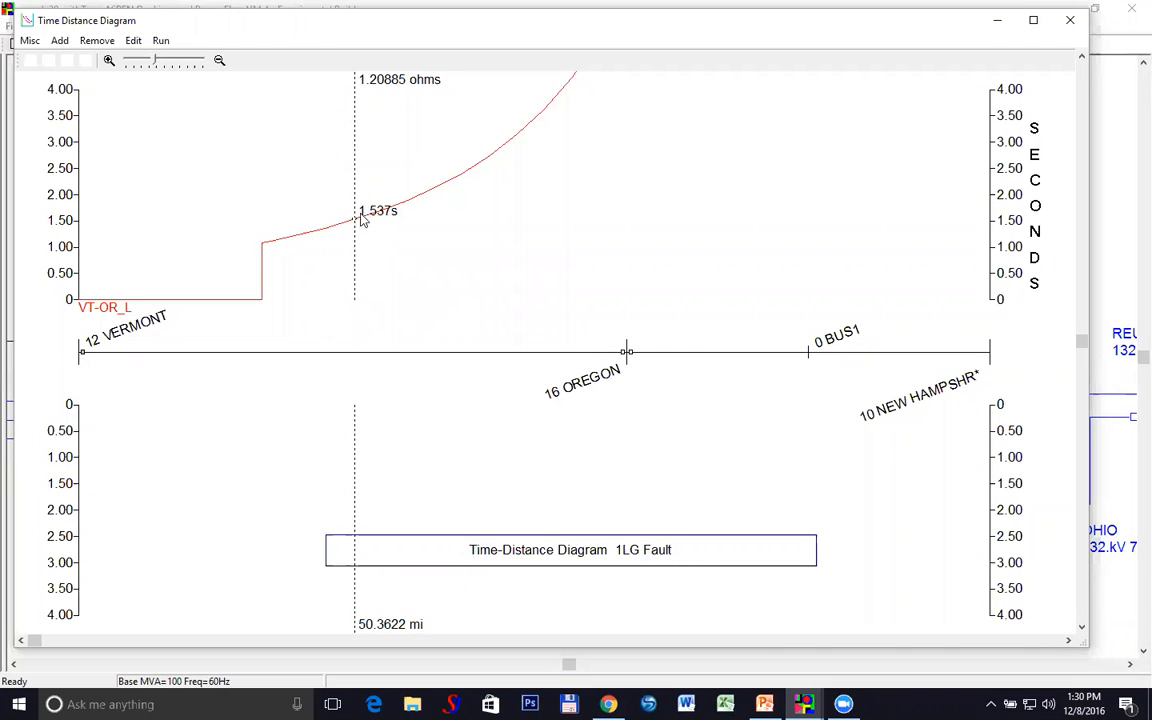
pyautogui.moveTo(355, 270); pyautogui.dragTo(425, 274)
pyautogui.moveTo(368, 281); pyautogui.dragTo(335, 283)
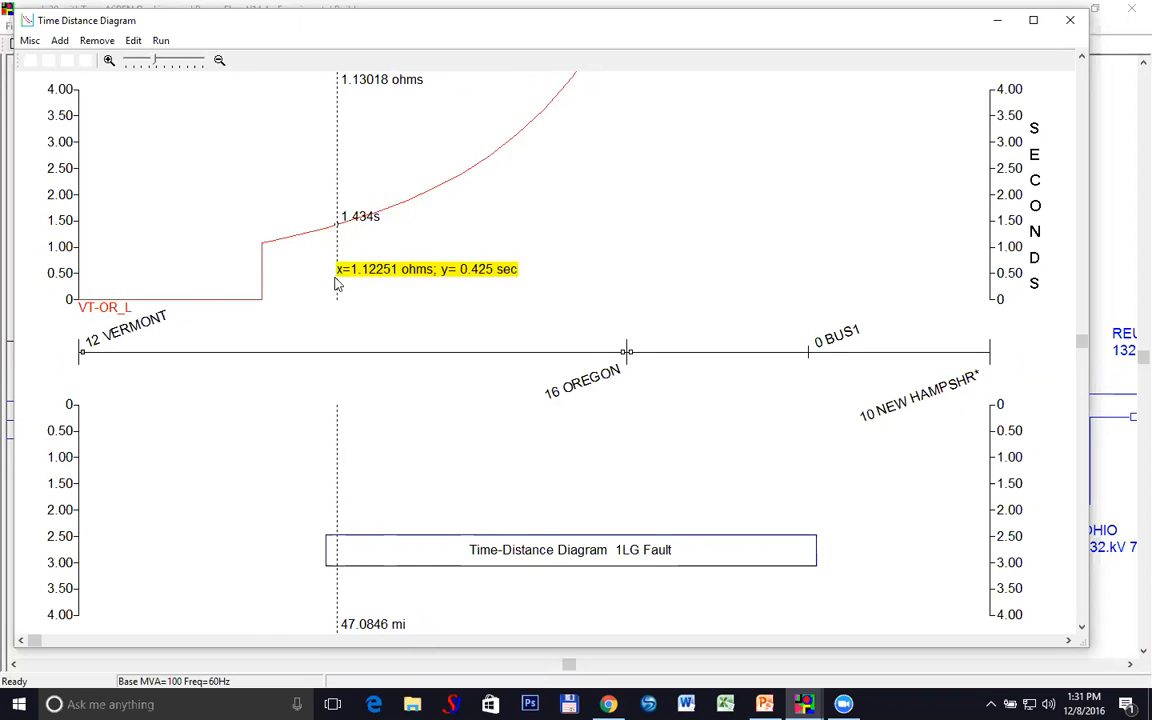
pyautogui.moveTo(337, 200); pyautogui.dragTo(263, 205)
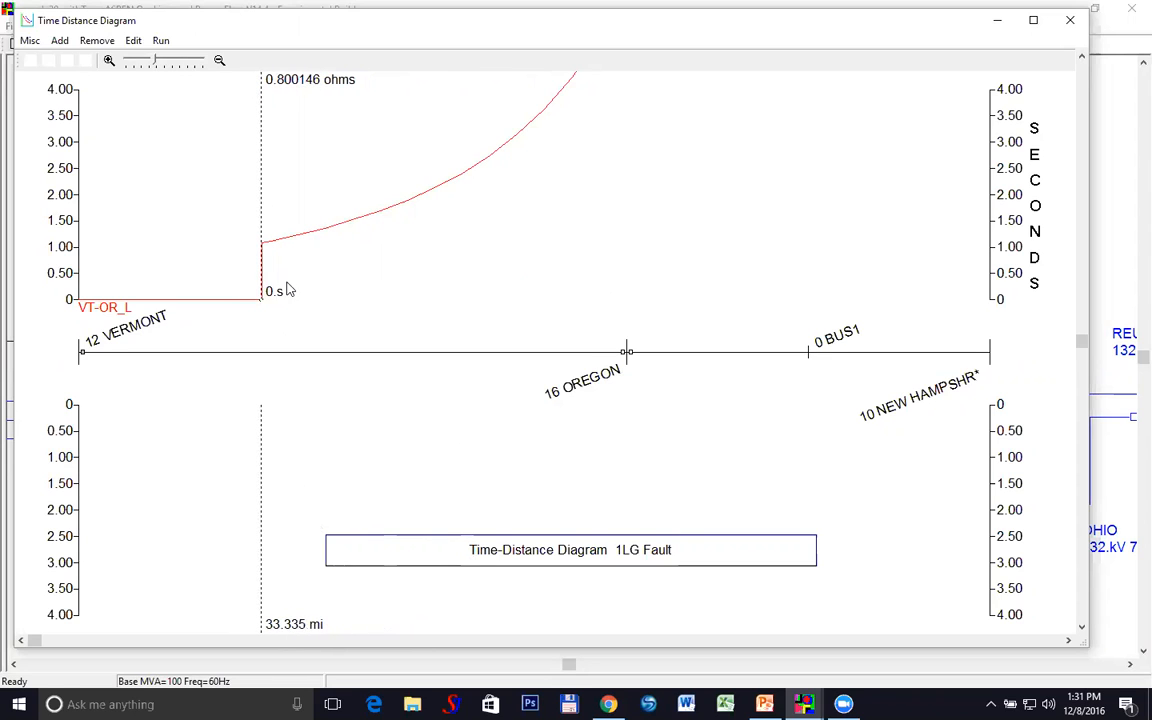
pyautogui.moveTo(265, 190); pyautogui.dragTo(378, 194)
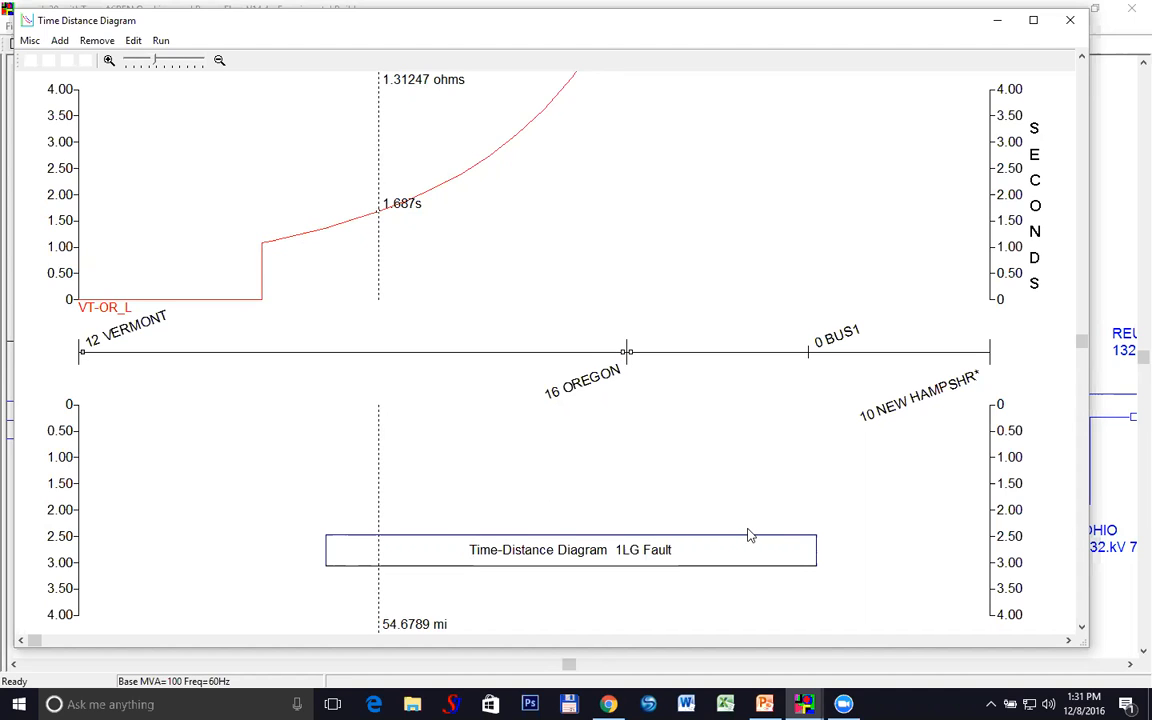
# Add OC ground relay VT-OR_R at 16 OREGON, redraw the curves, and shift the 1LG Fault title right
pyautogui.doubleClick(626, 353)
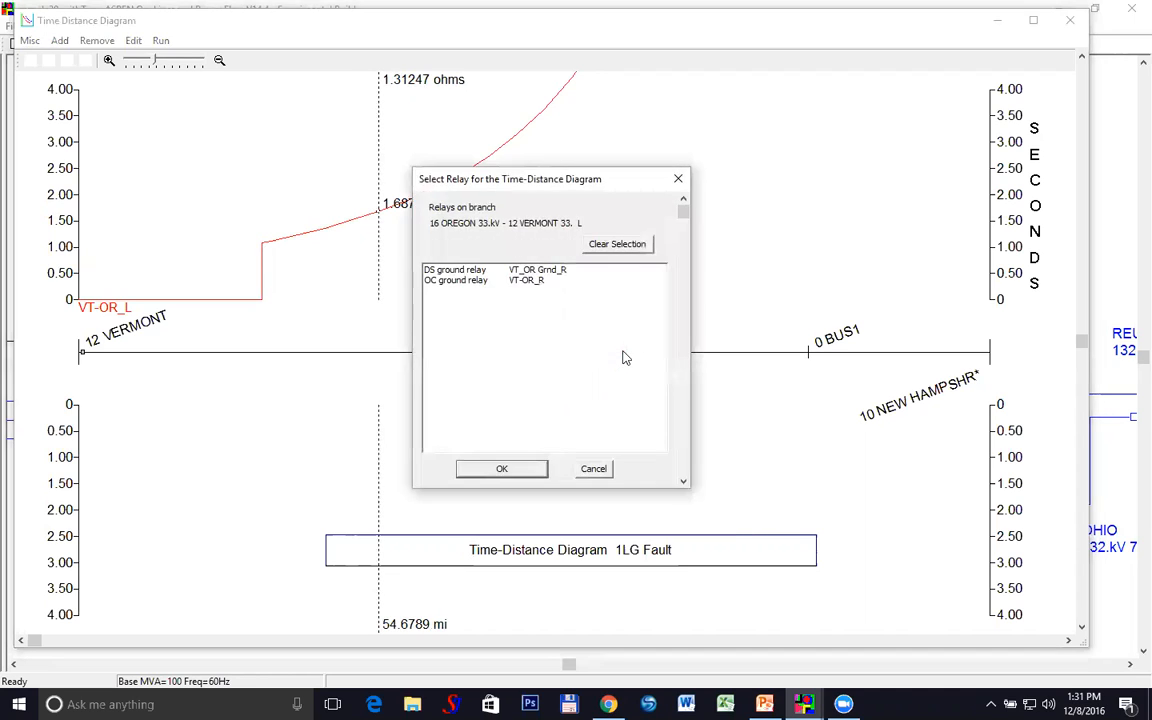
pyautogui.click(514, 283)
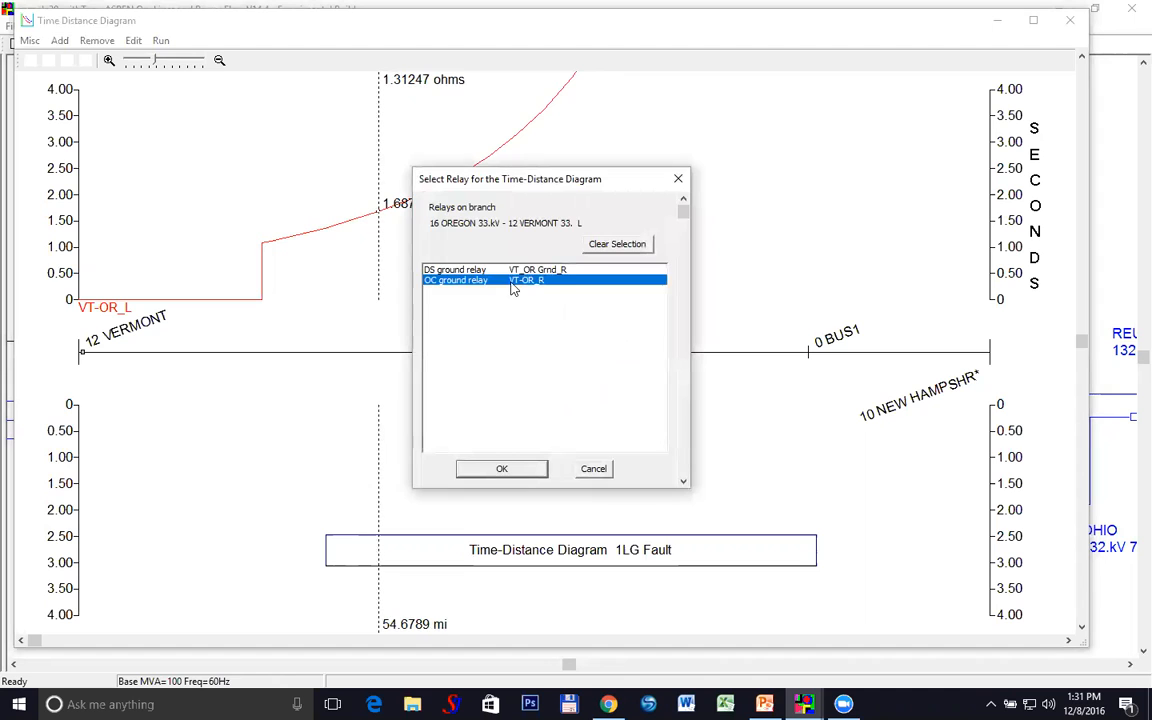
pyautogui.click(506, 468)
pyautogui.rightClick(520, 461)
pyautogui.click(532, 464)
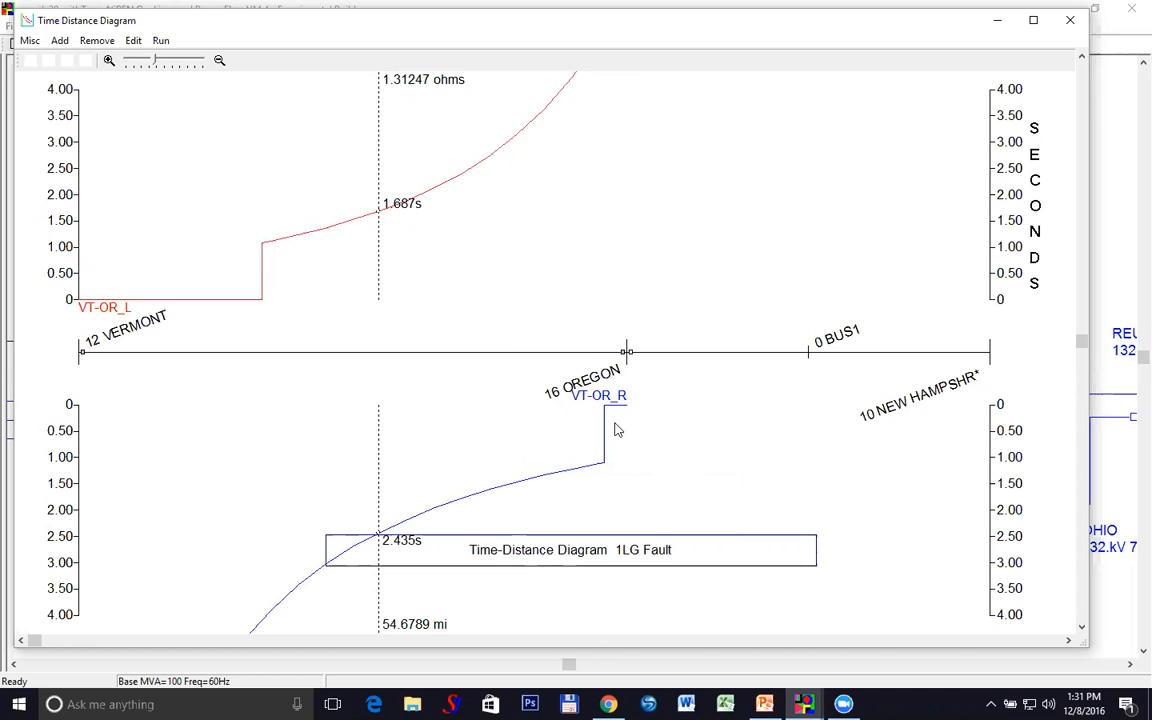
pyautogui.moveTo(563, 564); pyautogui.dragTo(788, 561)
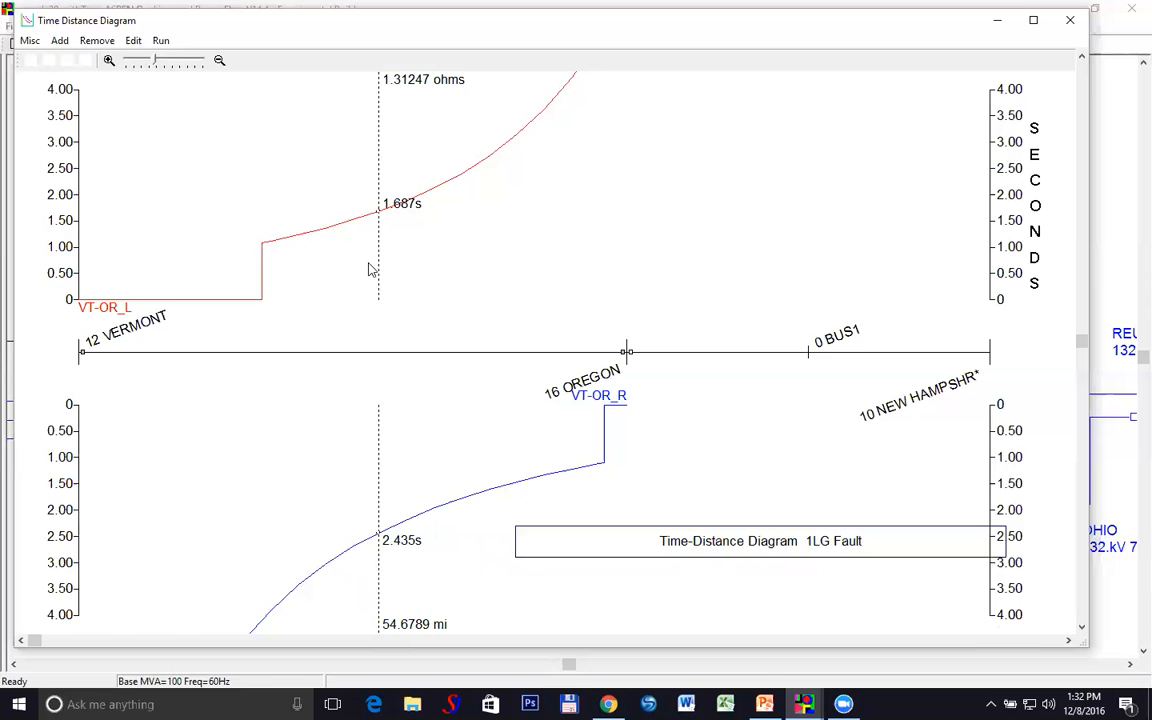
# After checking VT-OR_L's settings, switch the Vermont monitored relay to DS ground relay VT_OR Grnd_L
pyautogui.doubleClick(82, 353)
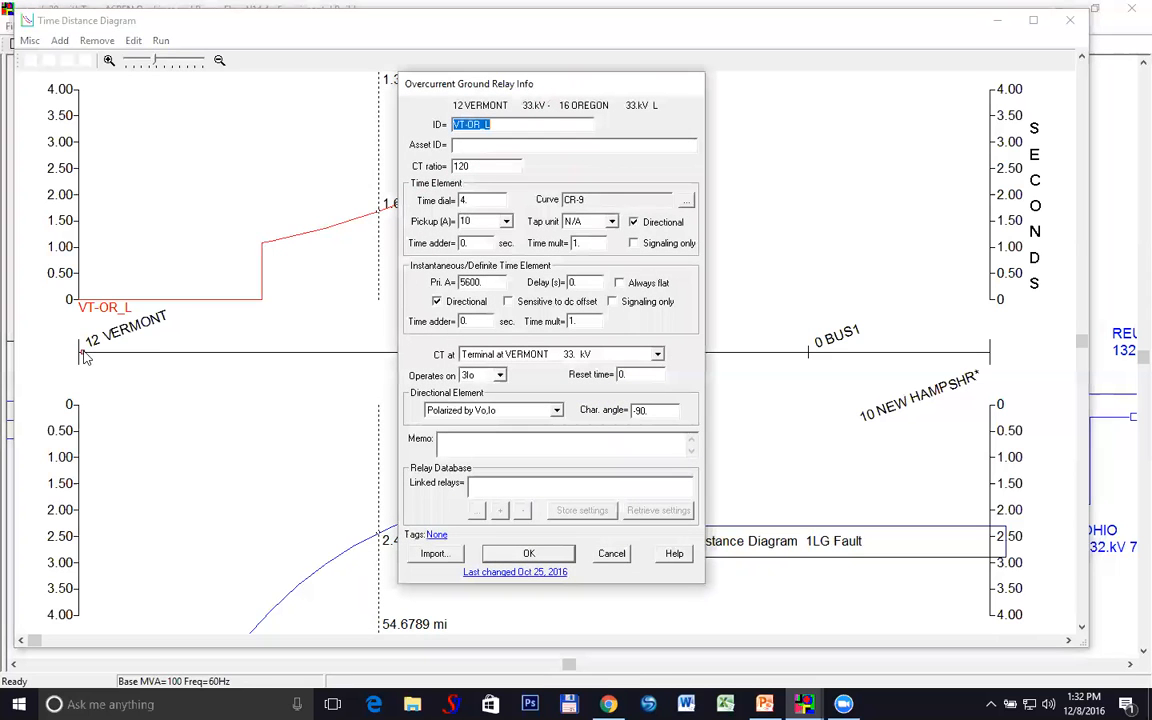
pyautogui.click(610, 553)
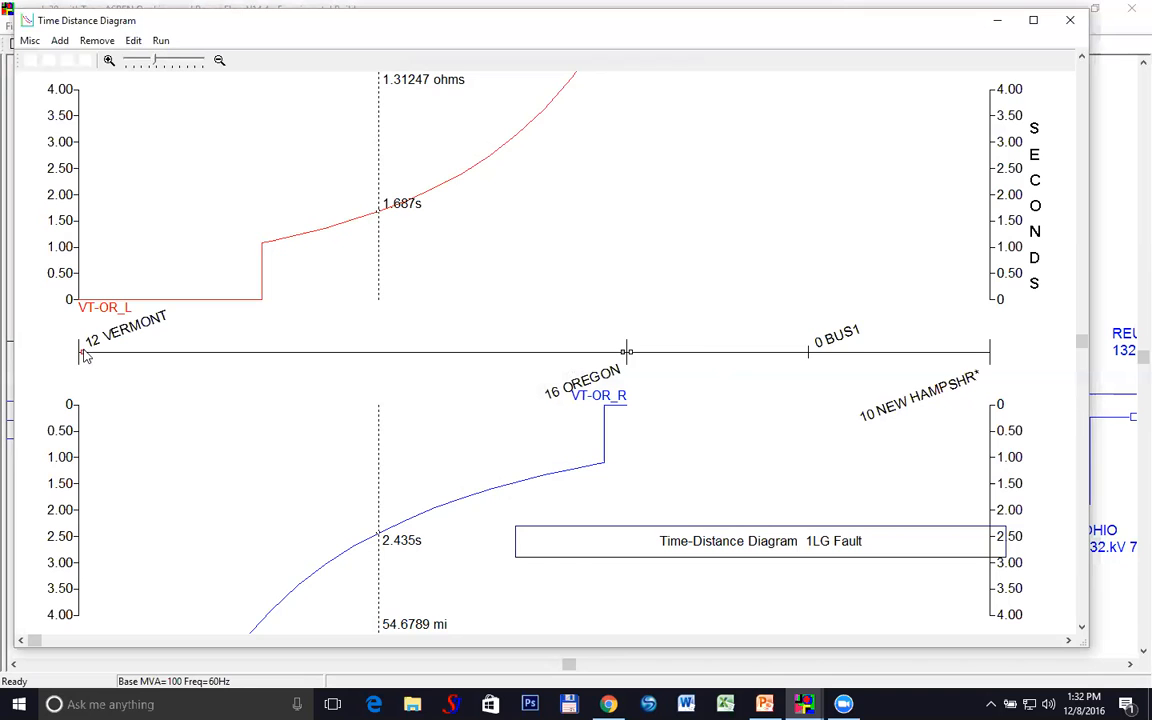
pyautogui.rightClick(83, 353)
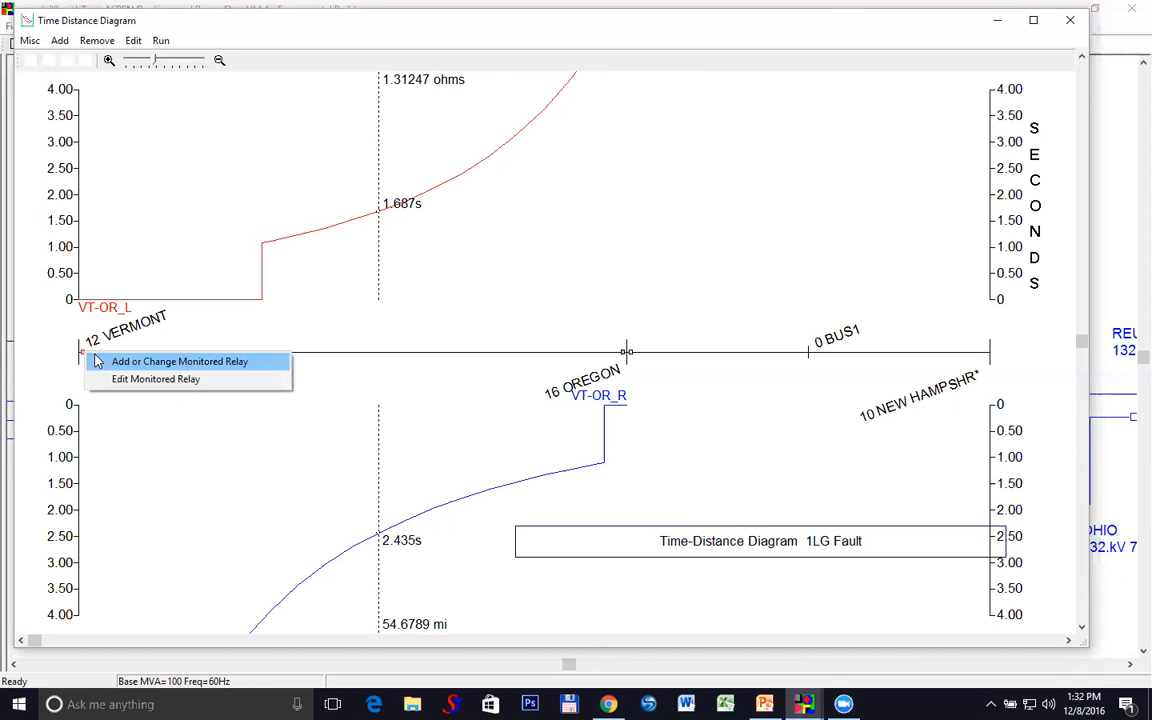
pyautogui.click(98, 361)
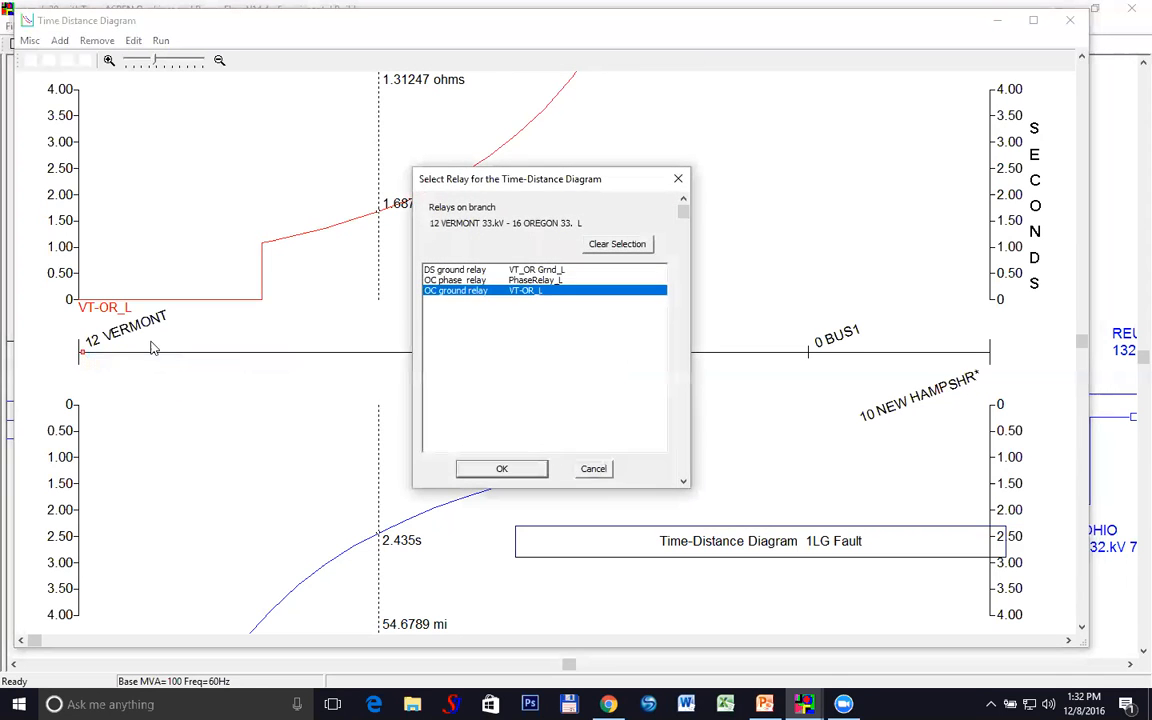
pyautogui.click(500, 270)
pyautogui.click(501, 468)
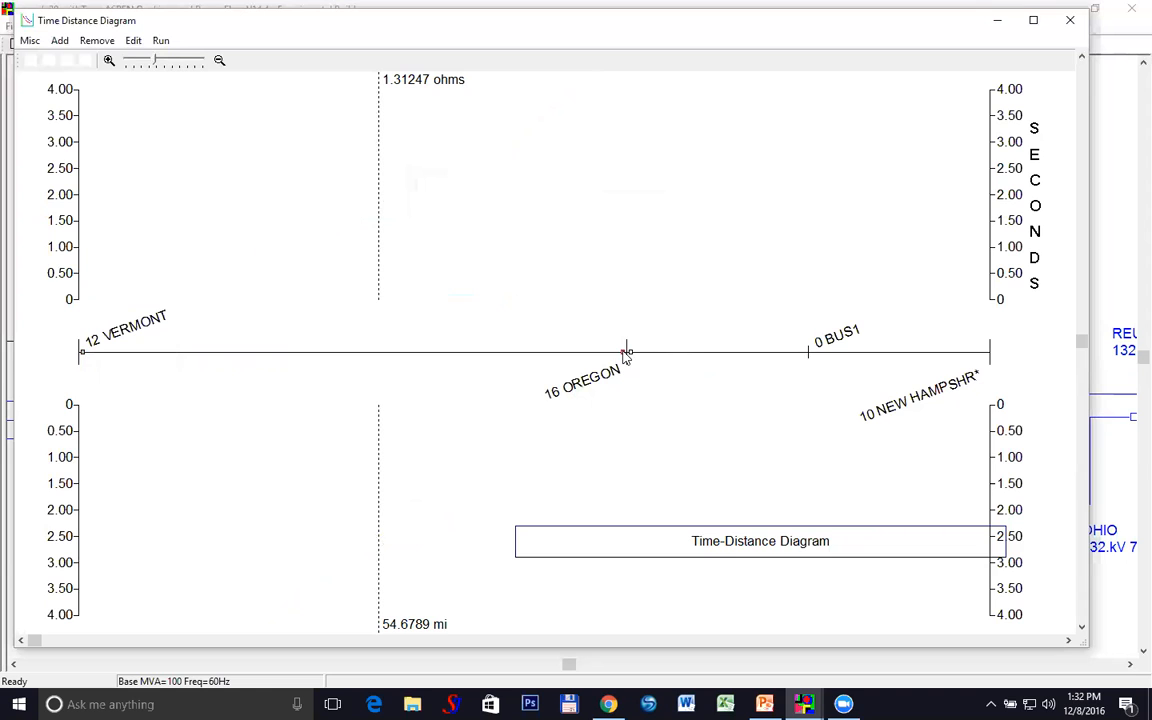
# Monitor a DS ground relay at 16 OREGON, redraw curves, and read the 0.6 s Zone 2 step
pyautogui.rightClick(626, 352)
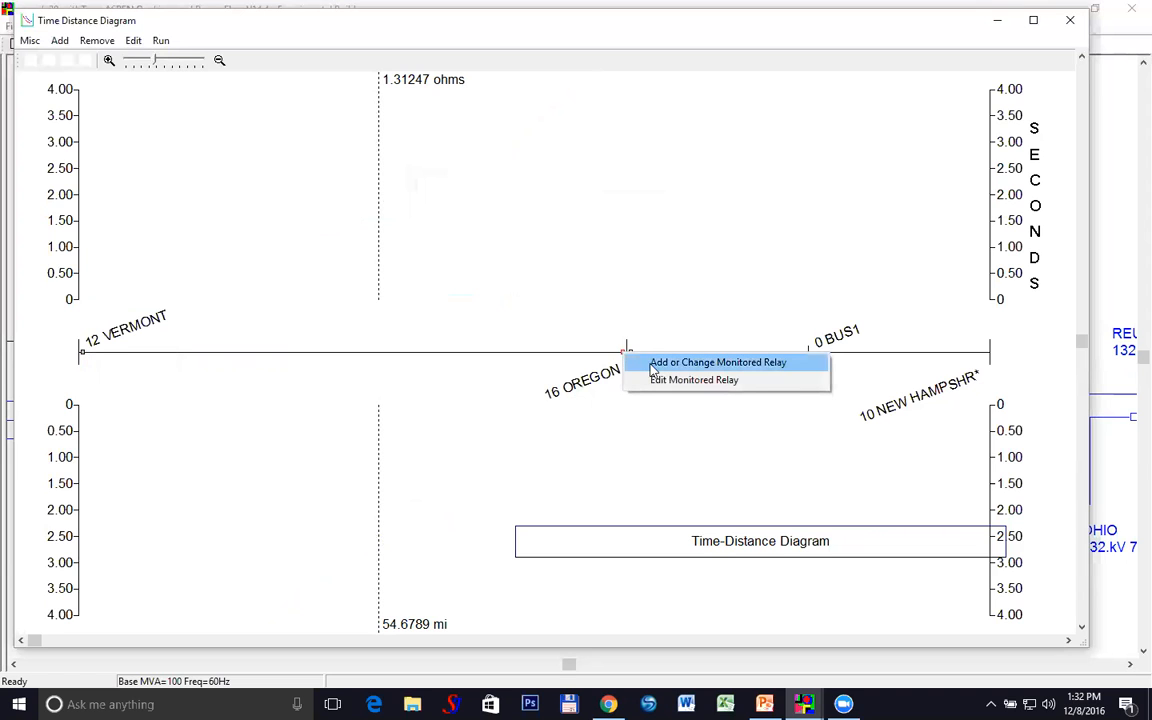
pyautogui.click(653, 364)
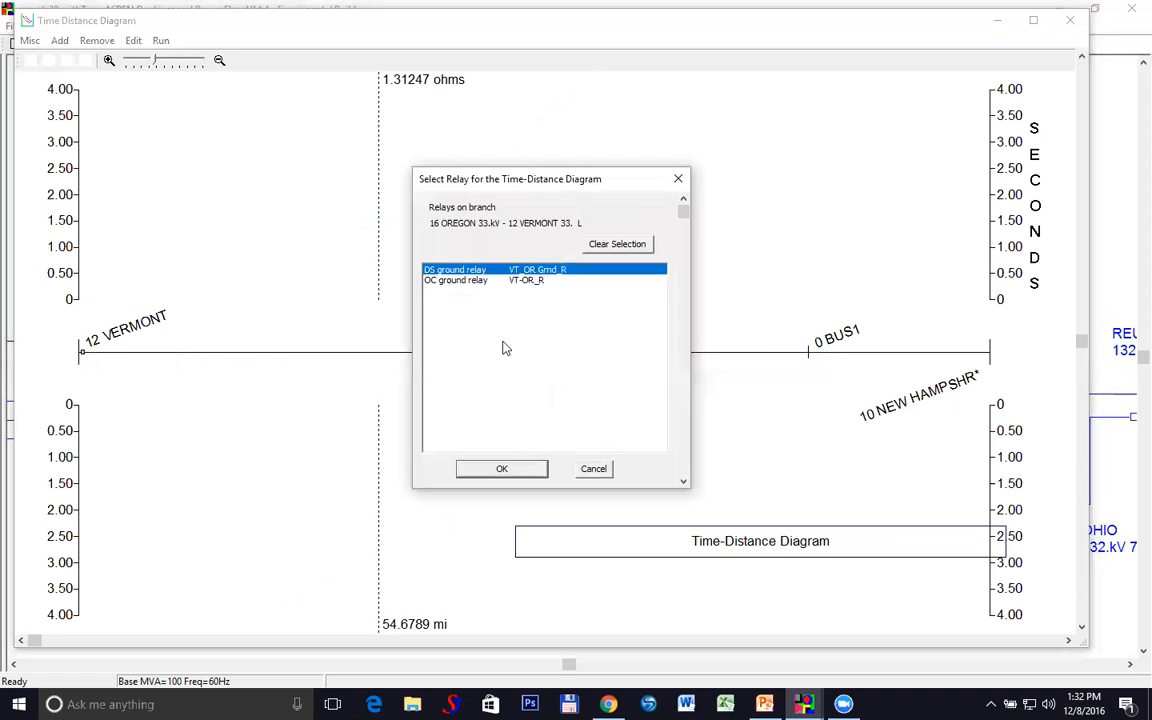
pyautogui.click(512, 470)
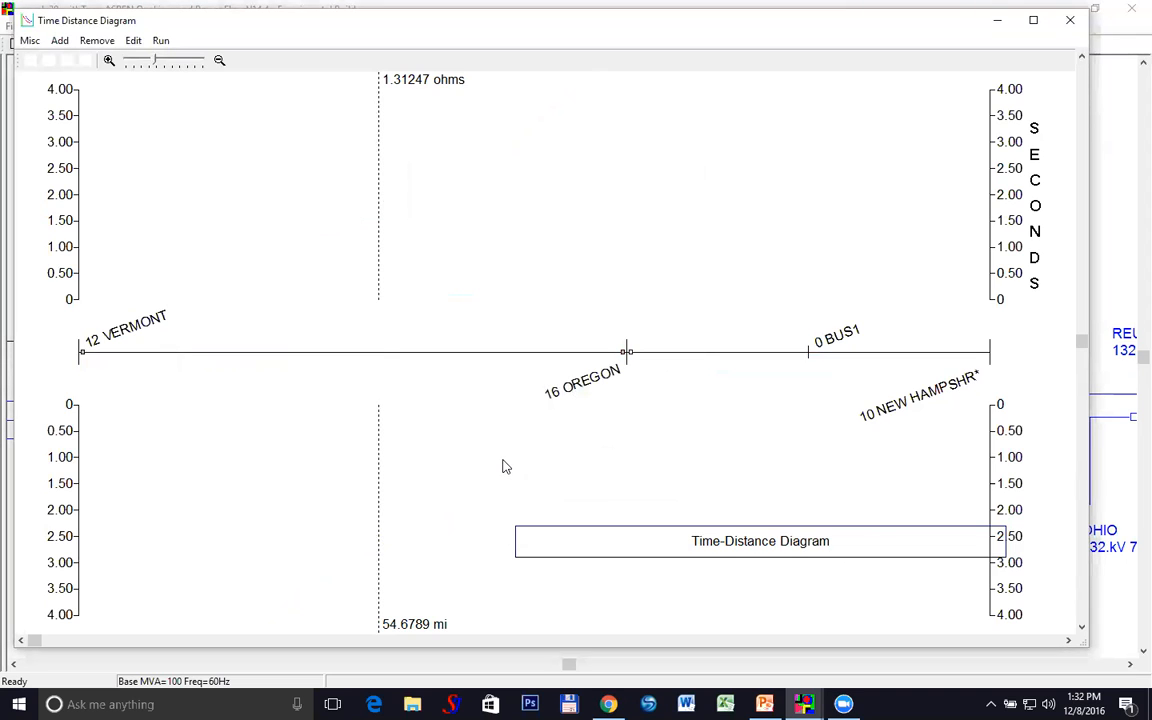
pyautogui.rightClick(505, 466)
pyautogui.click(524, 472)
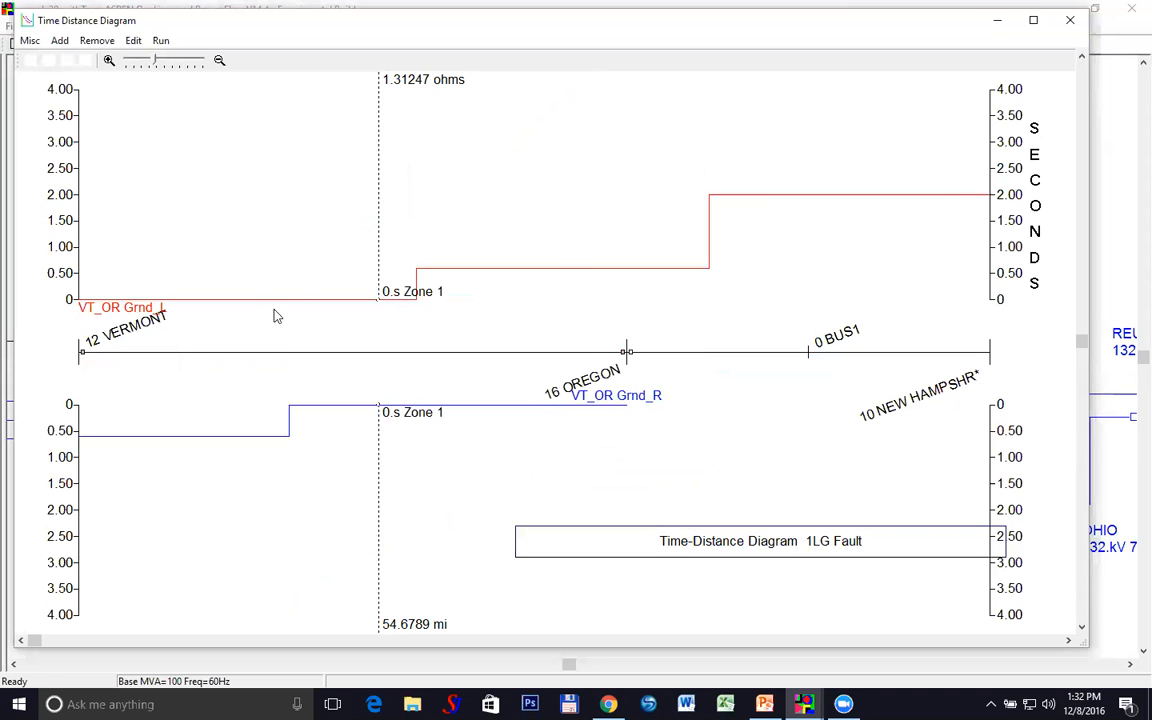
pyautogui.moveTo(379, 248); pyautogui.dragTo(286, 300)
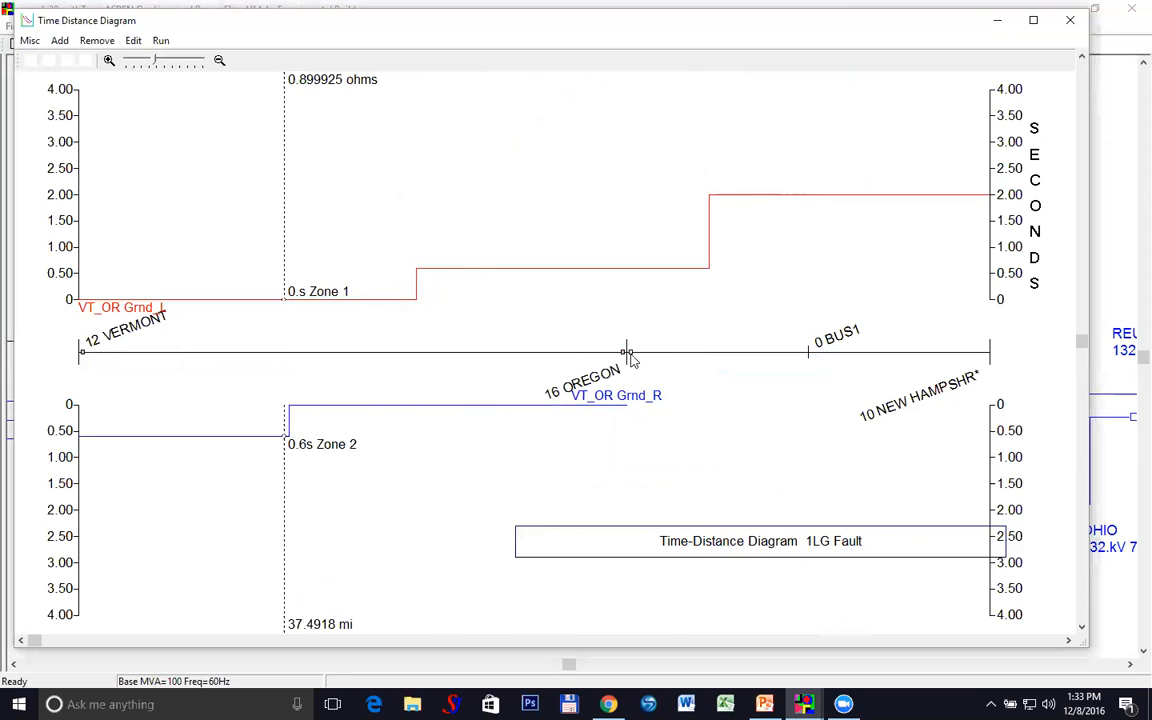
# Add DS ground relay XXX_Z1 on the Oregon–BUS1 branch, redraw the curves, and close the diagram
pyautogui.doubleClick(630, 357)
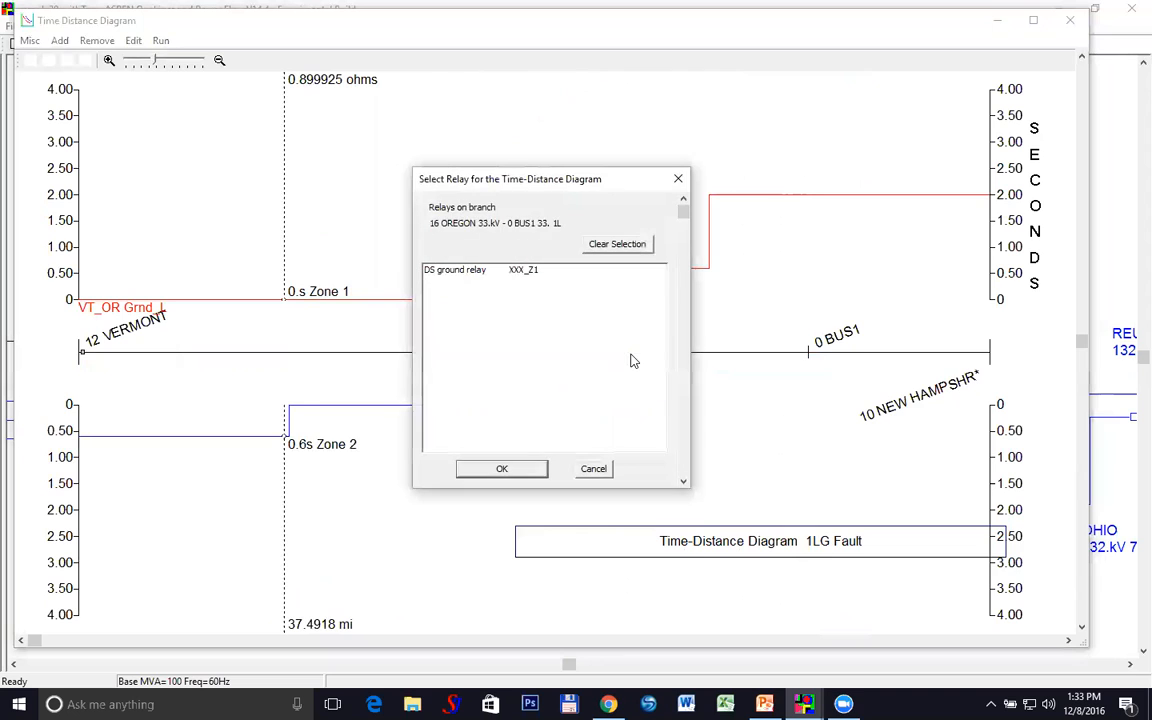
pyautogui.click(516, 270)
pyautogui.click(533, 470)
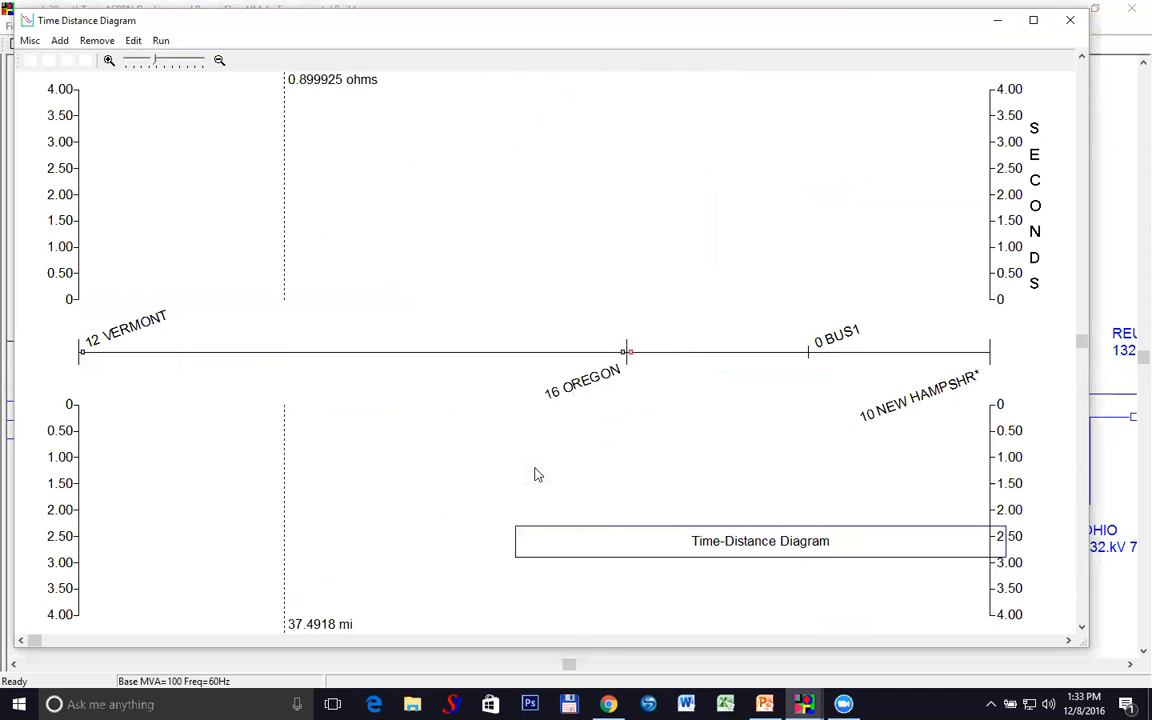
pyautogui.rightClick(362, 446)
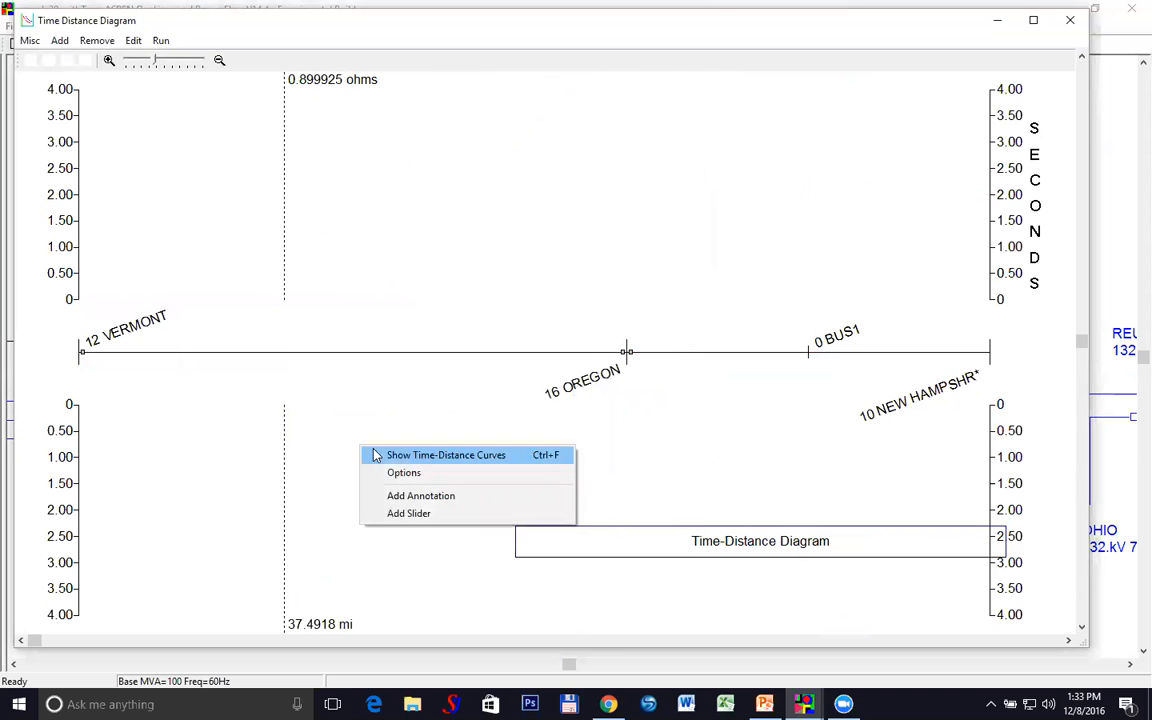
pyautogui.click(375, 453)
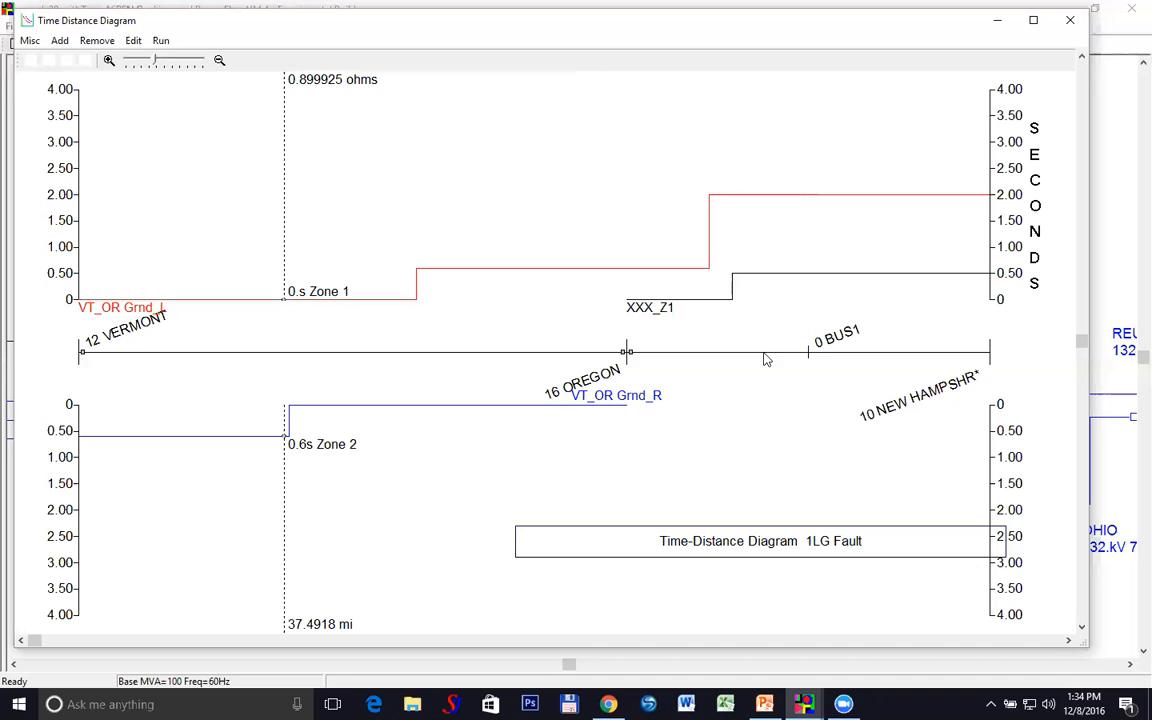
pyautogui.click(1064, 24)
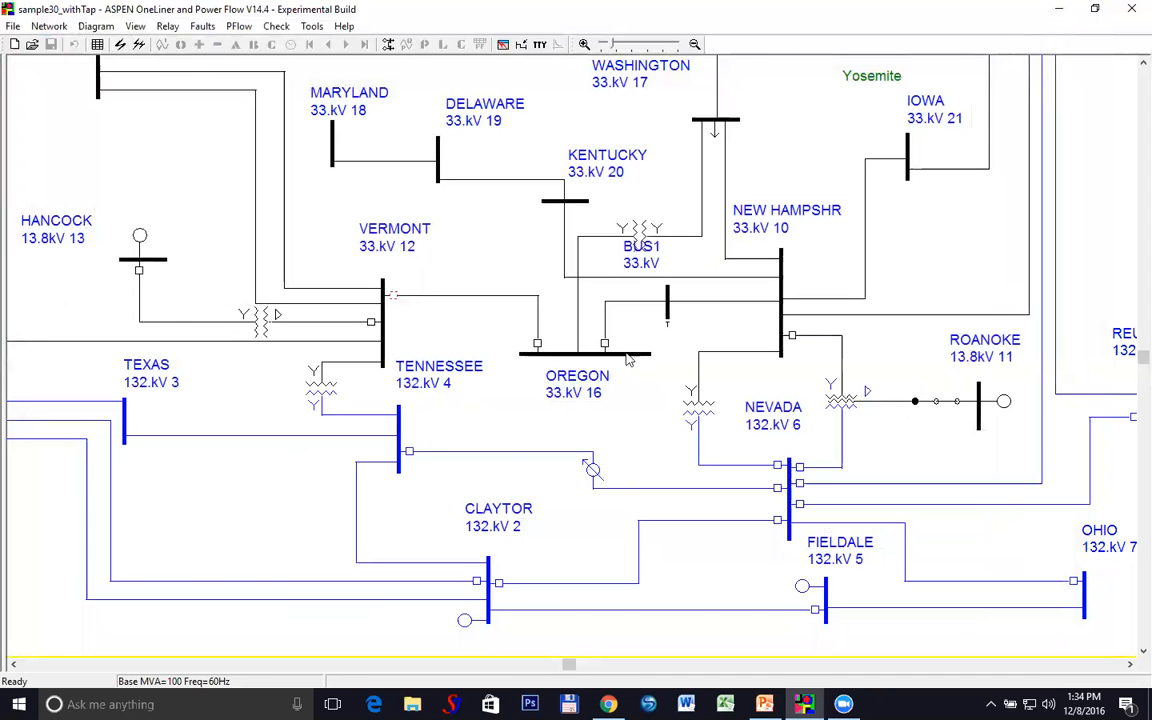
# Open Check Relay Settings for the Vermont relay group and move the dialog clear of the diagram
pyautogui.rightClick(395, 303)
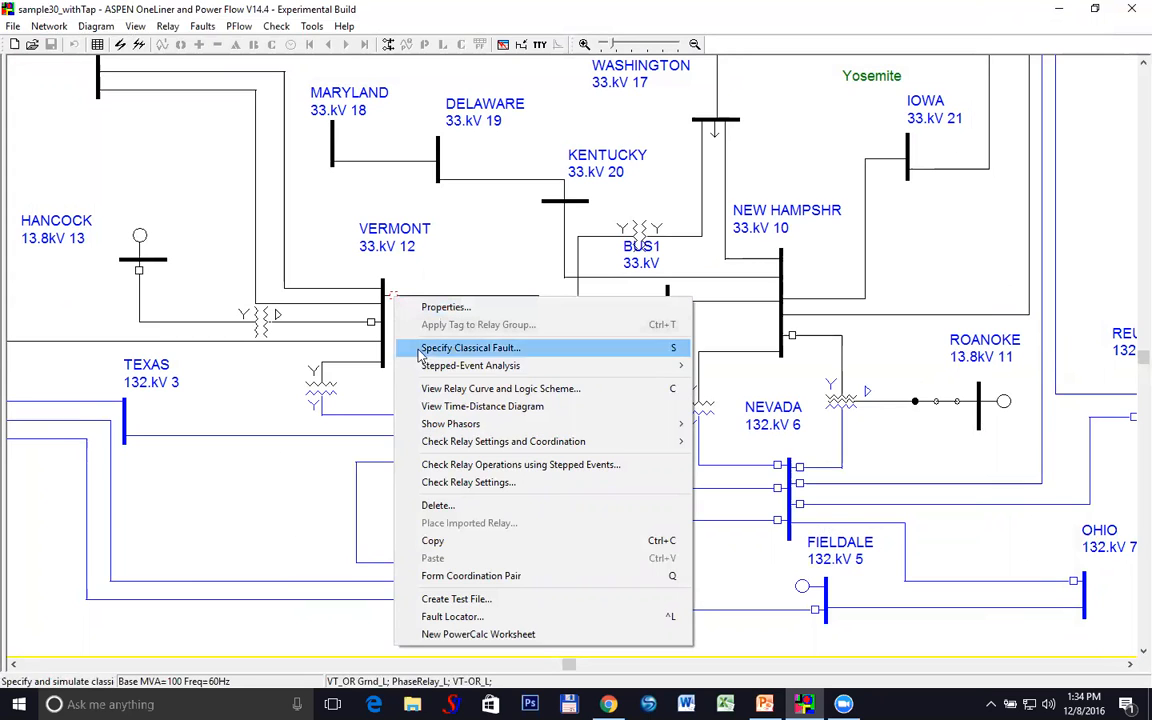
pyautogui.click(461, 484)
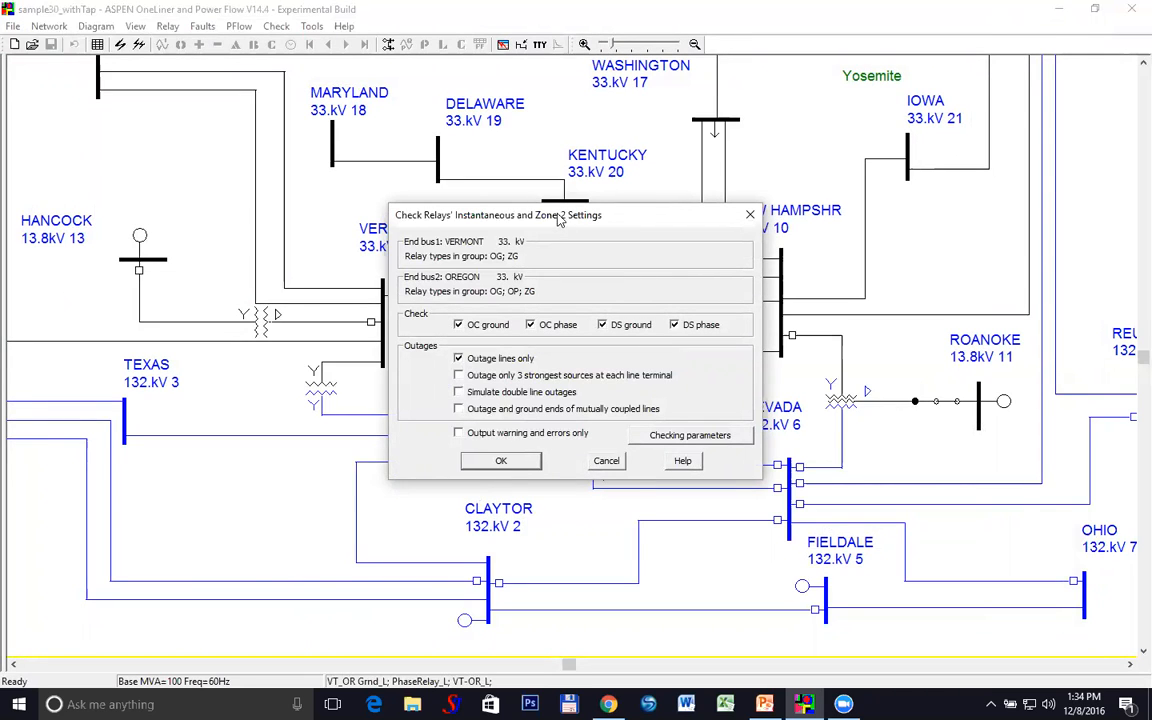
pyautogui.moveTo(560, 220); pyautogui.dragTo(341, 79)
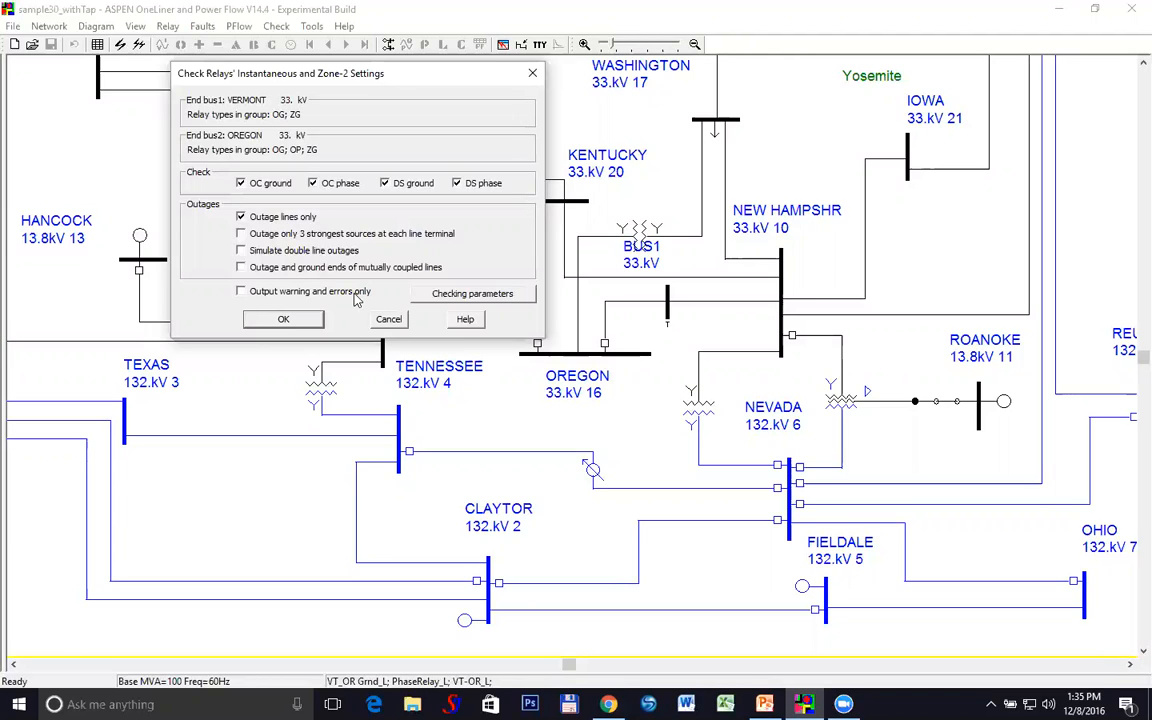
# Review the checking parameters: fault percentages 10,50,90 and 0.3 s minimum coordinating interval
pyautogui.click(485, 300)
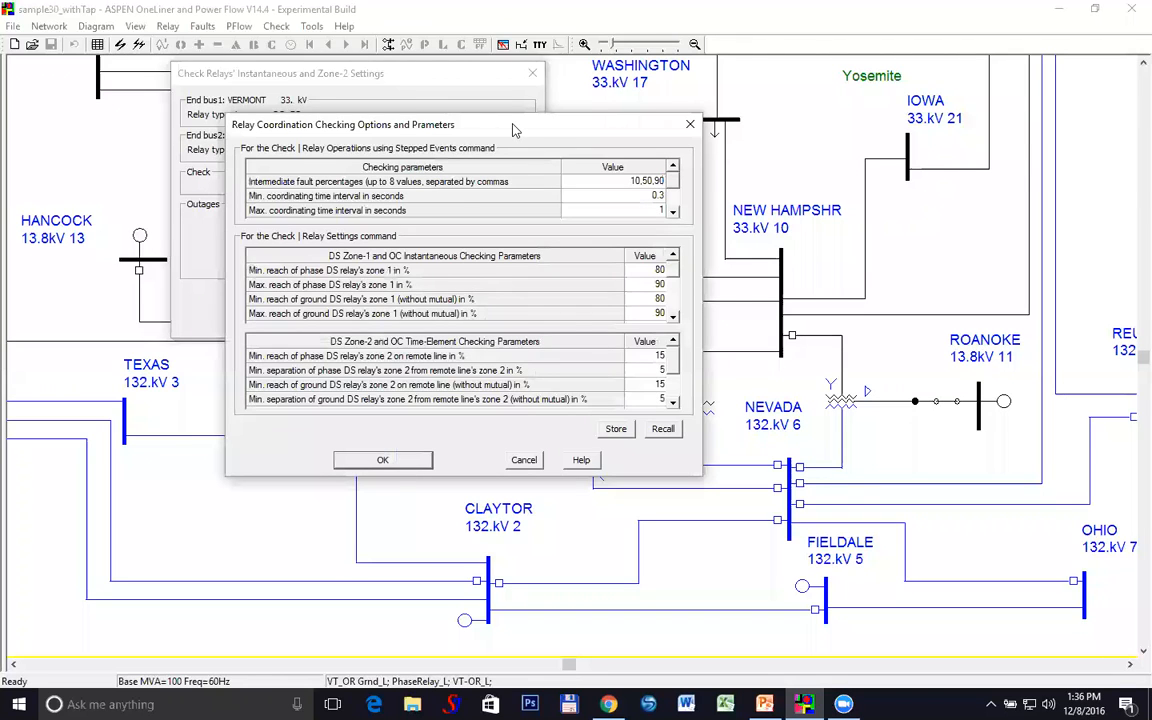
pyautogui.moveTo(513, 130); pyautogui.dragTo(441, 22)
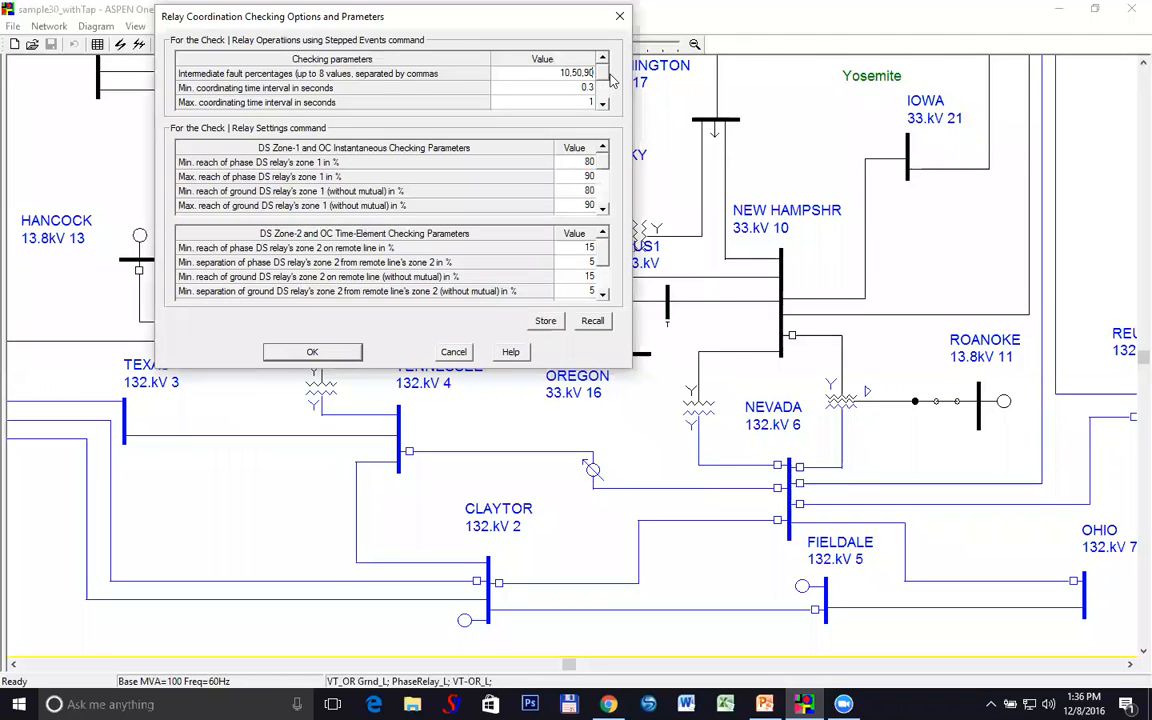
pyautogui.scroll(-2, 604, 82)
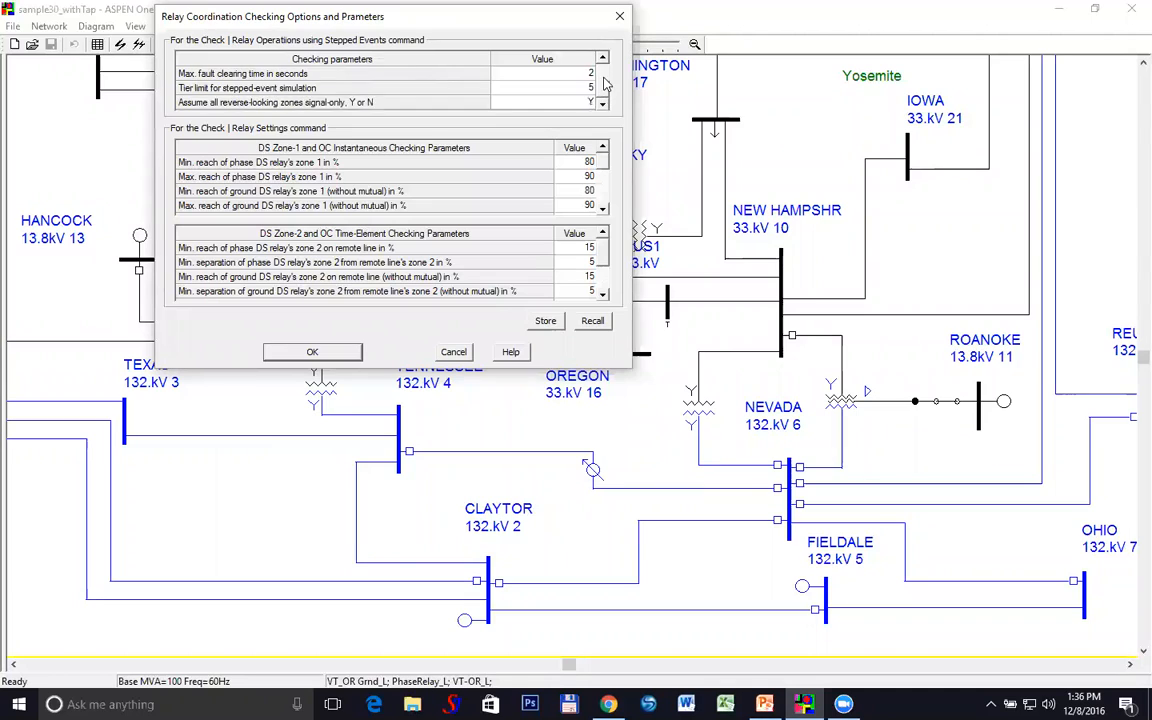
pyautogui.scroll(2, 600, 85)
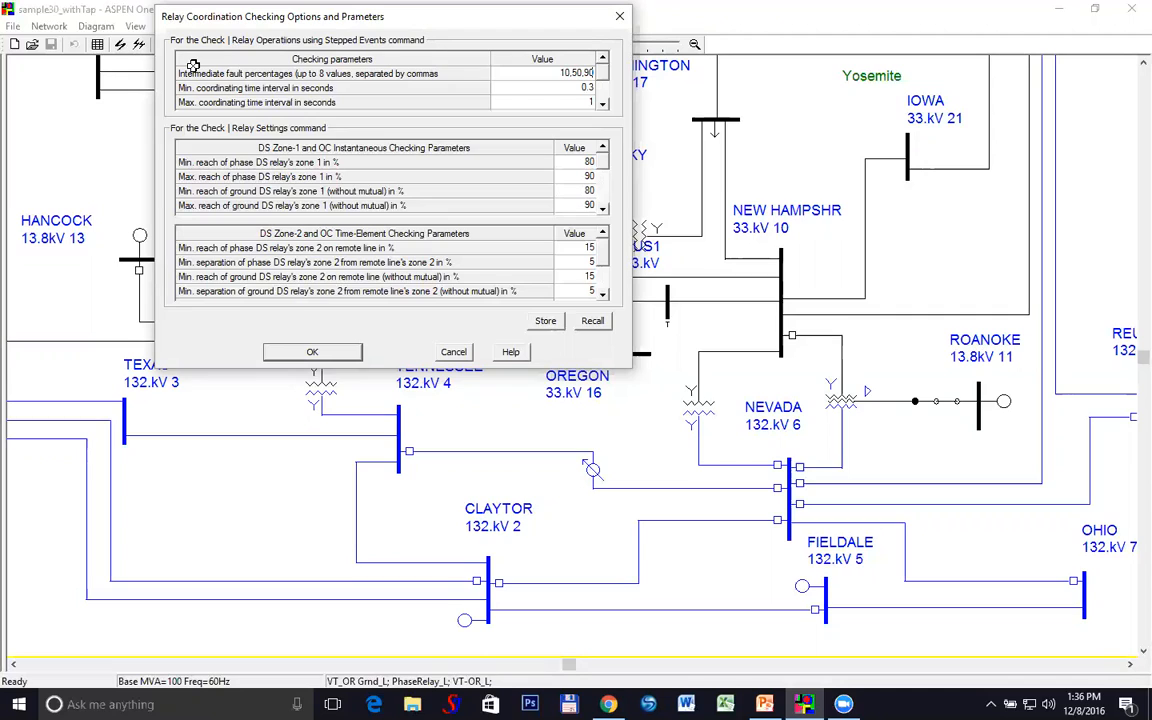
pyautogui.doubleClick(558, 73)
pyautogui.click(578, 89)
# Scroll through the remaining coordination parameters and cancel without changing anything
pyautogui.scroll(-3, 604, 90)
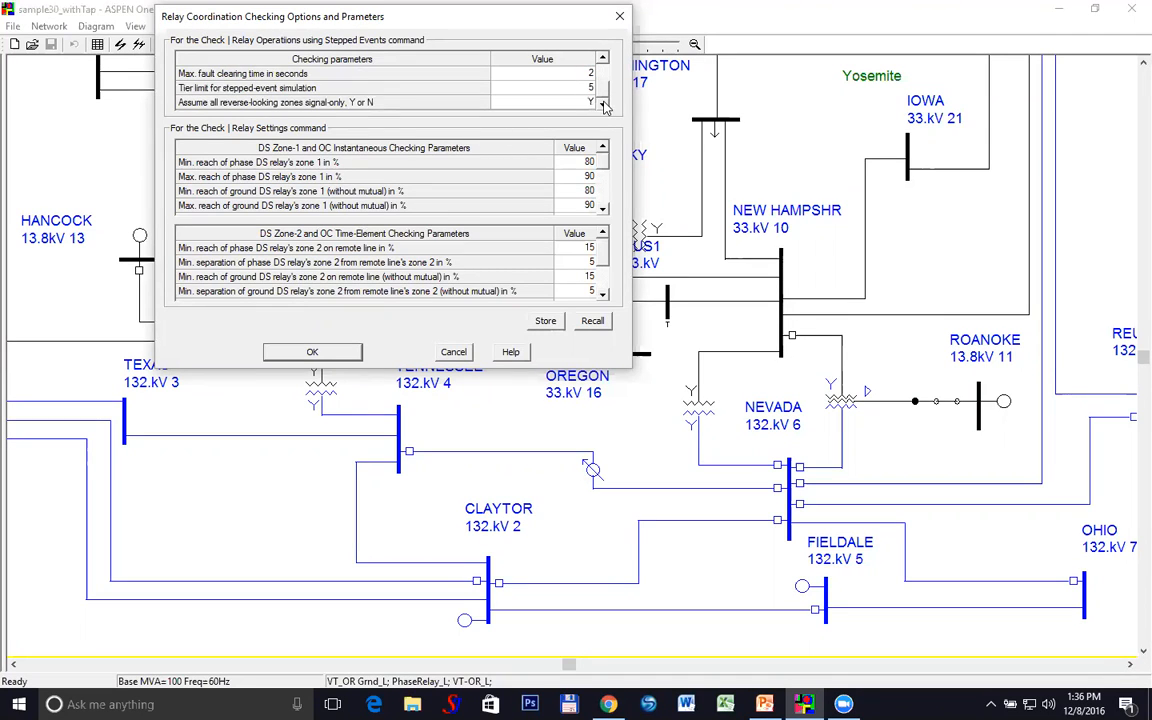
pyautogui.scroll(3, 604, 98)
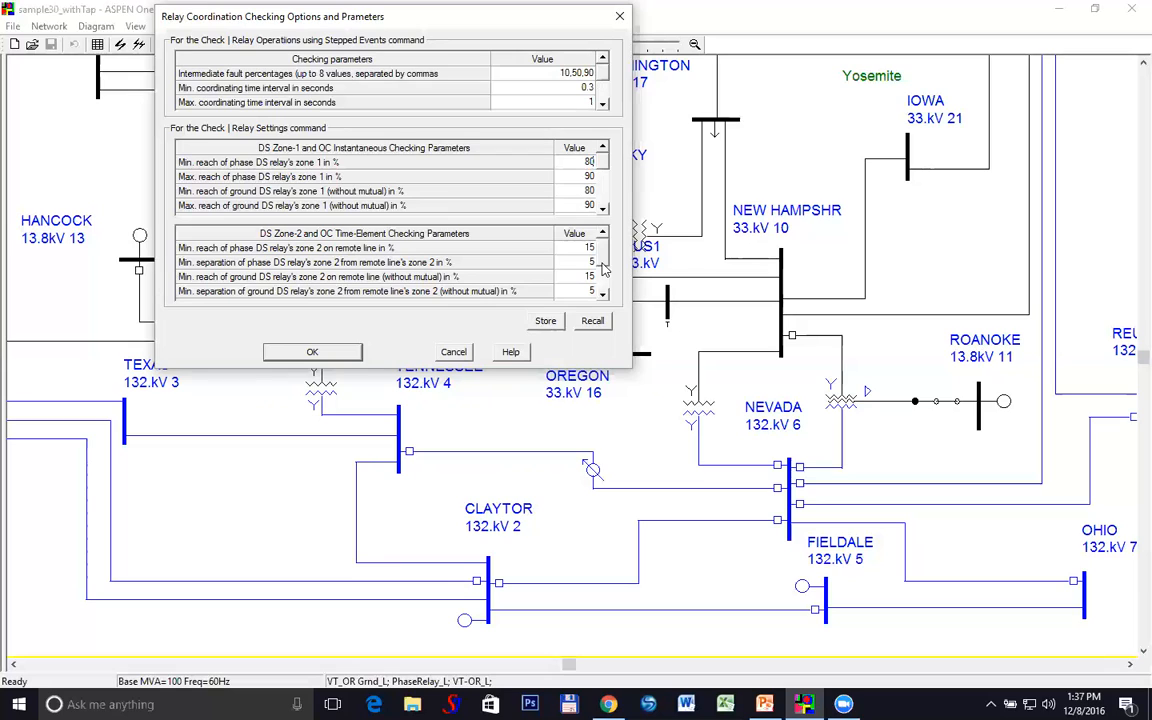
pyautogui.scroll(-1, 600, 268)
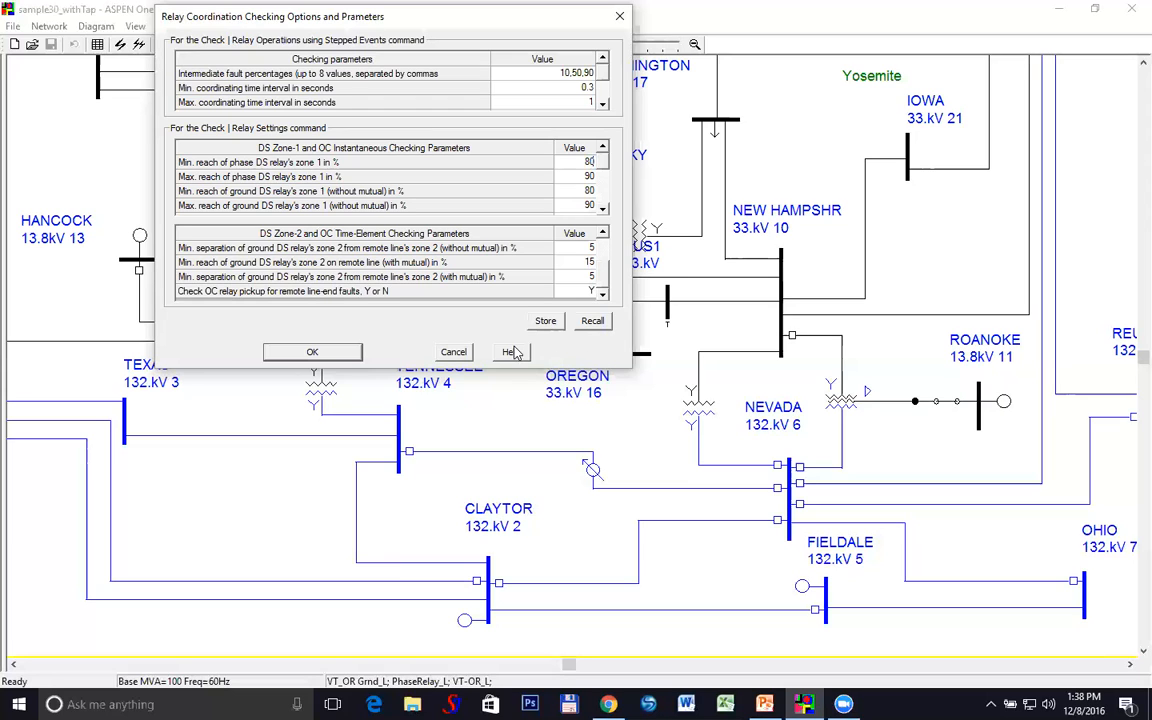
pyautogui.click(450, 352)
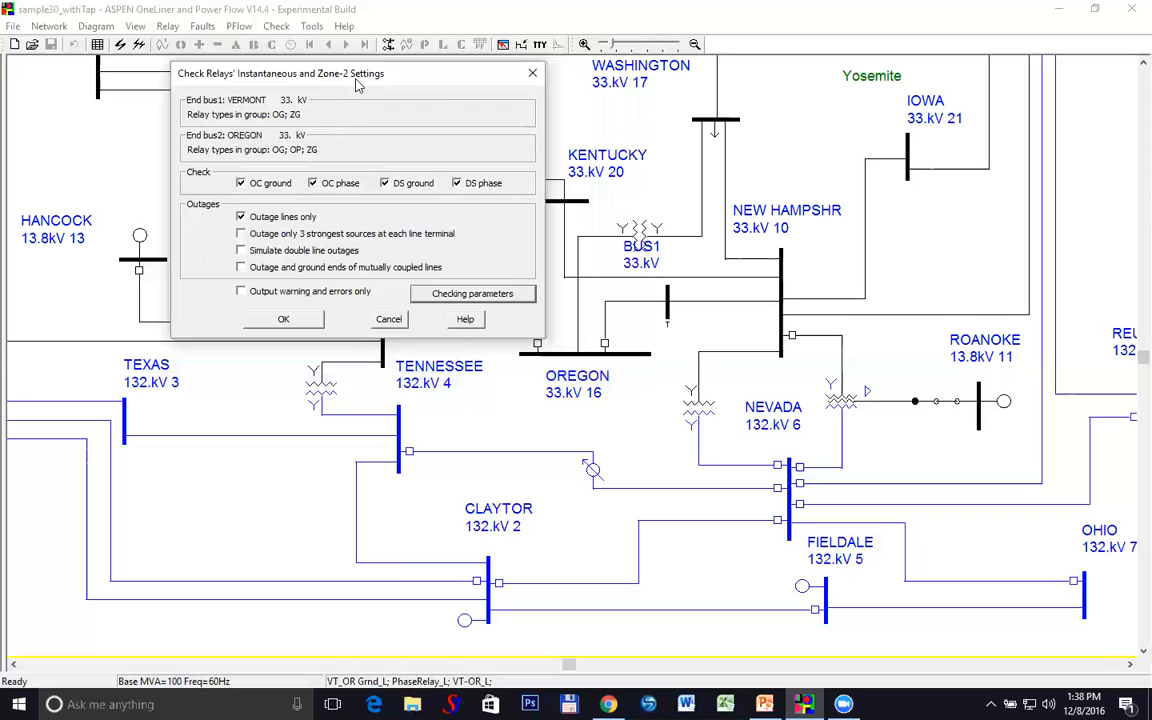
# Run the check for OC/DS ground and phase relays with Outage lines only
pyautogui.moveTo(357, 85); pyautogui.dragTo(773, 75)
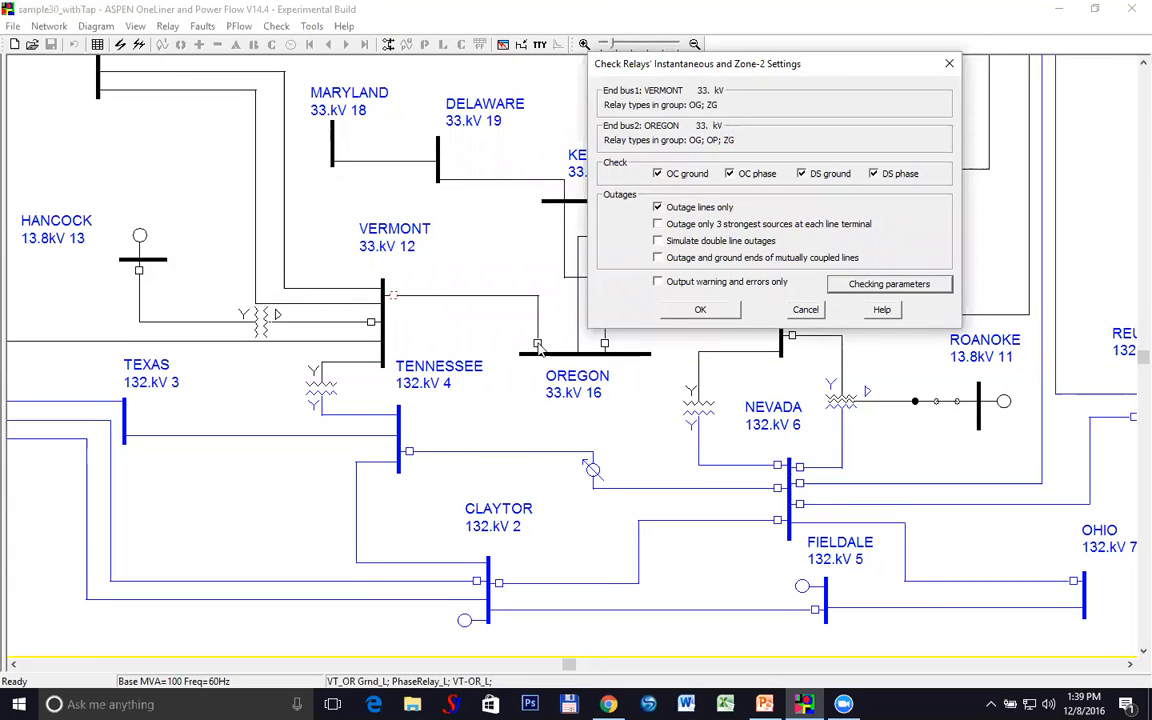
pyautogui.click(715, 313)
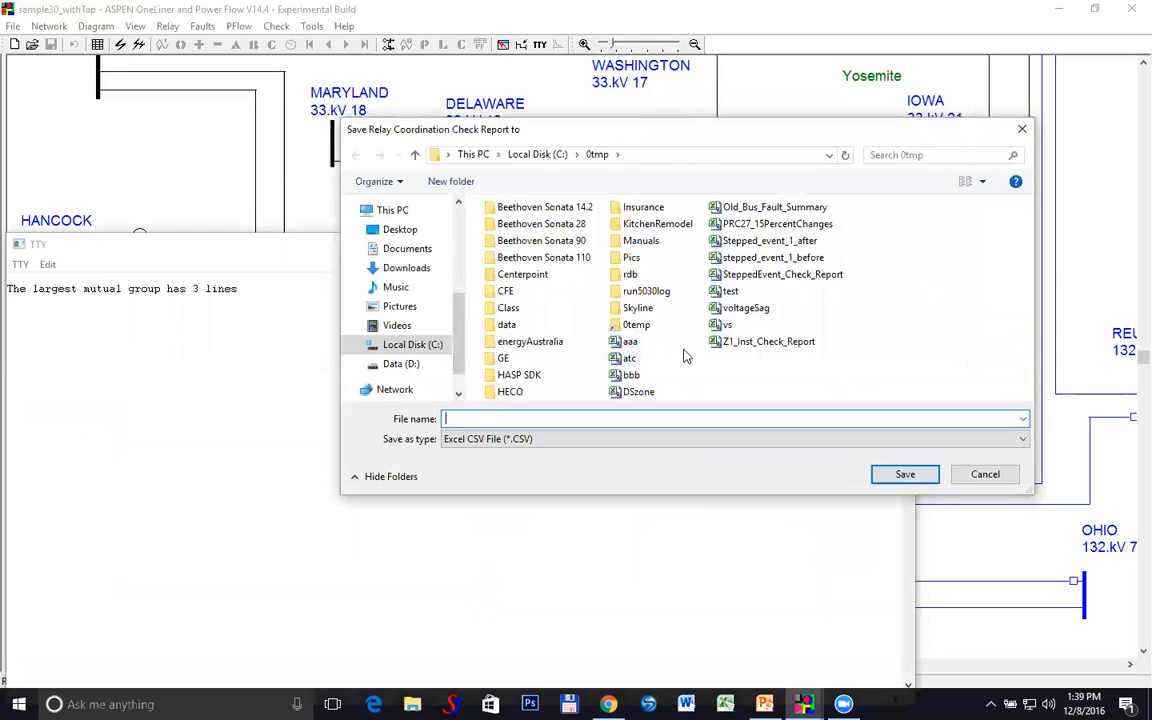
# Save the relay check report as aaa.CSV in the C:\0tmp folder
pyautogui.click(630, 342)
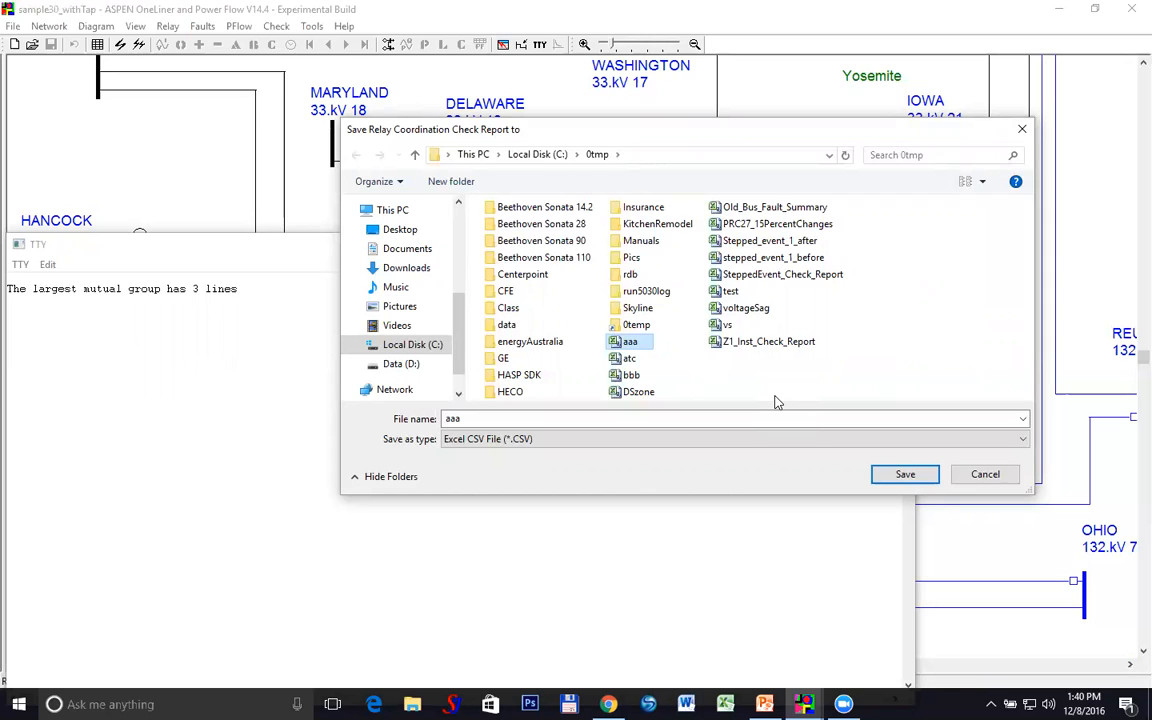
pyautogui.click(922, 480)
# Overwrite the existing aaa.CSV and open the report in Excel
pyautogui.click(615, 352)
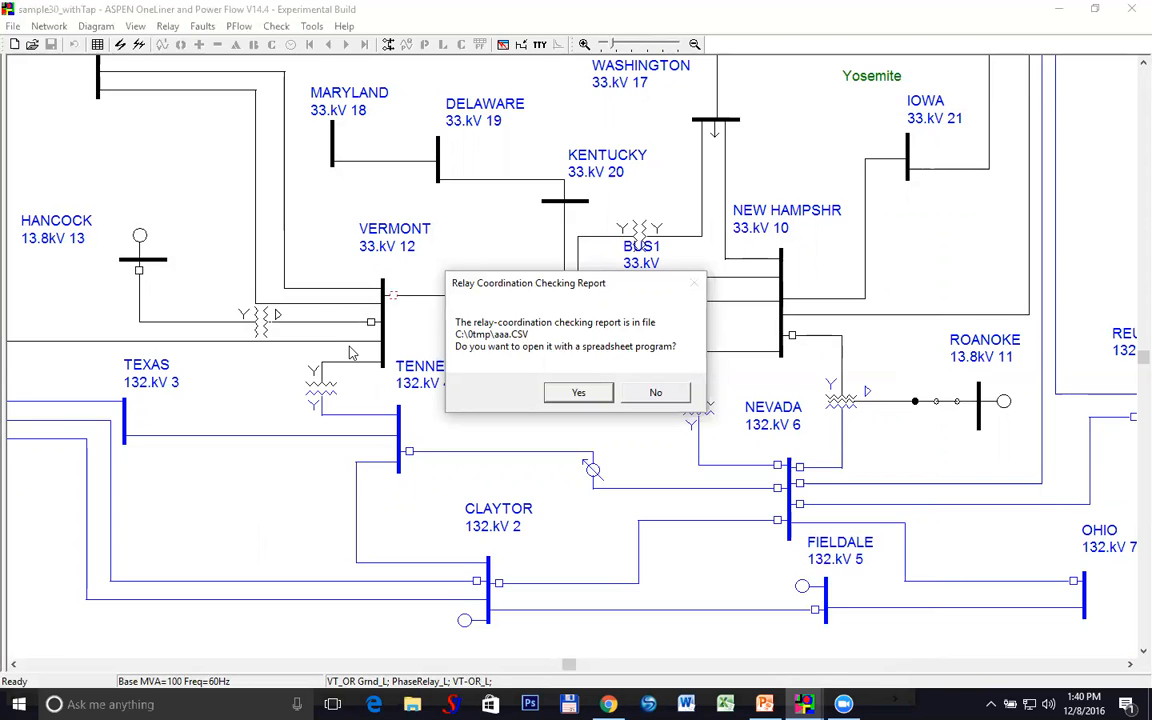
pyautogui.click(578, 394)
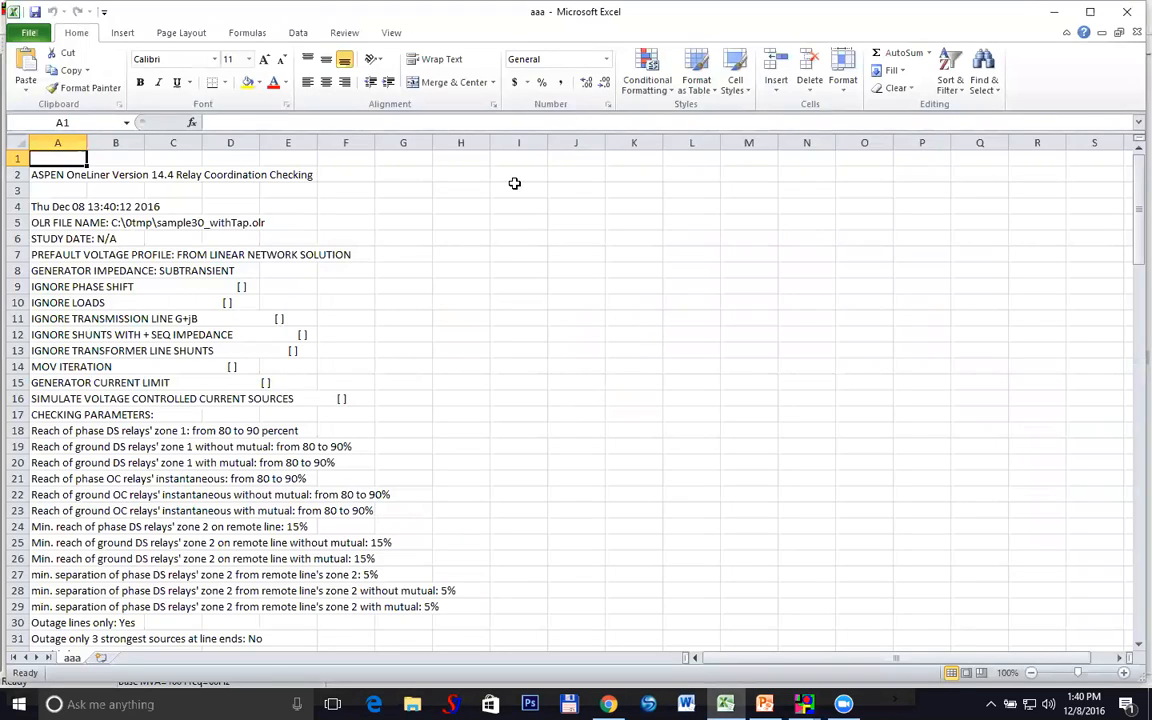
# Widen column C (NAME) and column G (OF) so relay names and remote-line labels fit
pyautogui.scroll(-1, 522, 185)
pyautogui.scroll(-9, 522, 185)
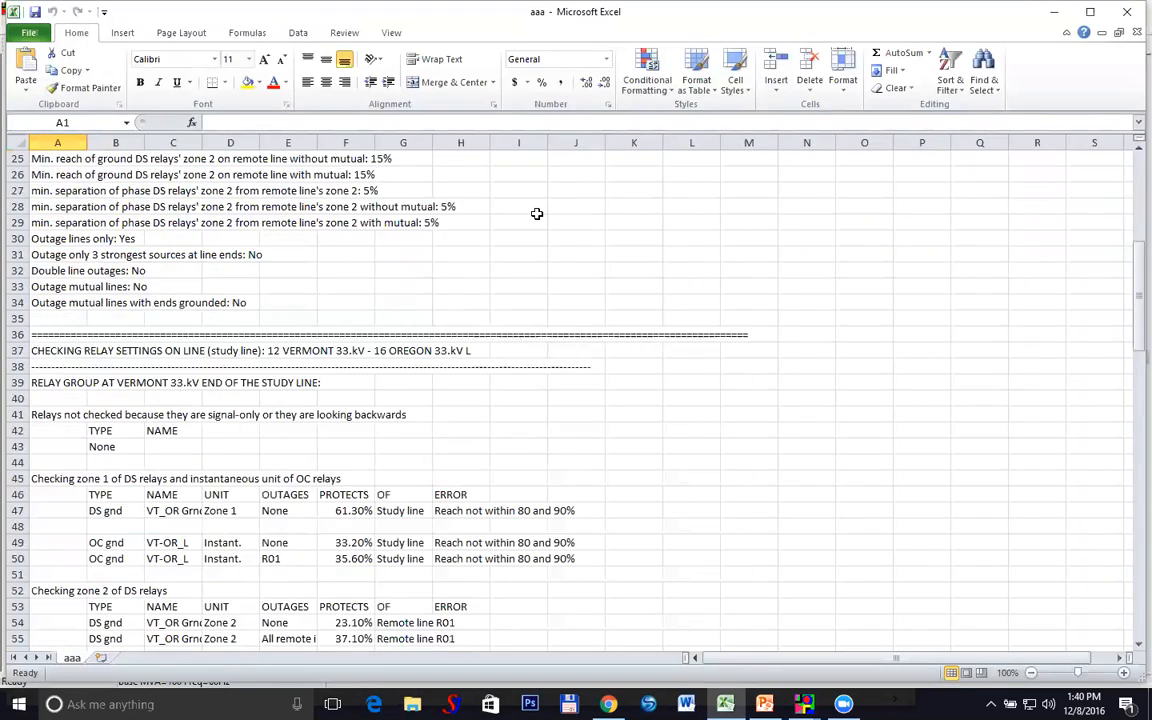
pyautogui.scroll(-2, 538, 228)
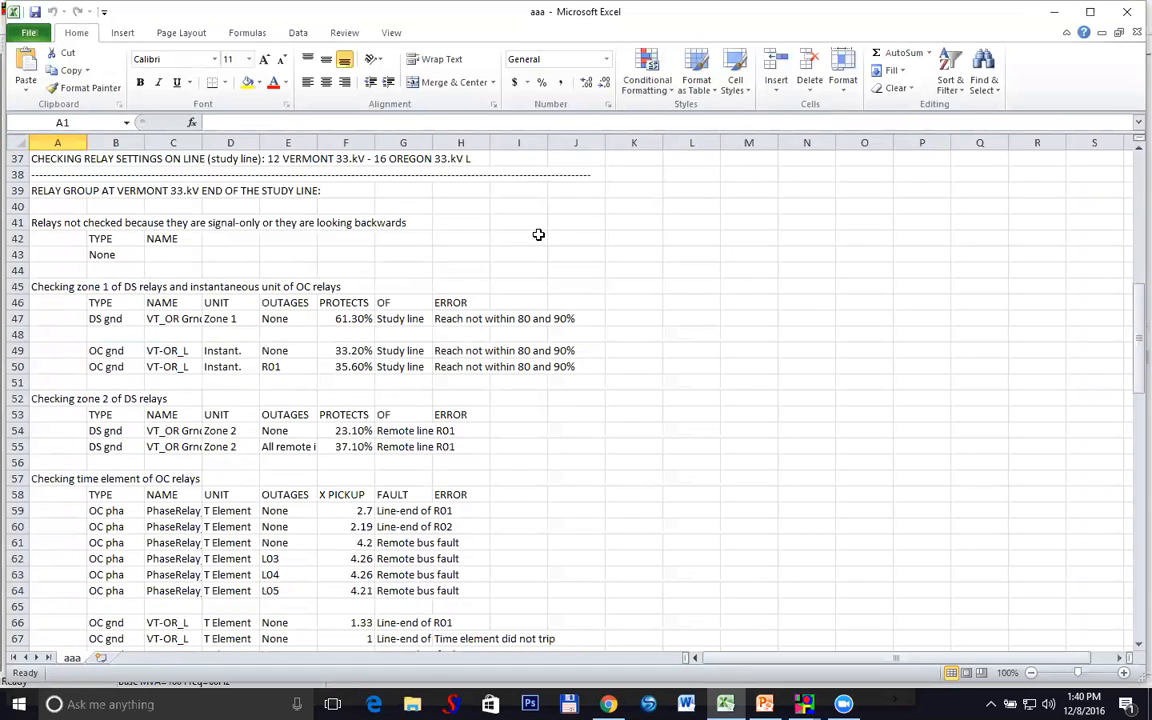
pyautogui.scroll(1, 538, 234)
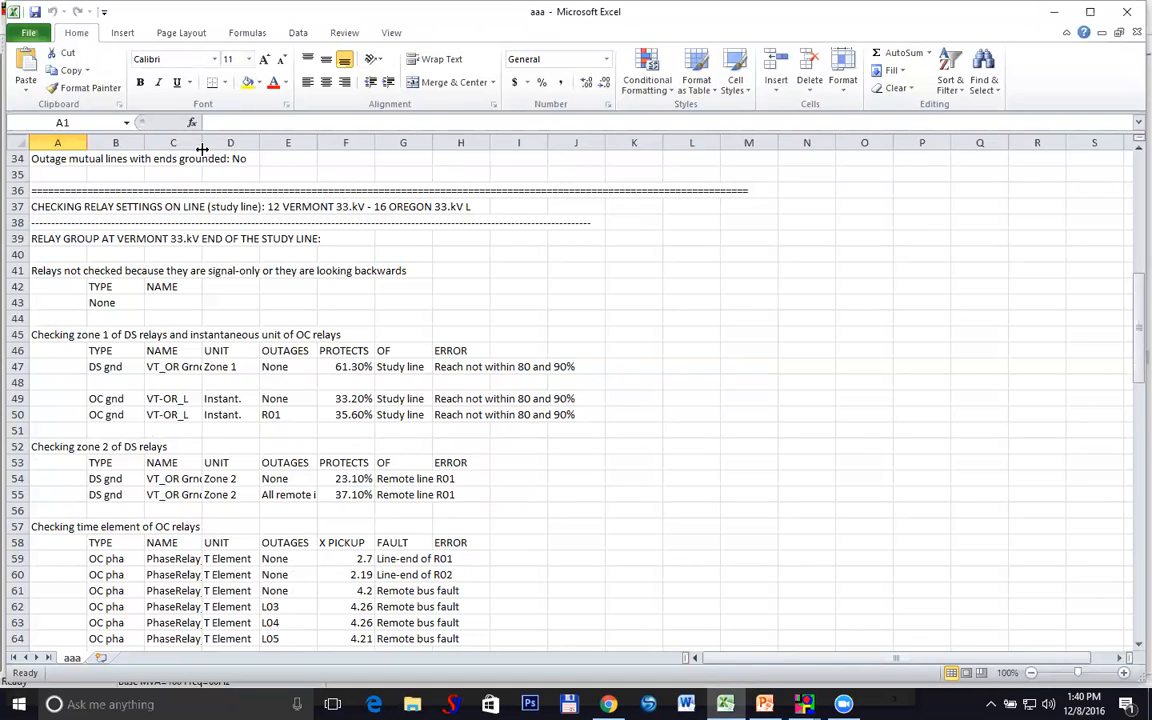
pyautogui.moveTo(202, 145); pyautogui.dragTo(259, 143)
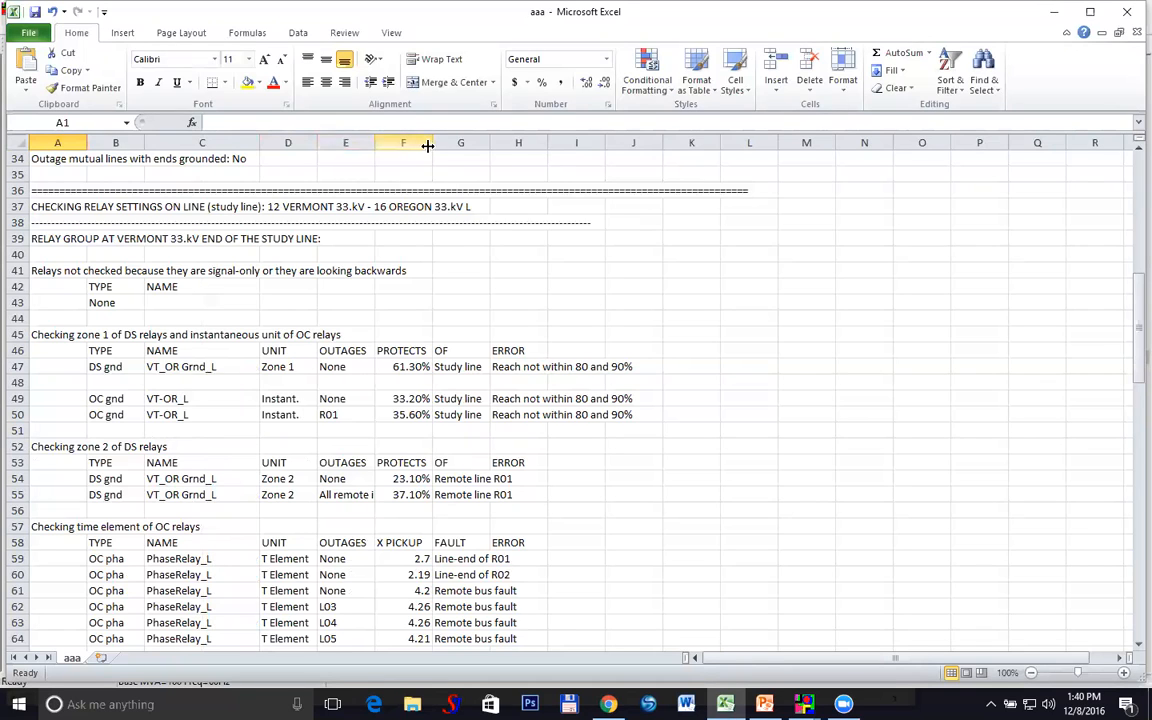
pyautogui.moveTo(429, 146); pyautogui.dragTo(555, 142)
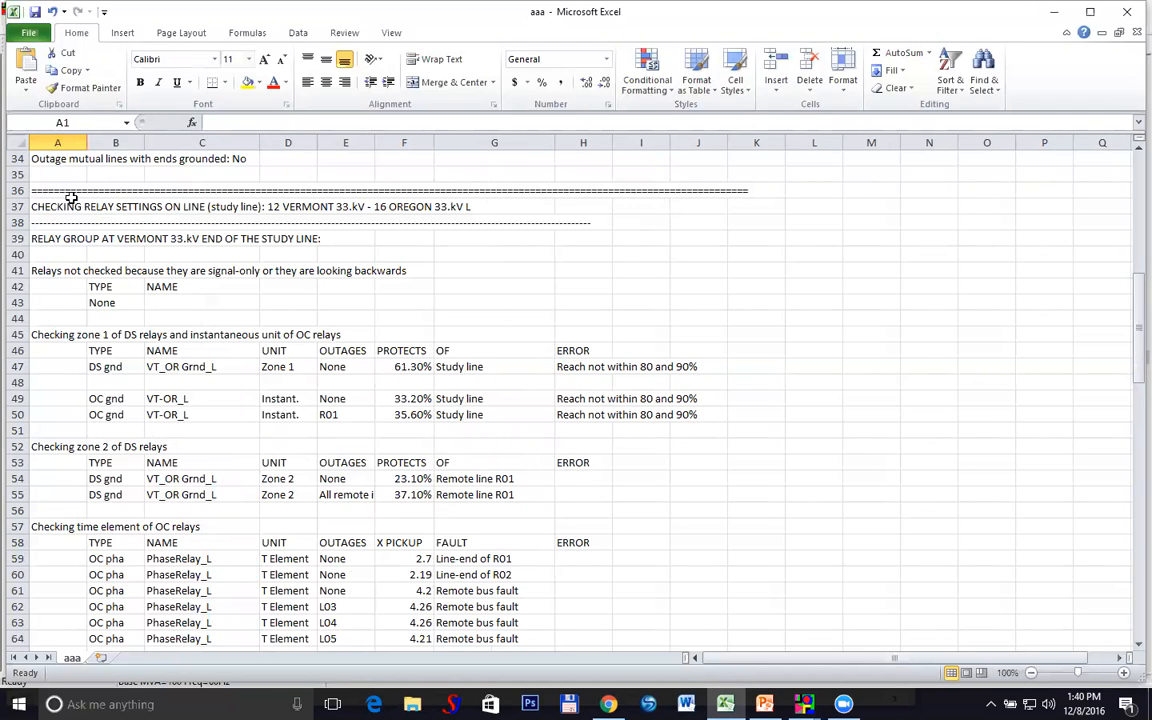
# Bring up the context menu for cell C11 and review the zone reach results further down
pyautogui.scroll(1, 169, 181)
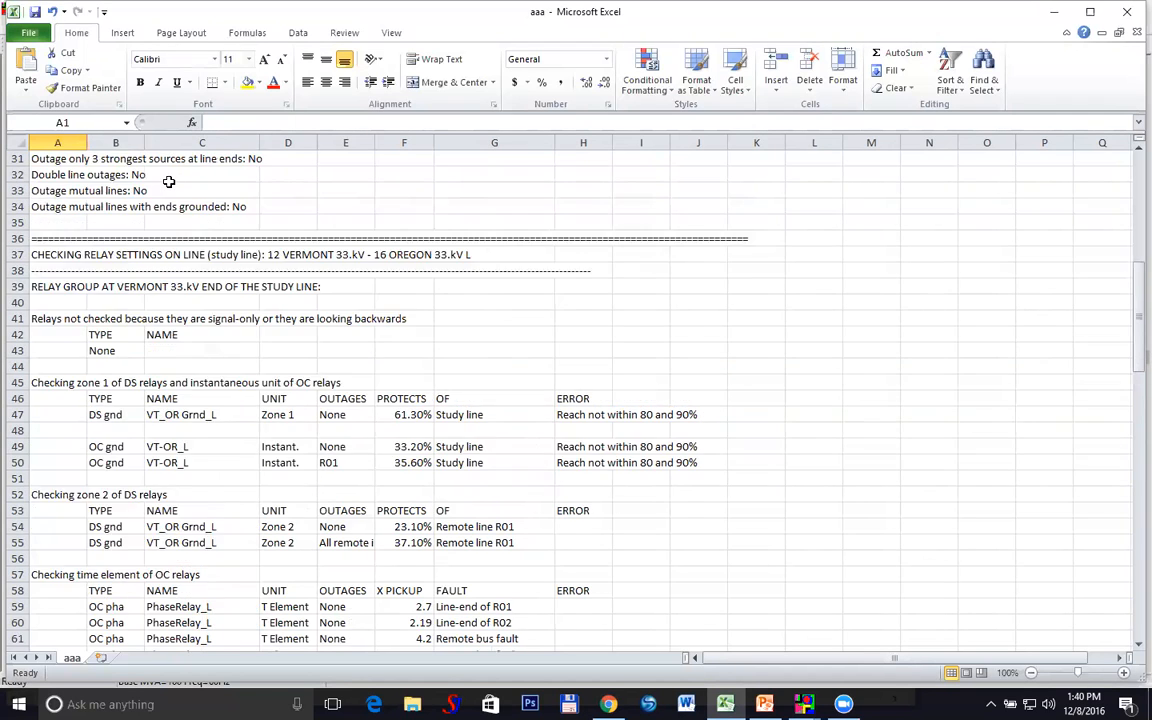
pyautogui.scroll(4, 169, 181)
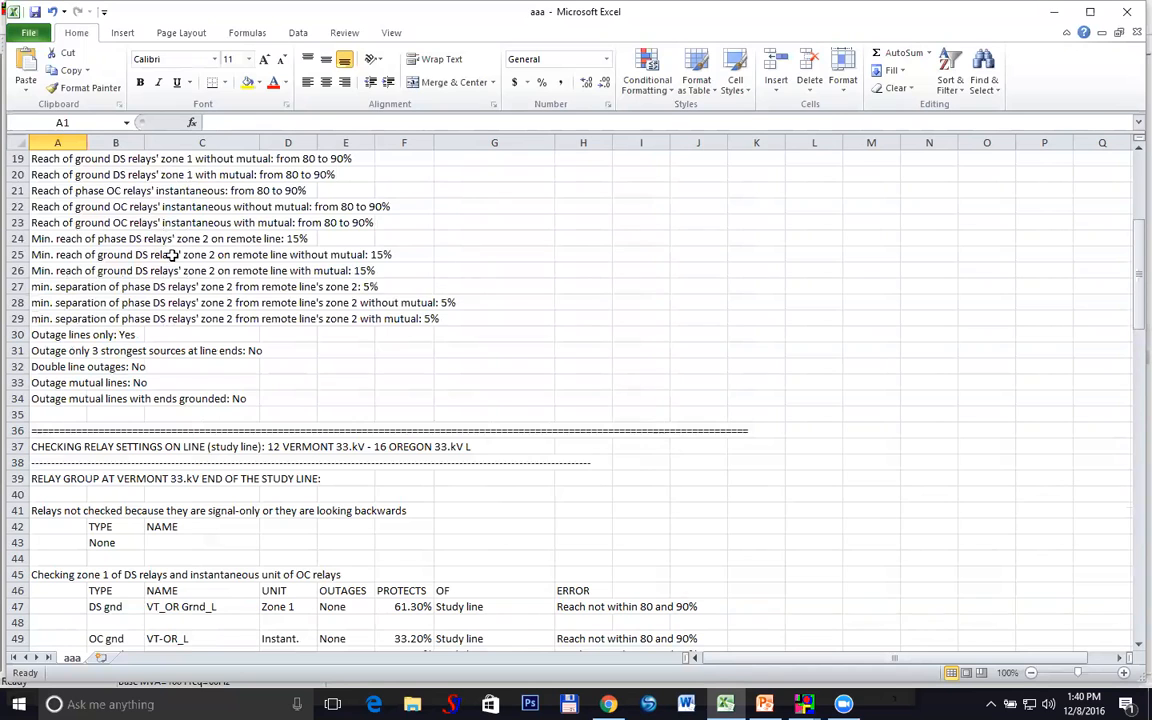
pyautogui.scroll(4, 172, 255)
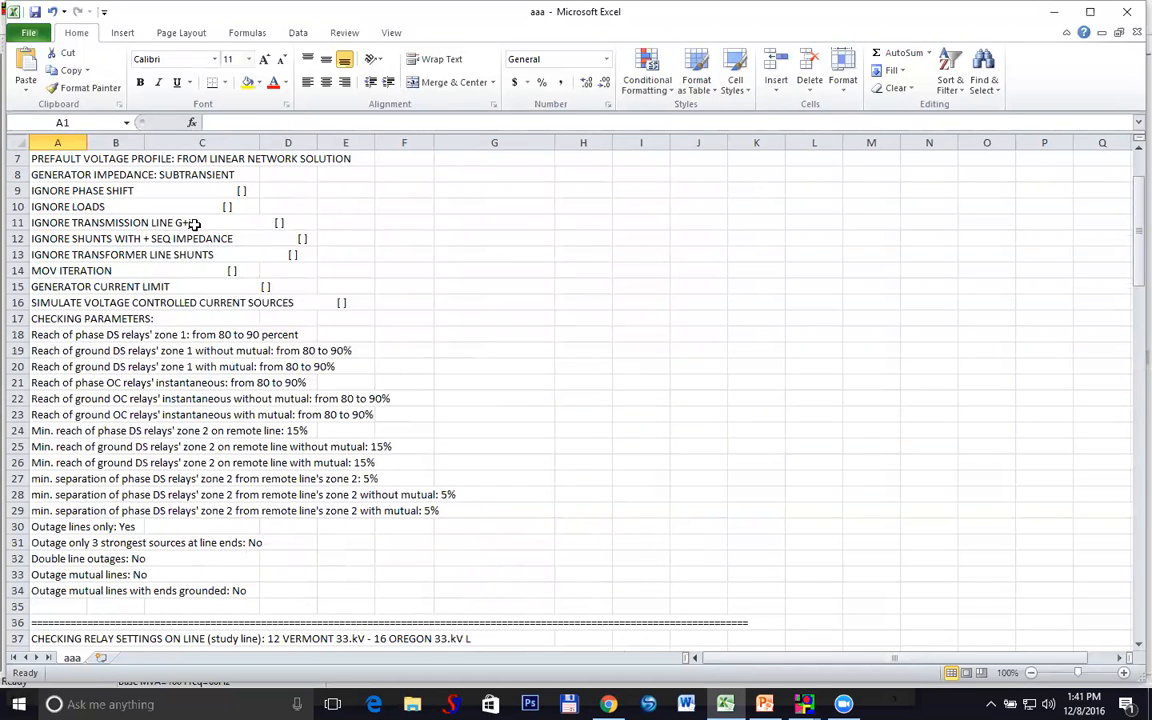
pyautogui.rightClick(195, 226)
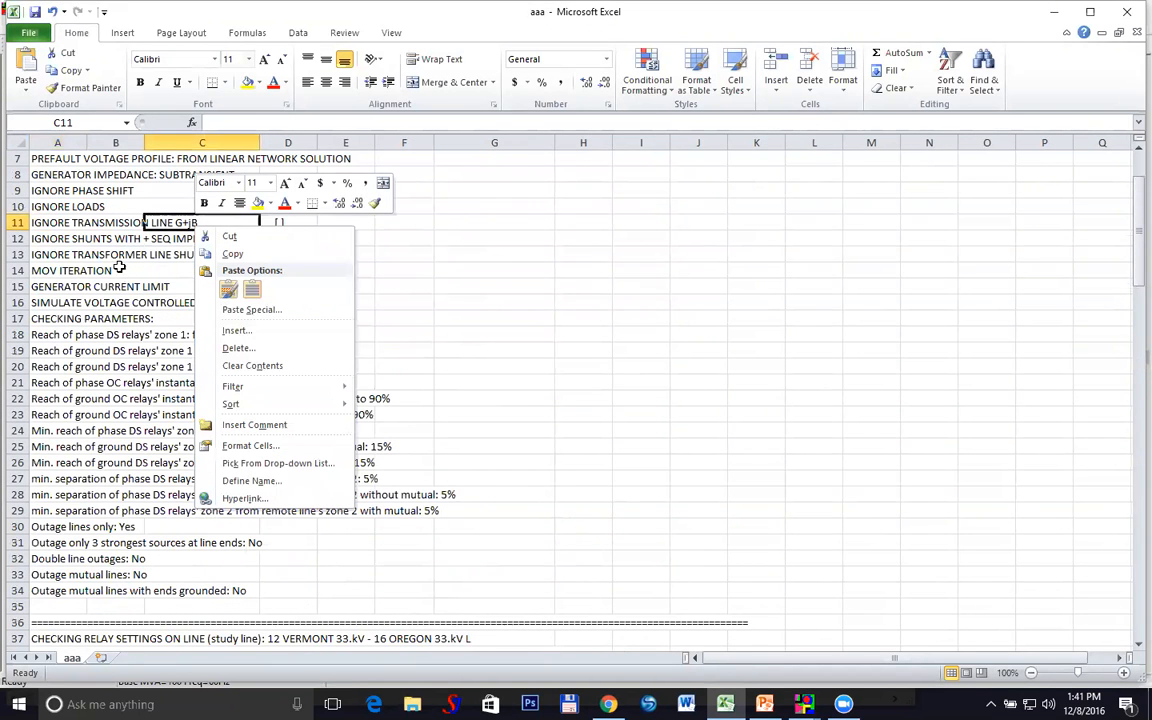
pyautogui.scroll(-2, 106, 242)
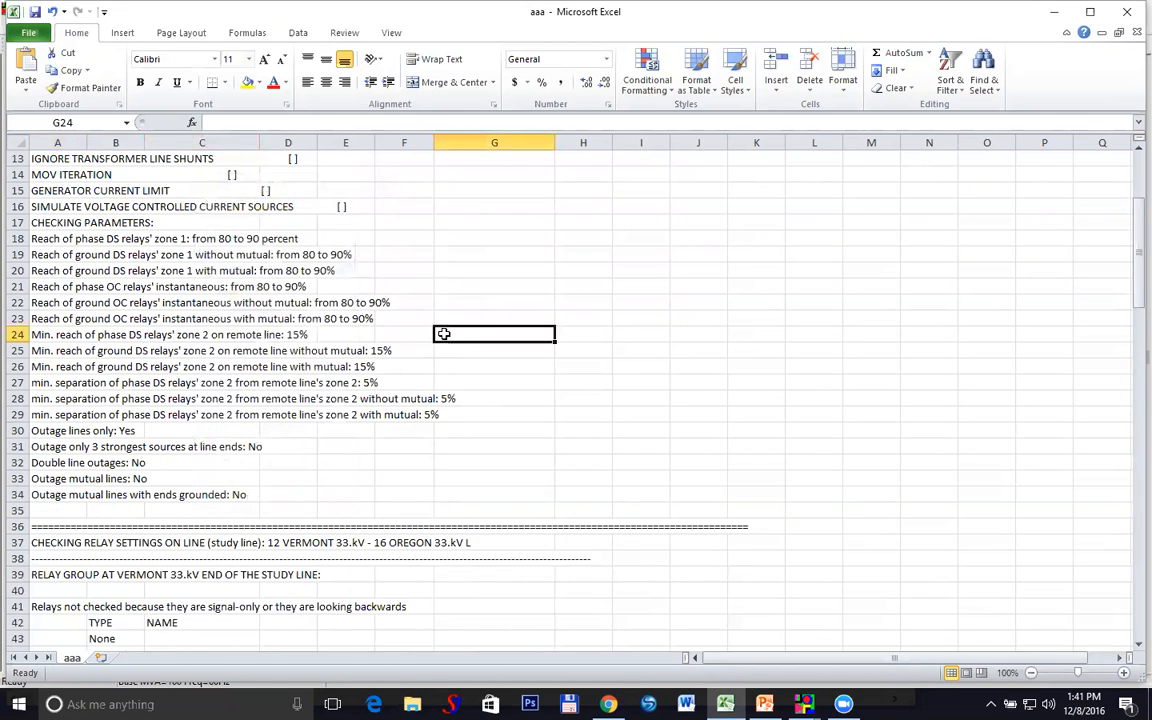
pyautogui.scroll(-1, 443, 335)
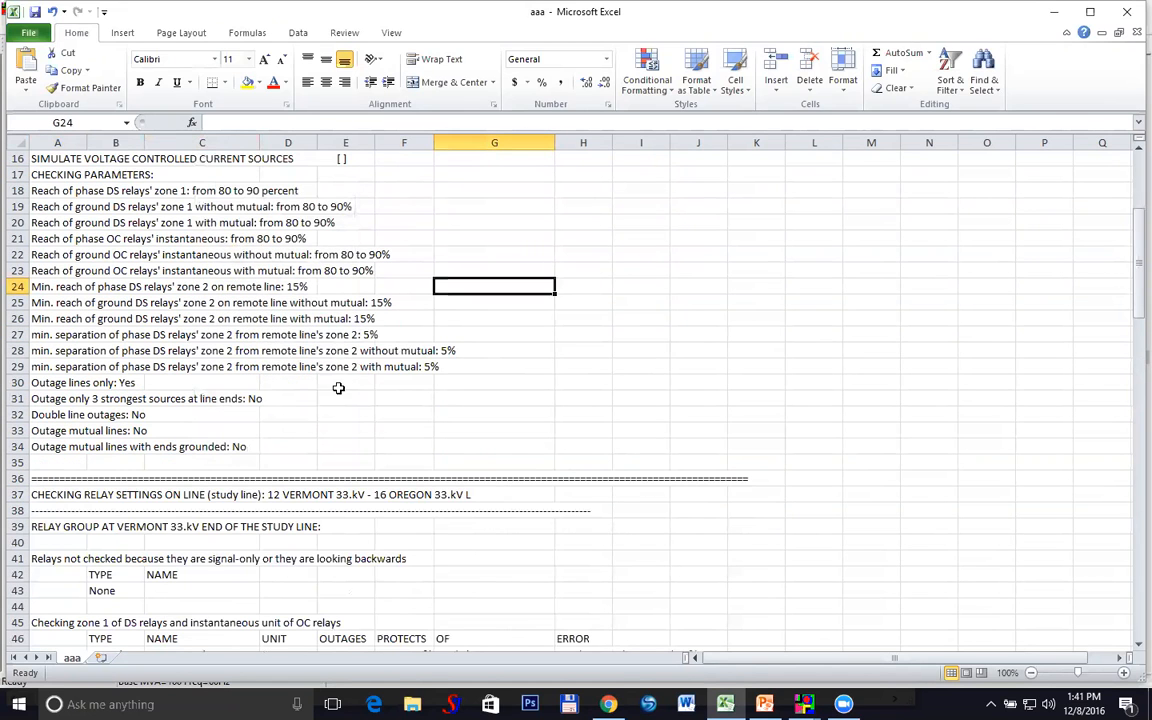
pyautogui.scroll(-3, 322, 372)
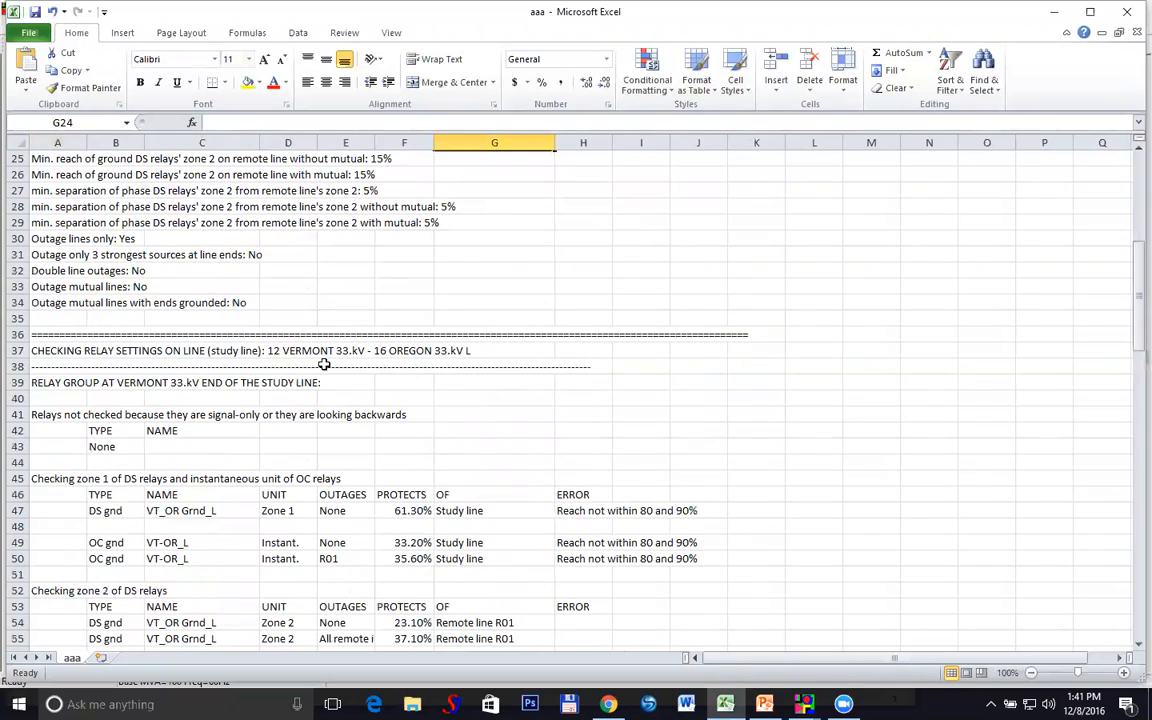
pyautogui.scroll(-2, 321, 355)
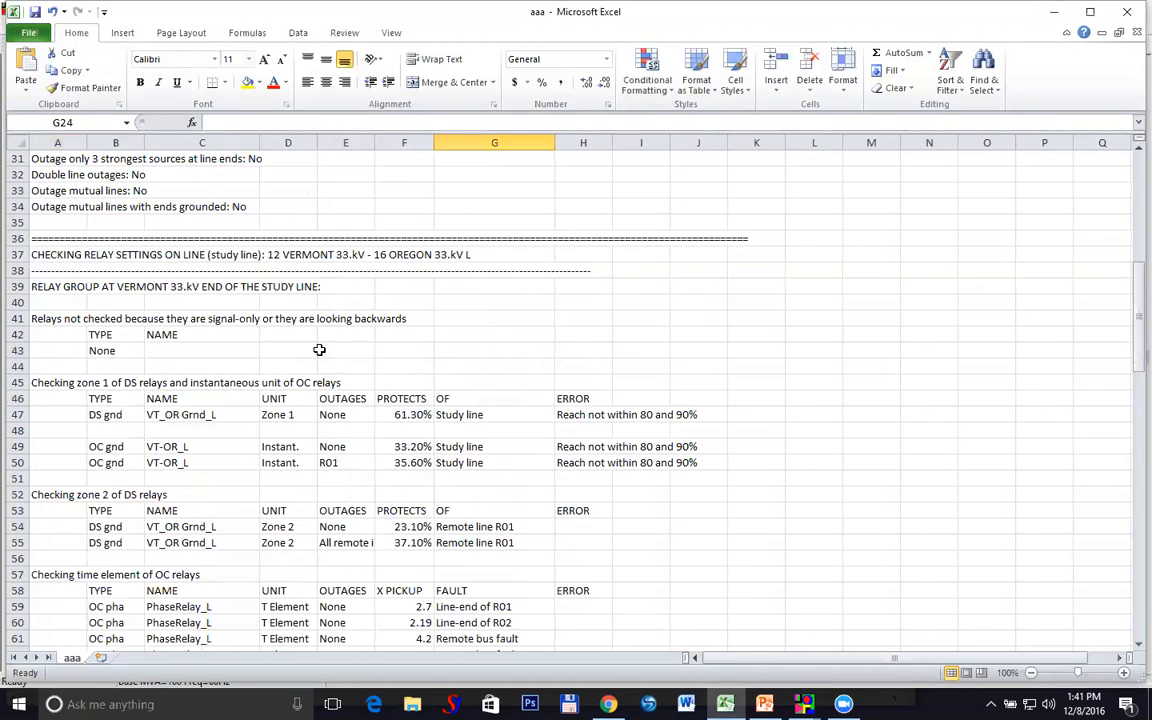
pyautogui.scroll(-1, 319, 349)
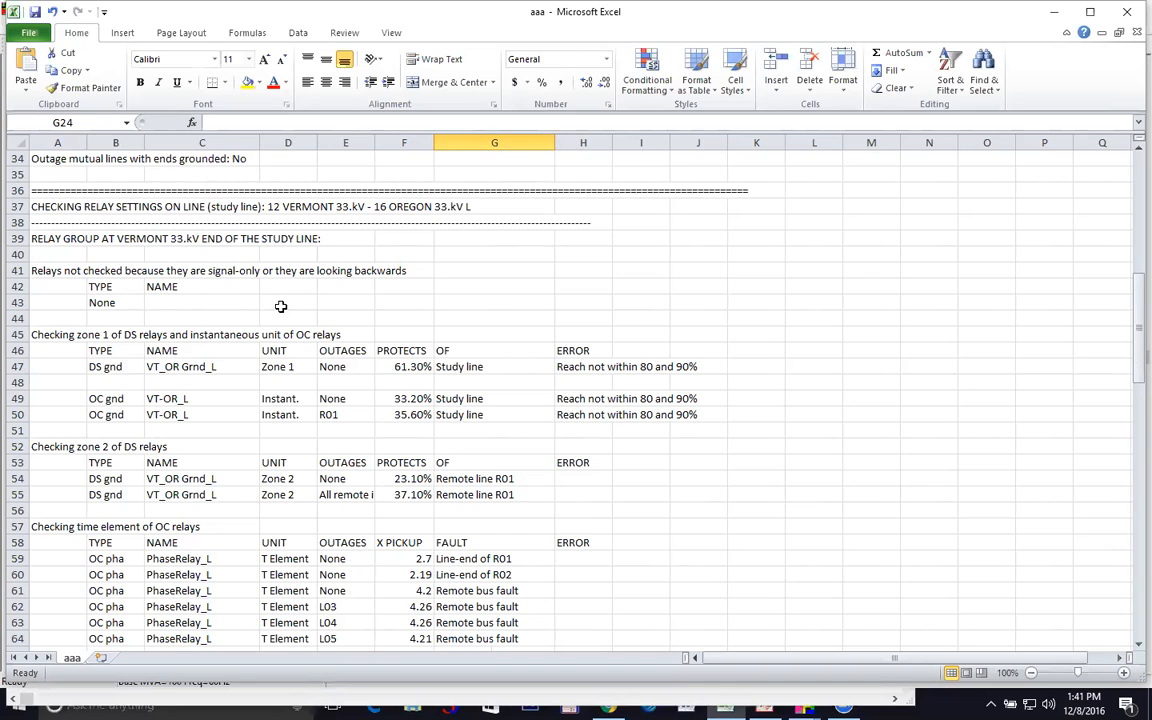
# Go down to the Oregon-end section and select the 'Checking zone 2 of DS relays' heading in A98
pyautogui.scroll(-3, 262, 272)
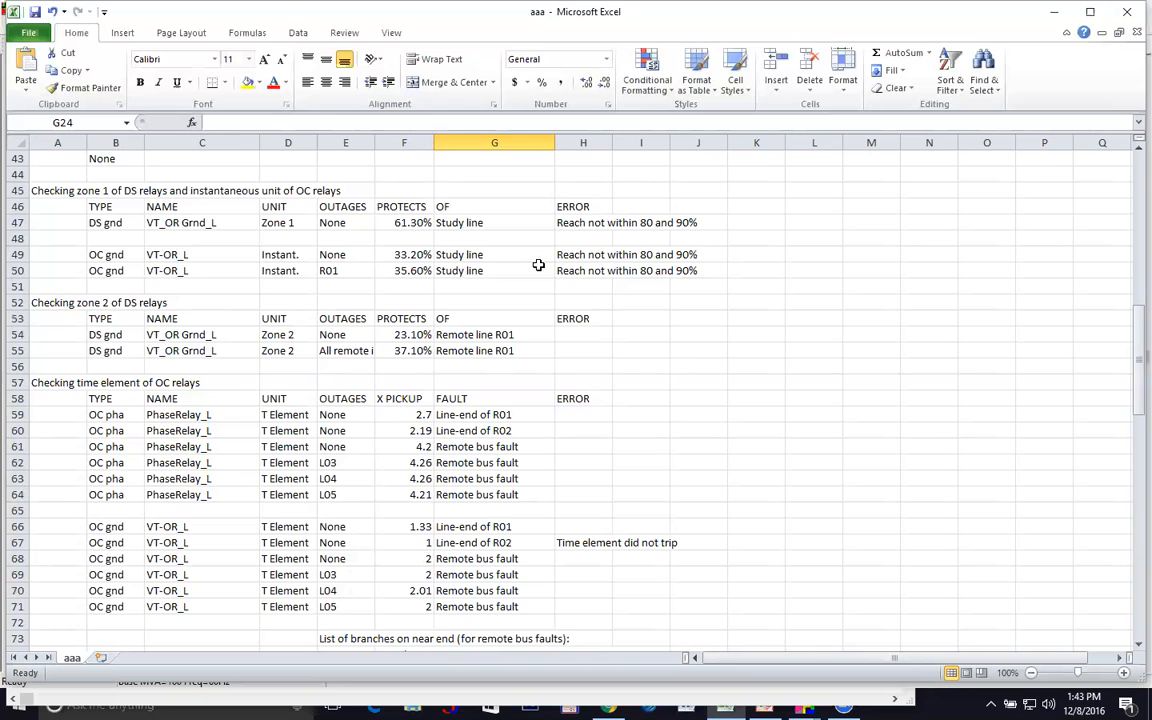
pyautogui.scroll(-1, 535, 265)
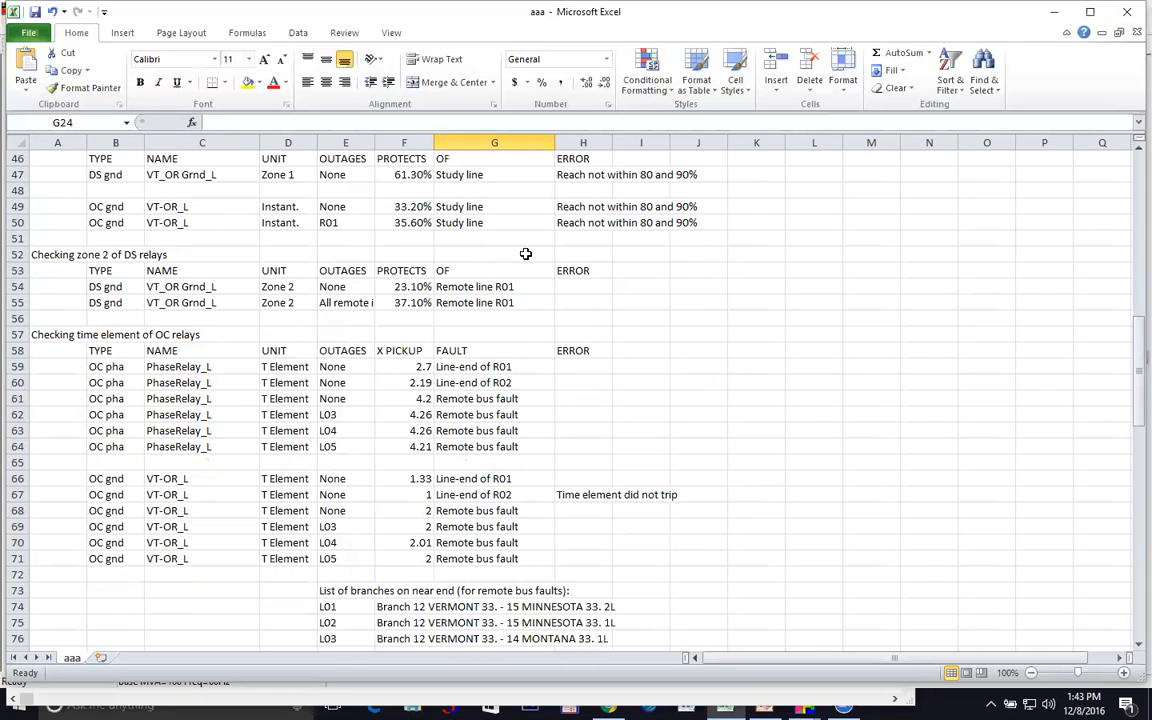
pyautogui.scroll(1, 479, 275)
pyautogui.scroll(2, 400, 282)
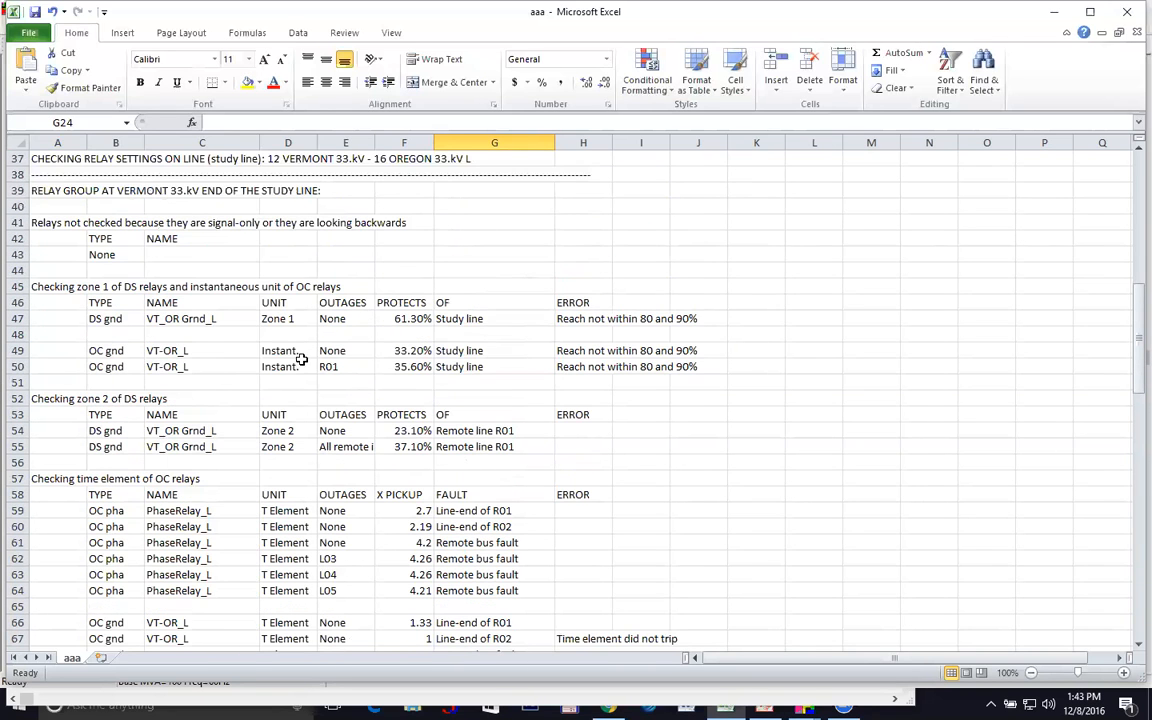
pyautogui.scroll(1, 265, 380)
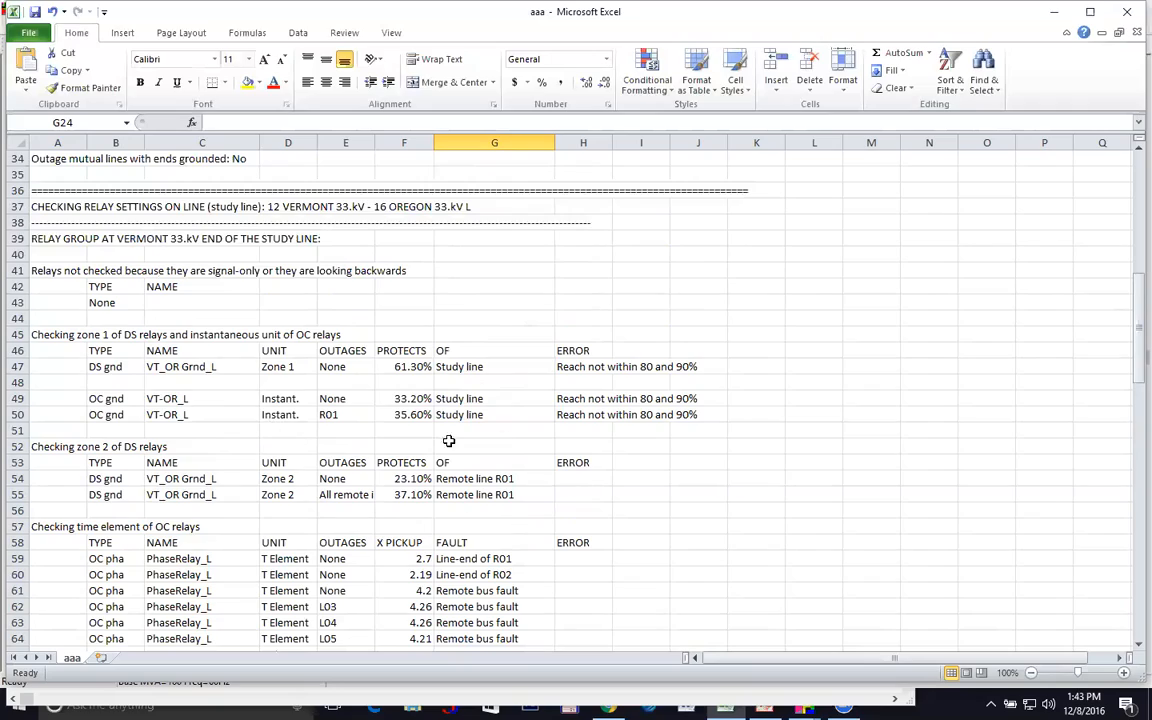
pyautogui.scroll(-11, 566, 447)
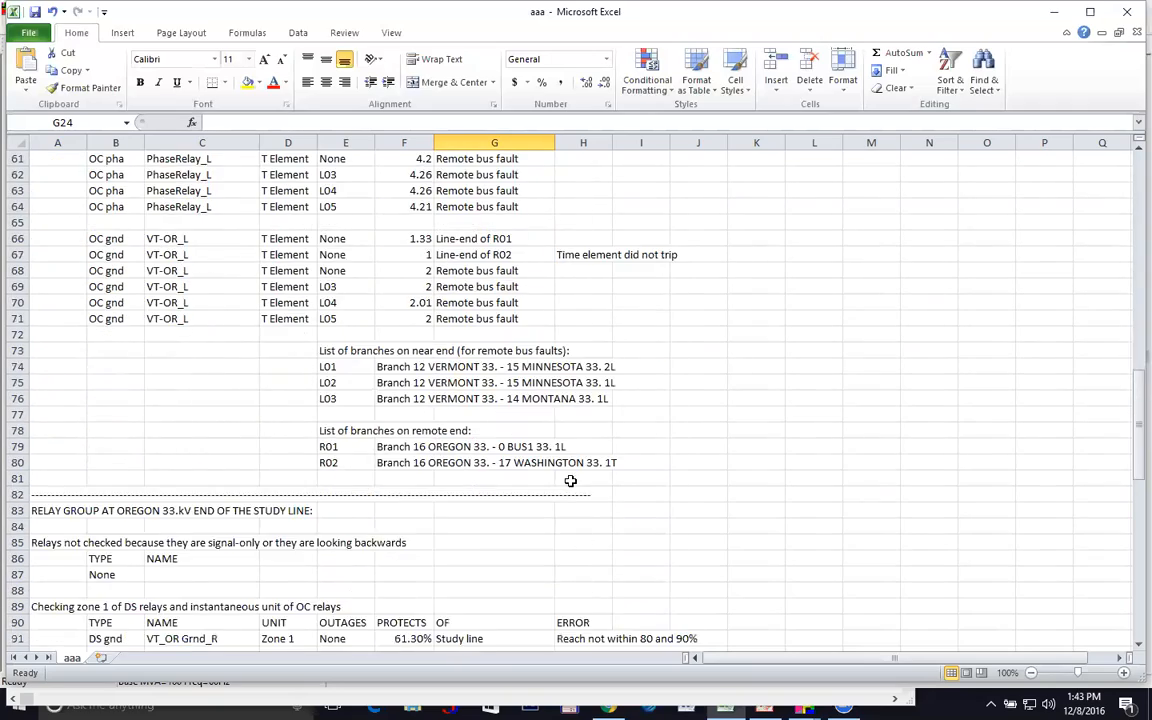
pyautogui.scroll(-5, 575, 495)
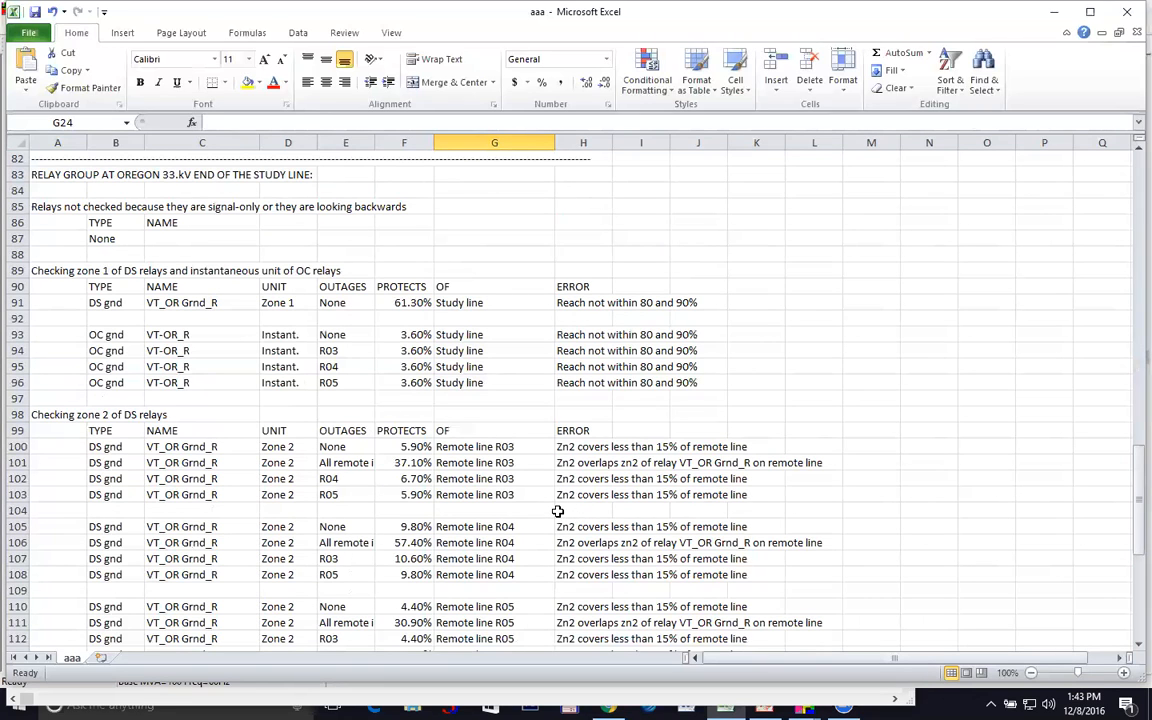
pyautogui.scroll(-2, 548, 507)
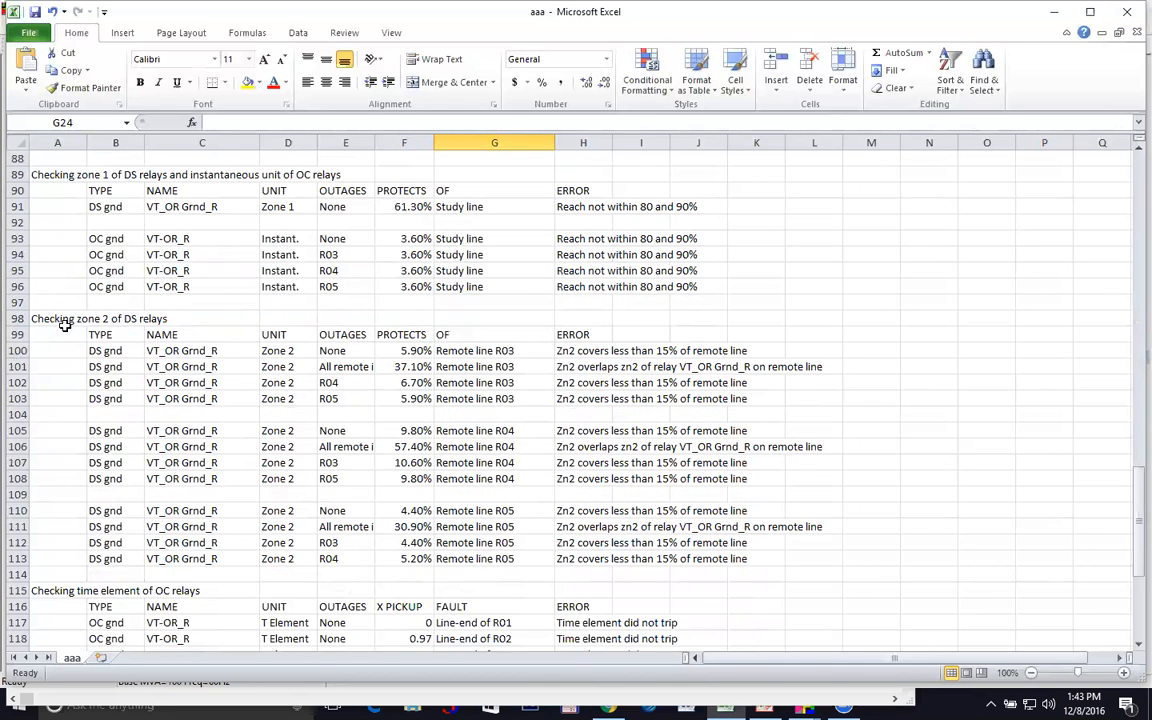
pyautogui.click(65, 318)
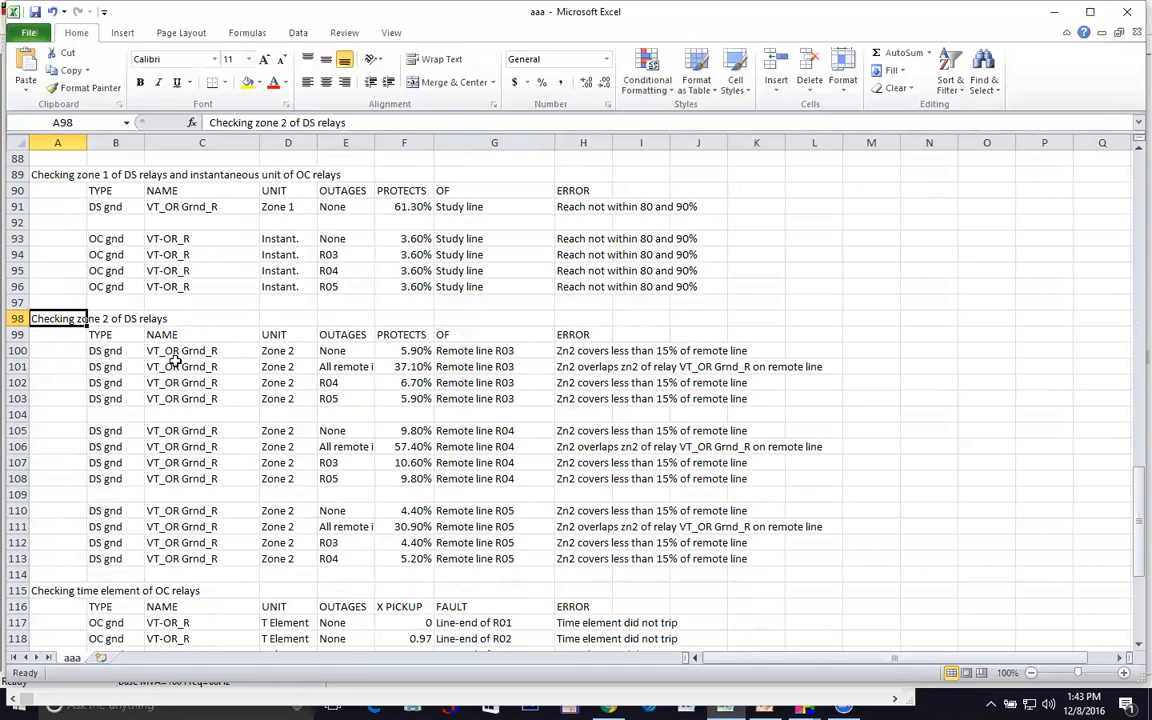
pyautogui.scroll(1, 161, 295)
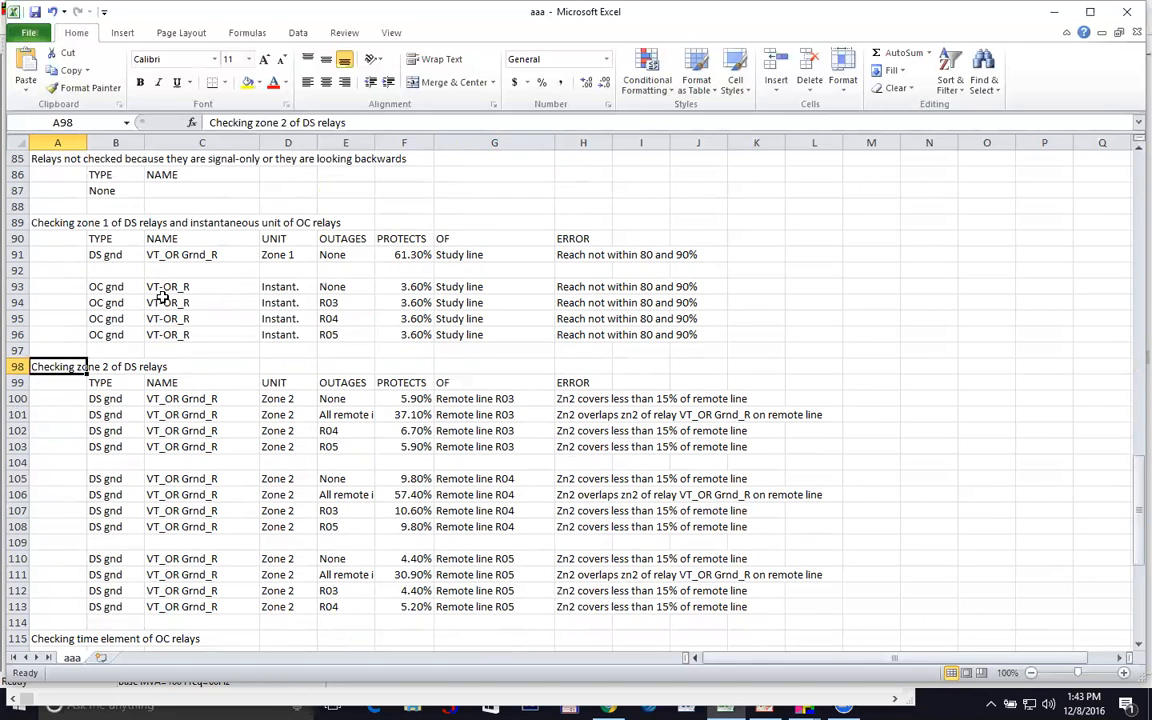
pyautogui.scroll(1, 157, 207)
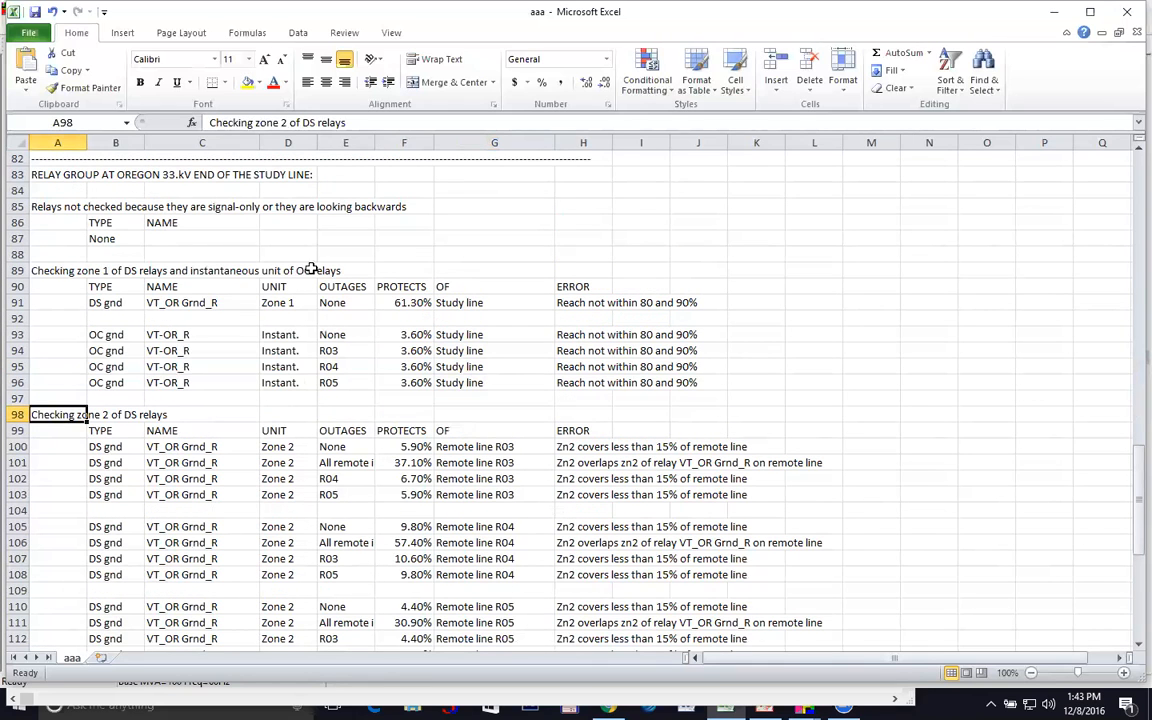
pyautogui.scroll(-1, 333, 377)
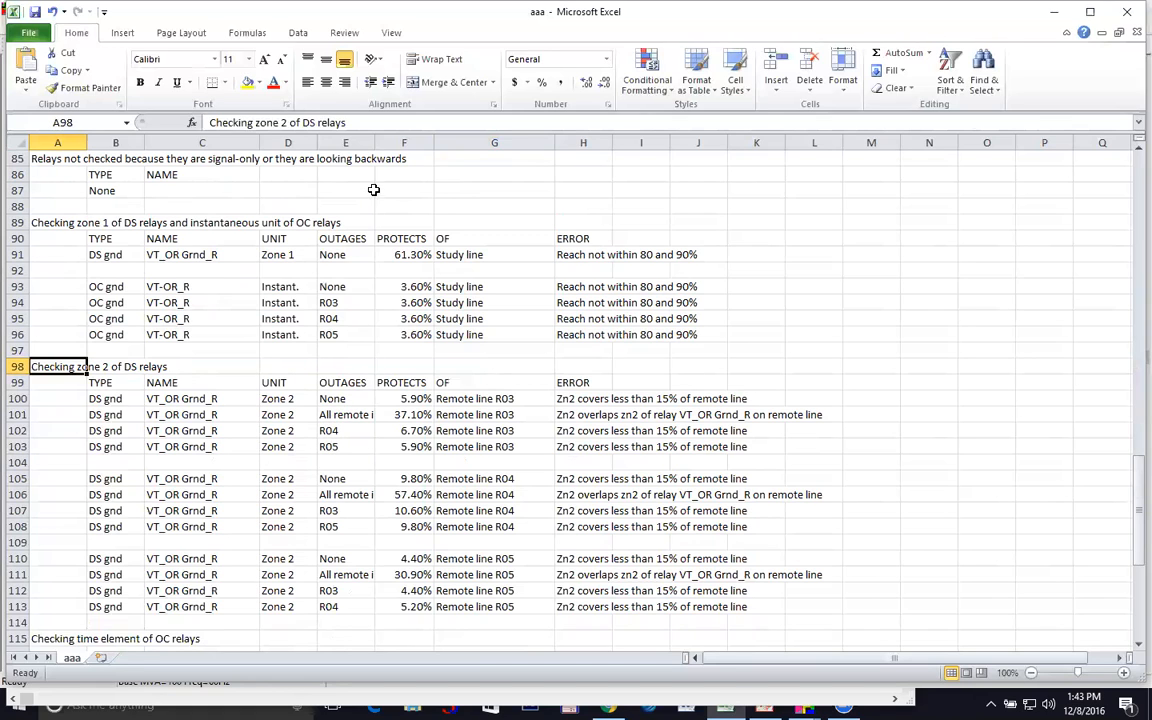
# Widen the OUTAGES column and inspect the R04/R05 outages and protection percentages in F100 and F103
pyautogui.moveTo(375, 138); pyautogui.dragTo(399, 137)
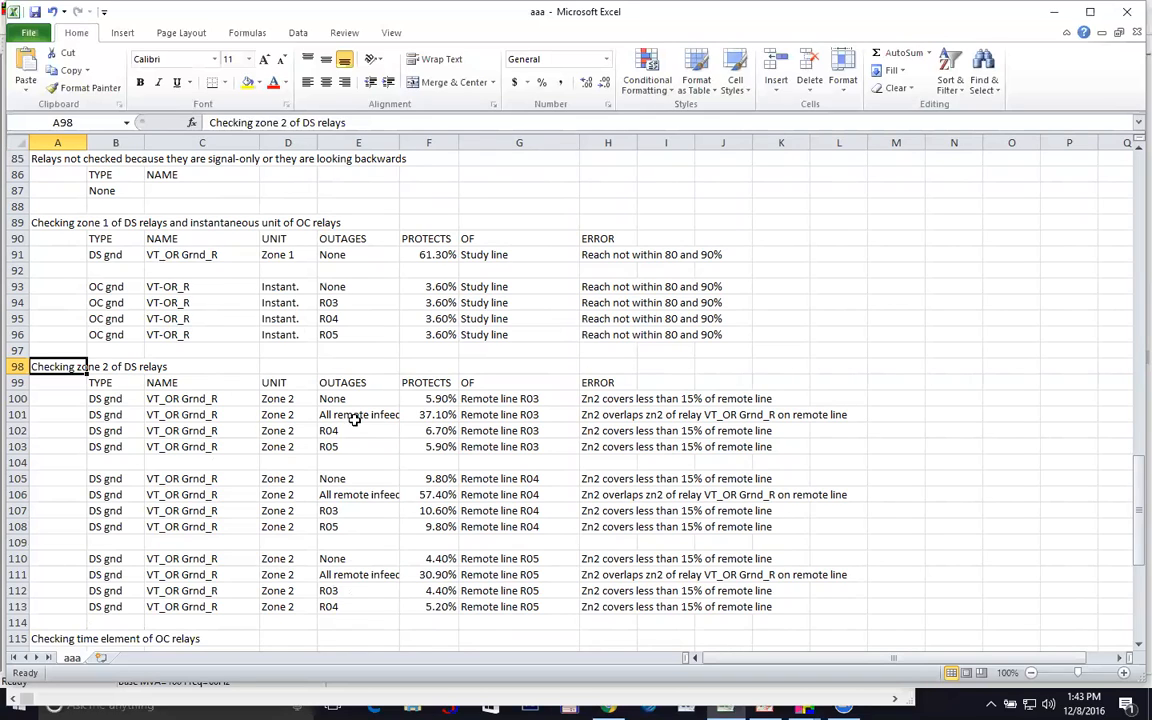
pyautogui.click(347, 449)
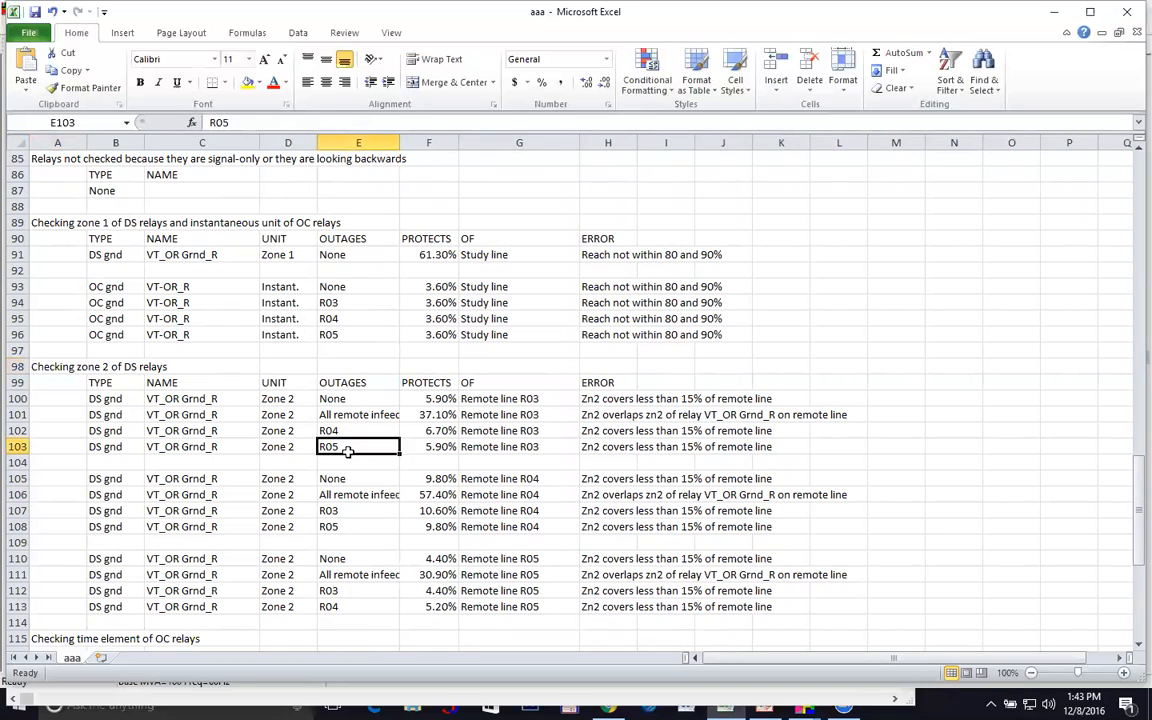
pyautogui.click(347, 431)
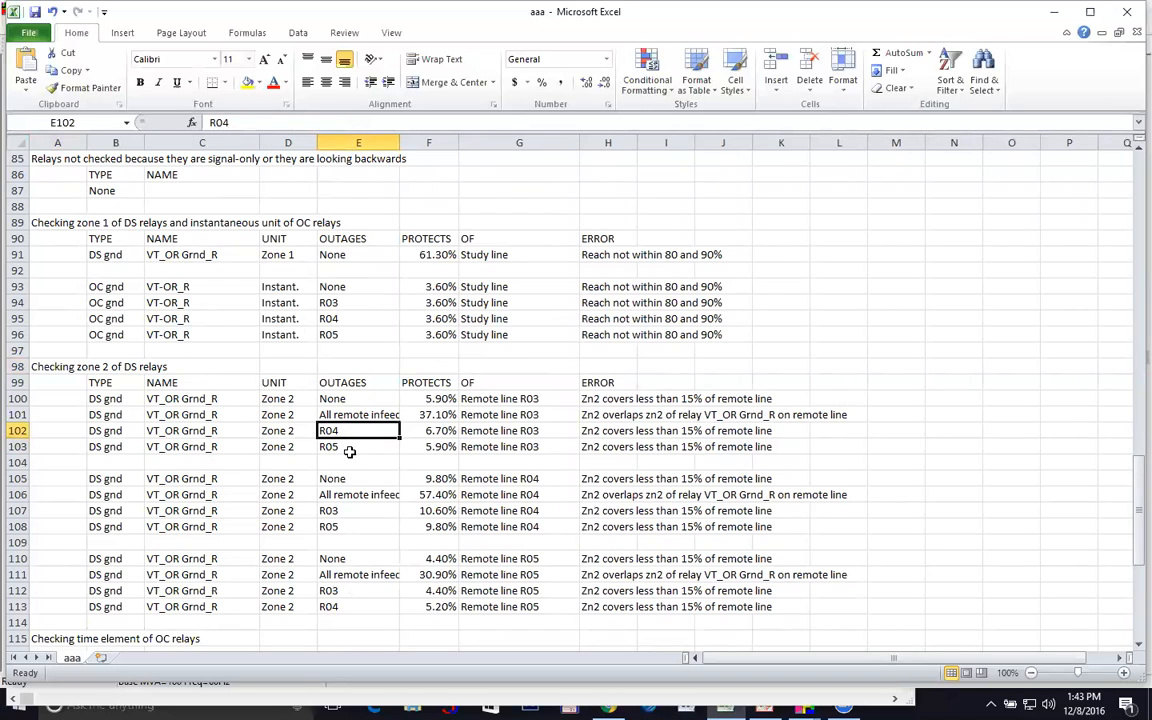
pyautogui.click(450, 400)
pyautogui.click(452, 447)
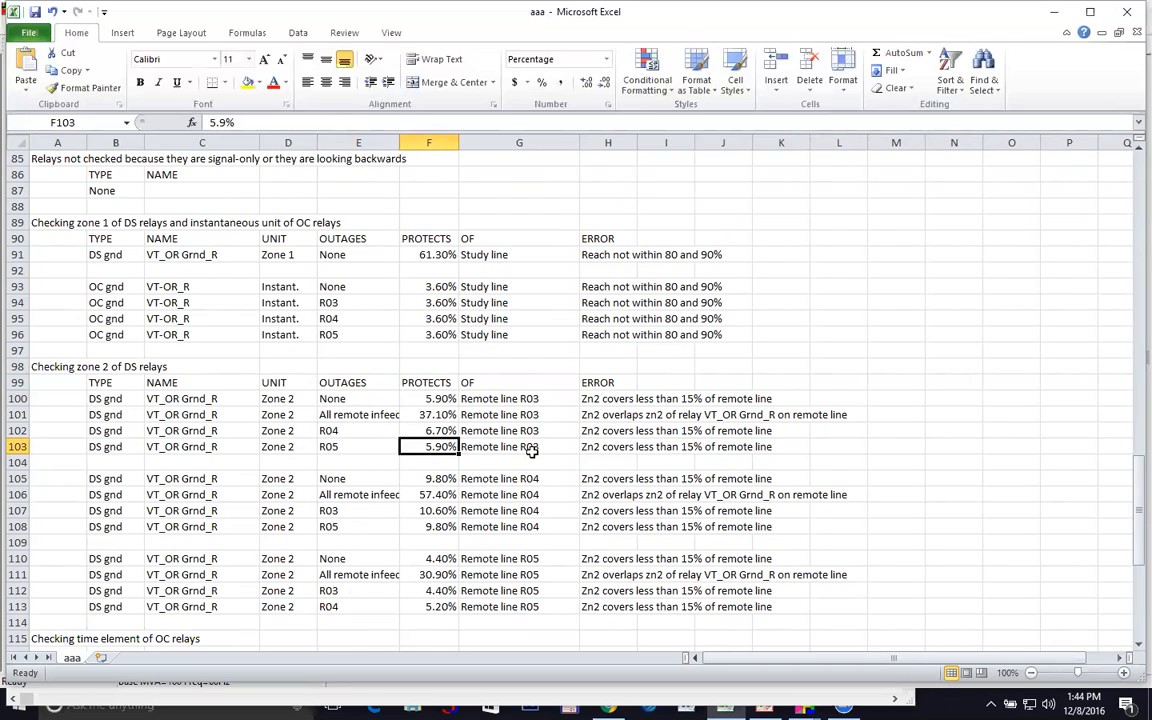
# Check the remote line R04 and R05 zone 2 entries, then scroll to the time-element checks
pyautogui.click(482, 479)
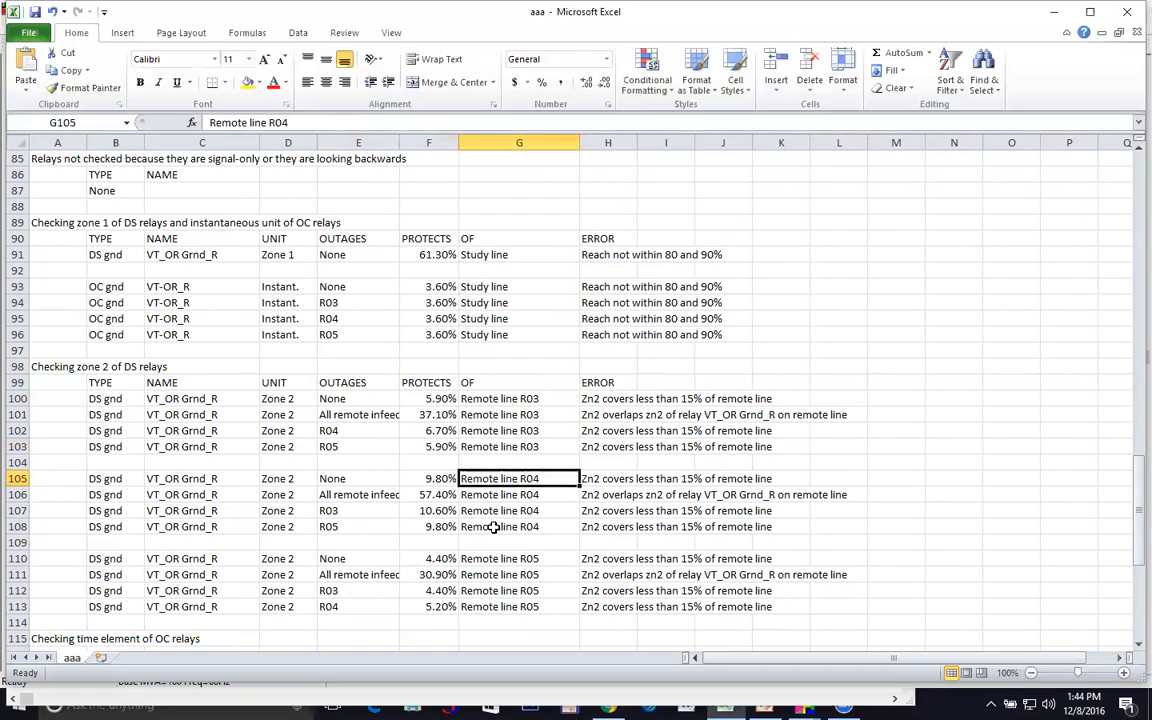
pyautogui.click(493, 527)
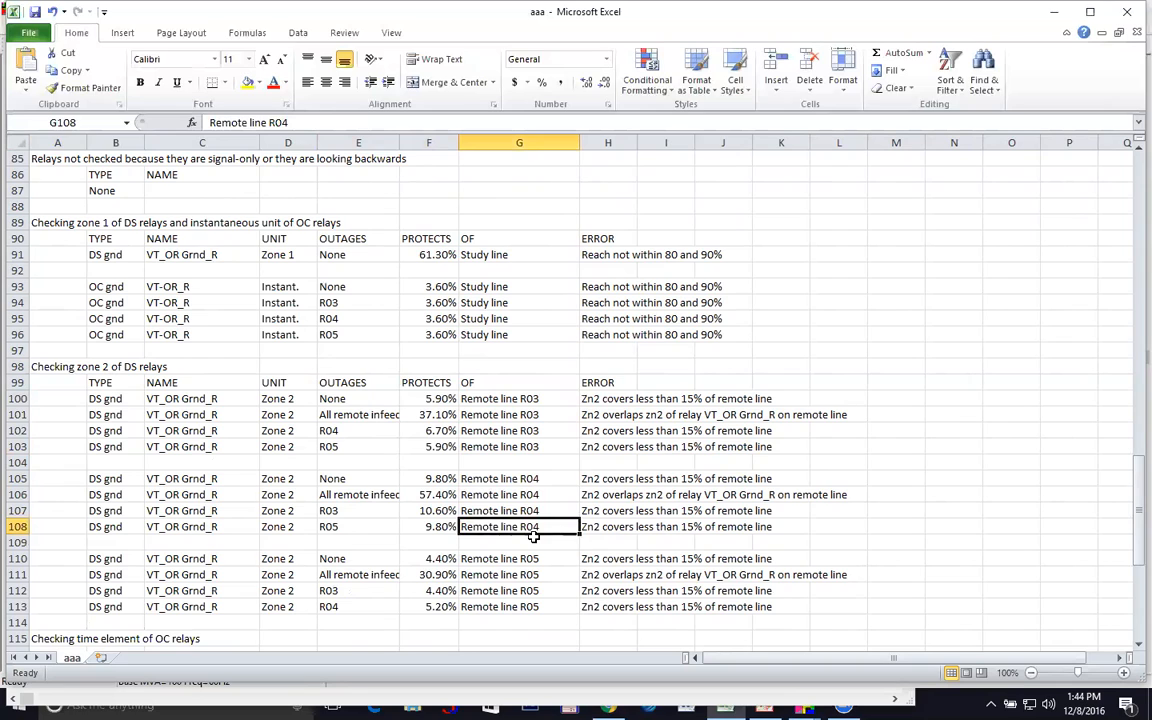
pyautogui.click(492, 558)
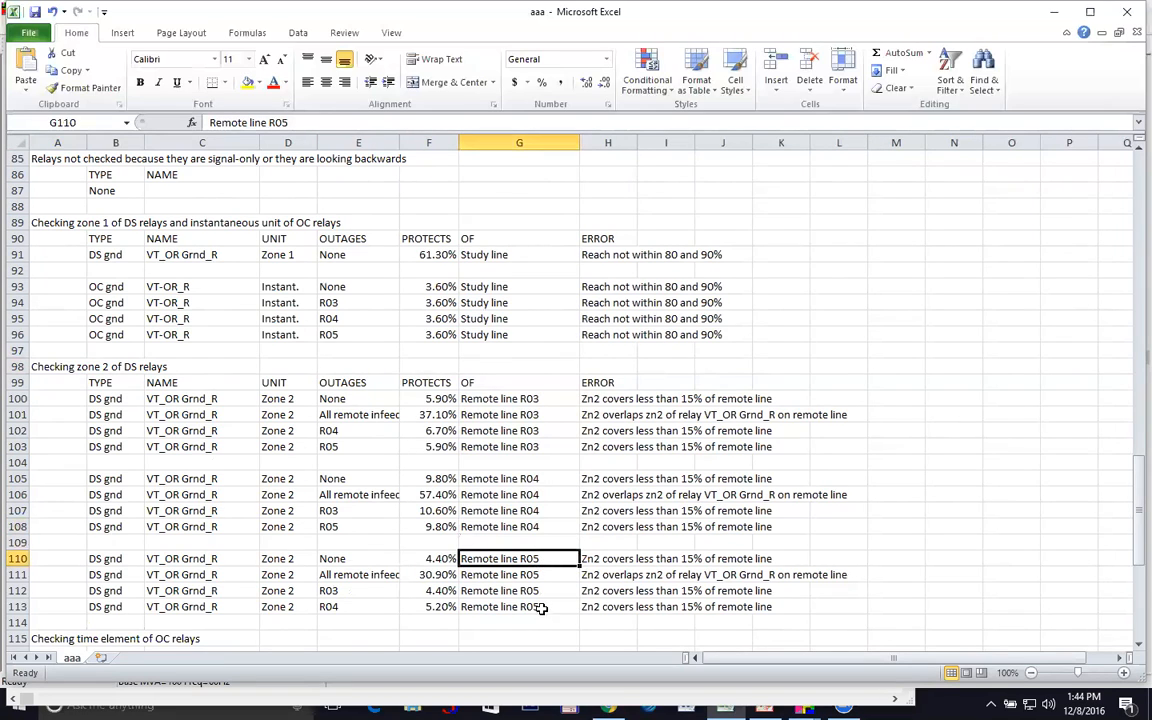
pyautogui.click(538, 607)
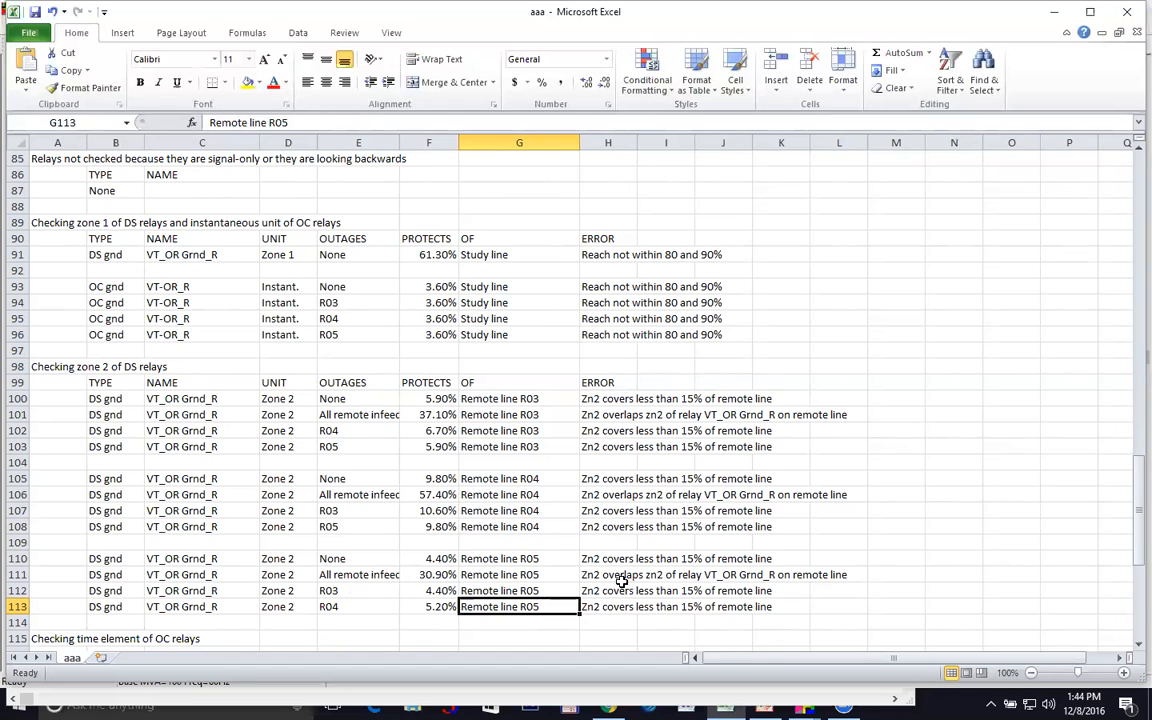
pyautogui.scroll(-5, 621, 580)
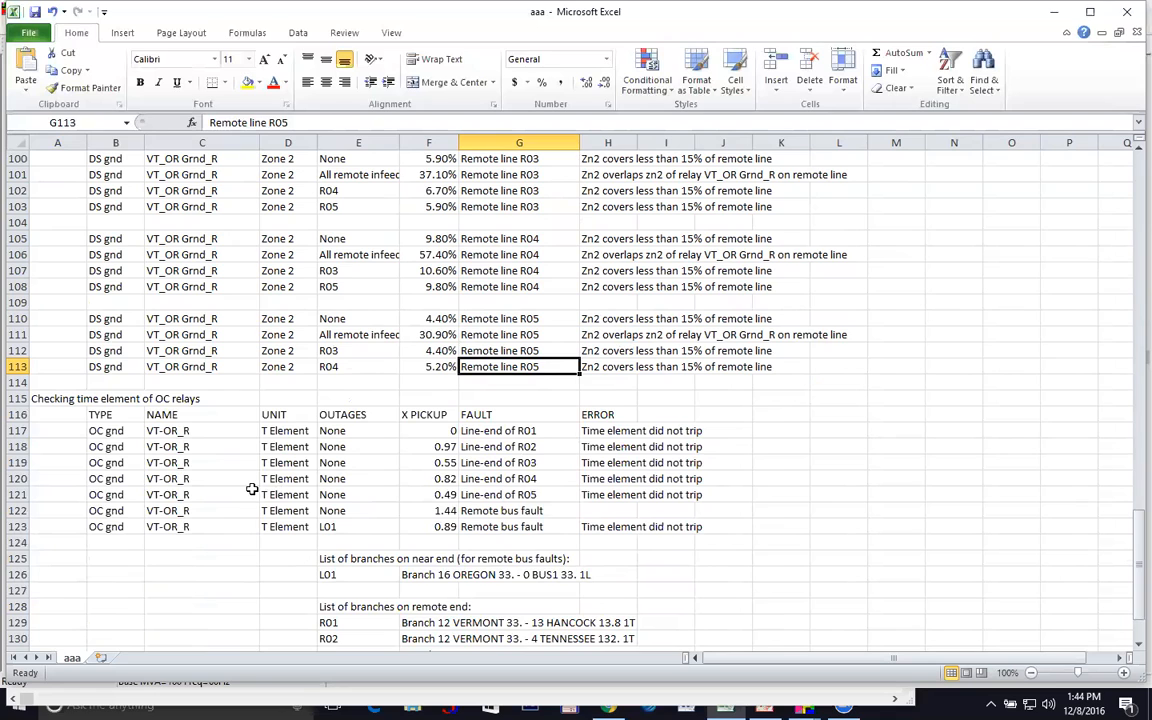
pyautogui.scroll(-2, 421, 457)
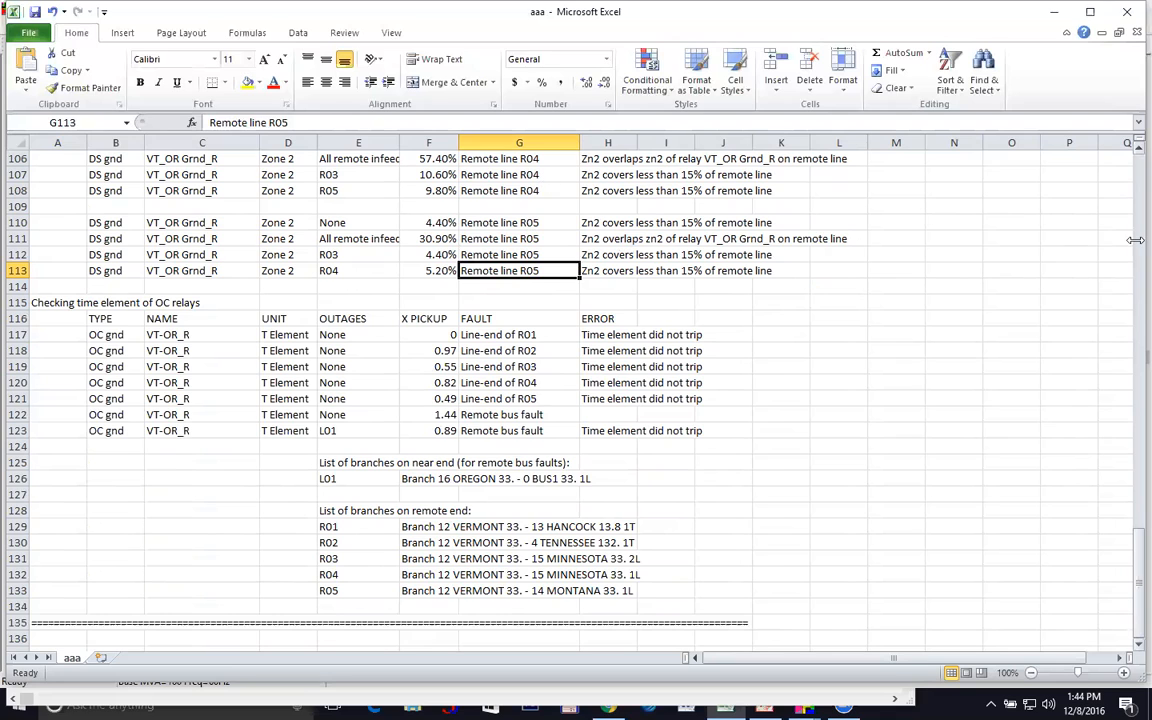
pyautogui.click(1138, 149)
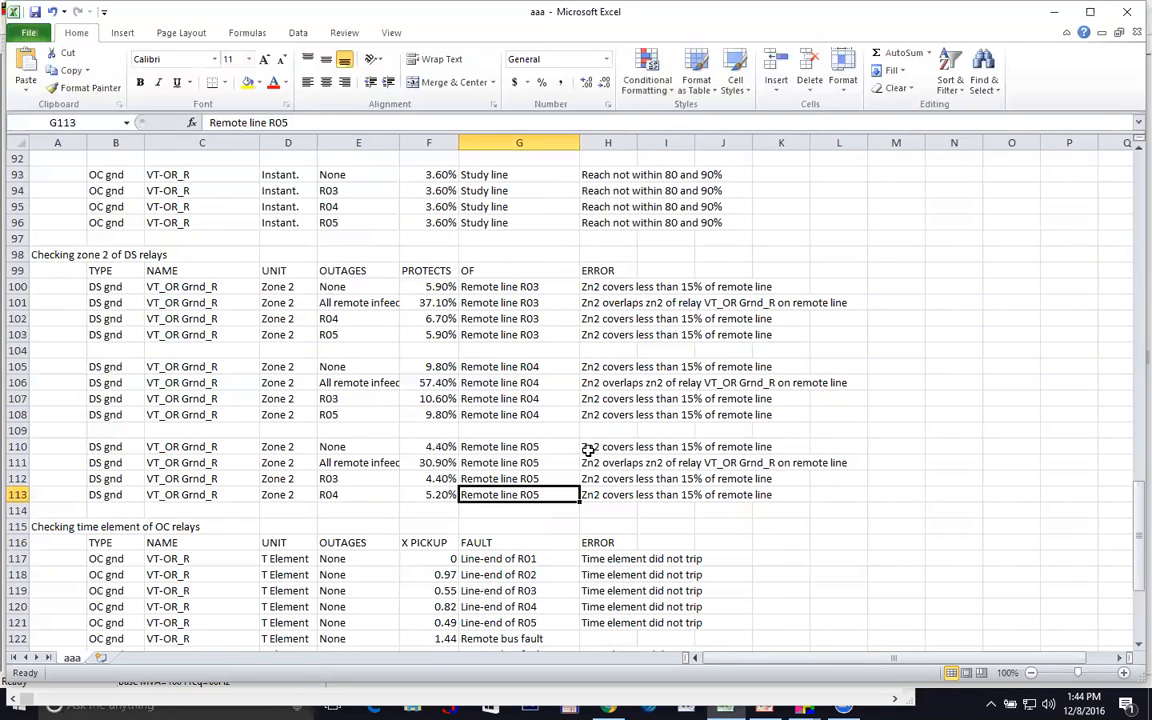
pyautogui.click(484, 290)
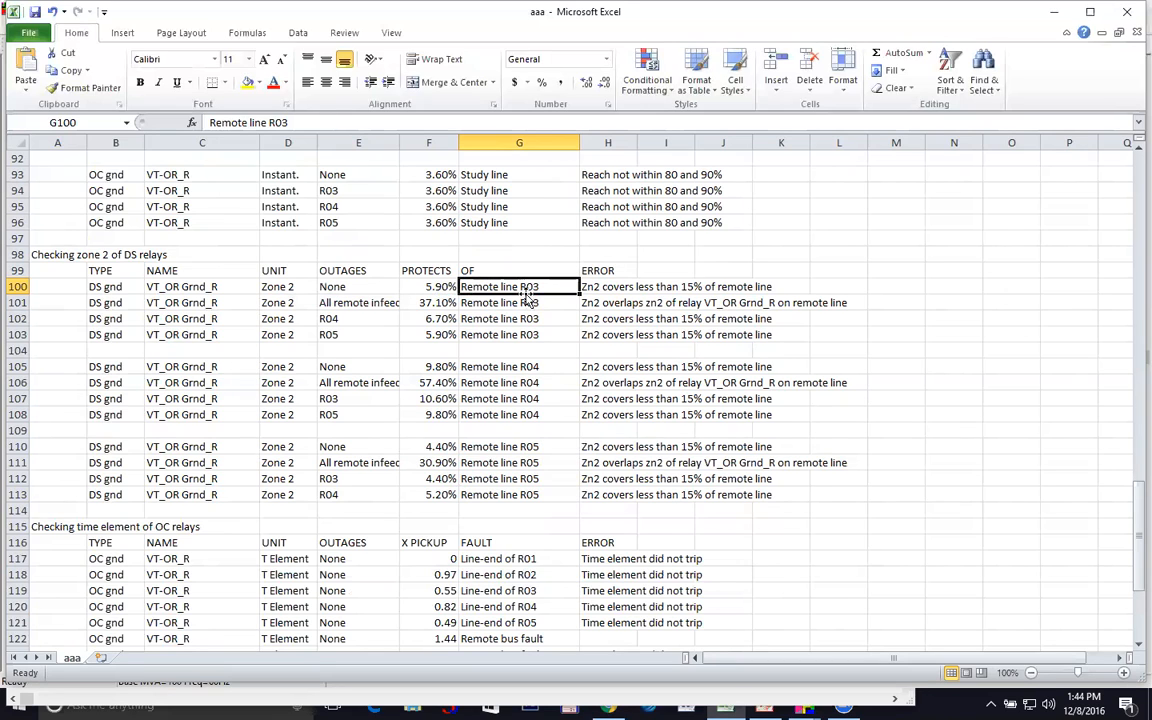
pyautogui.click(592, 287)
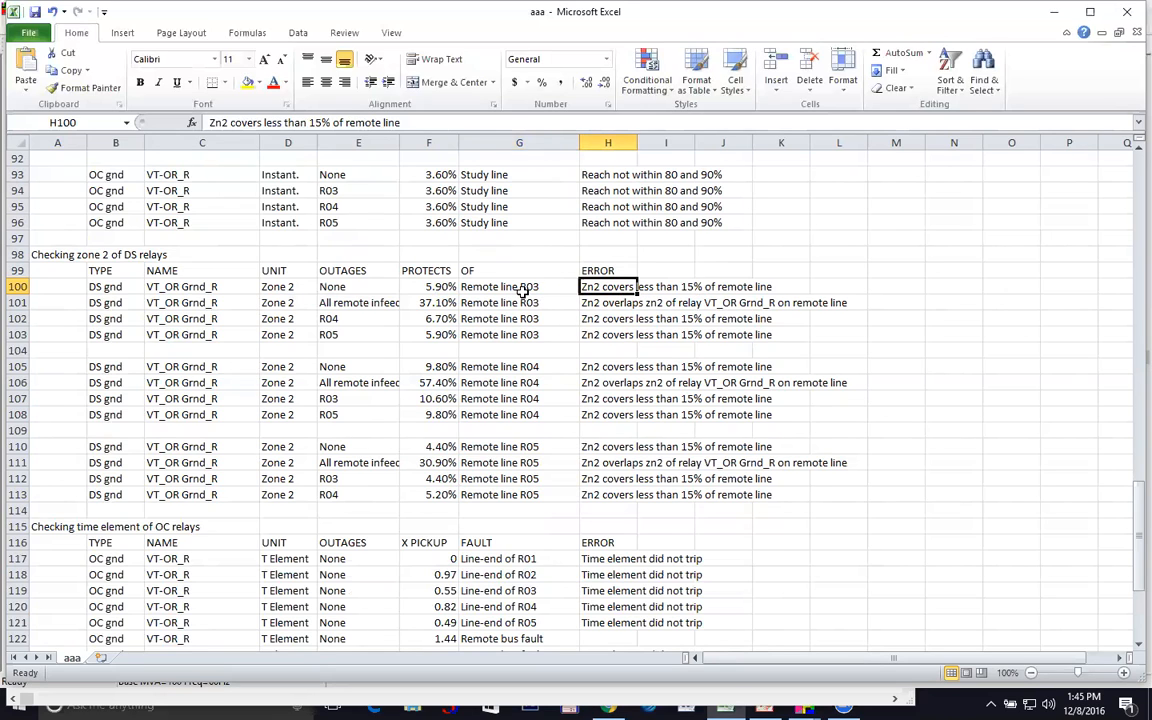
pyautogui.click(437, 305)
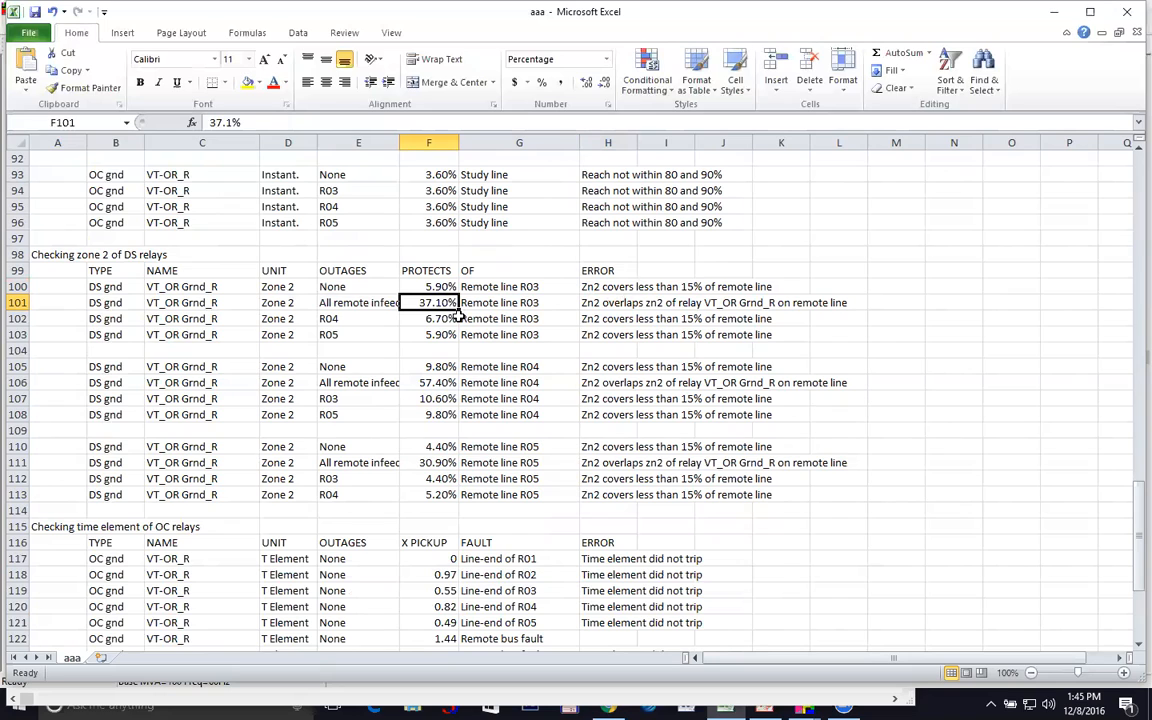
pyautogui.click(449, 324)
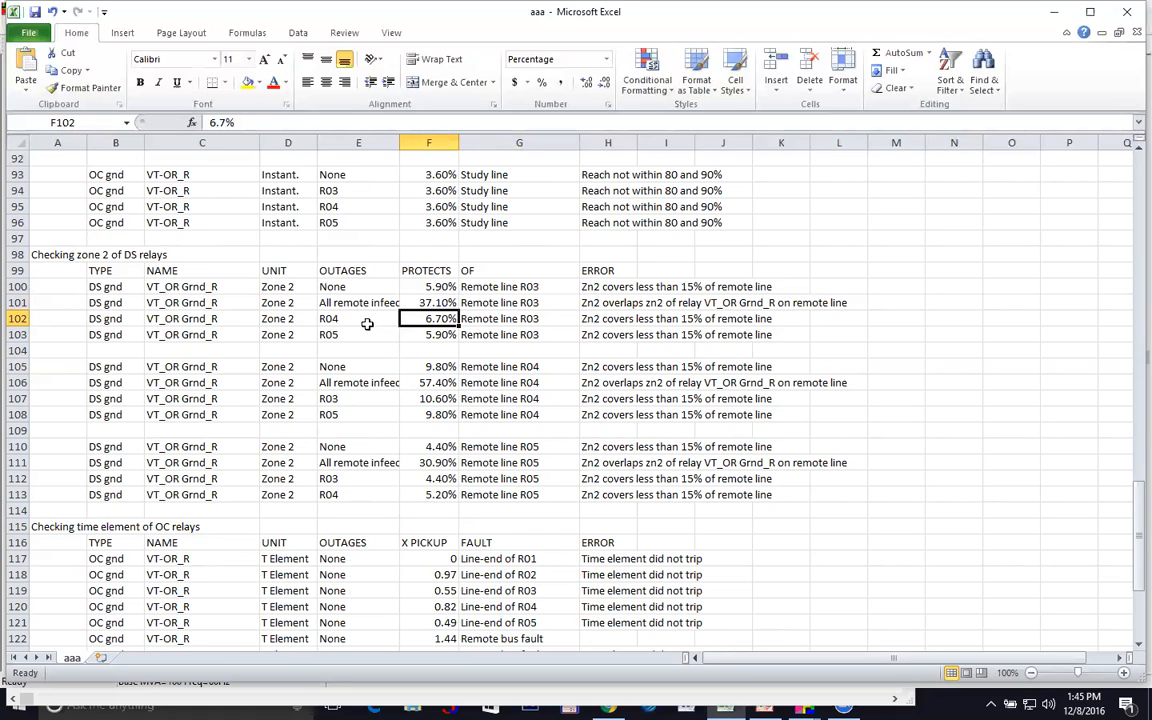
pyautogui.click(450, 332)
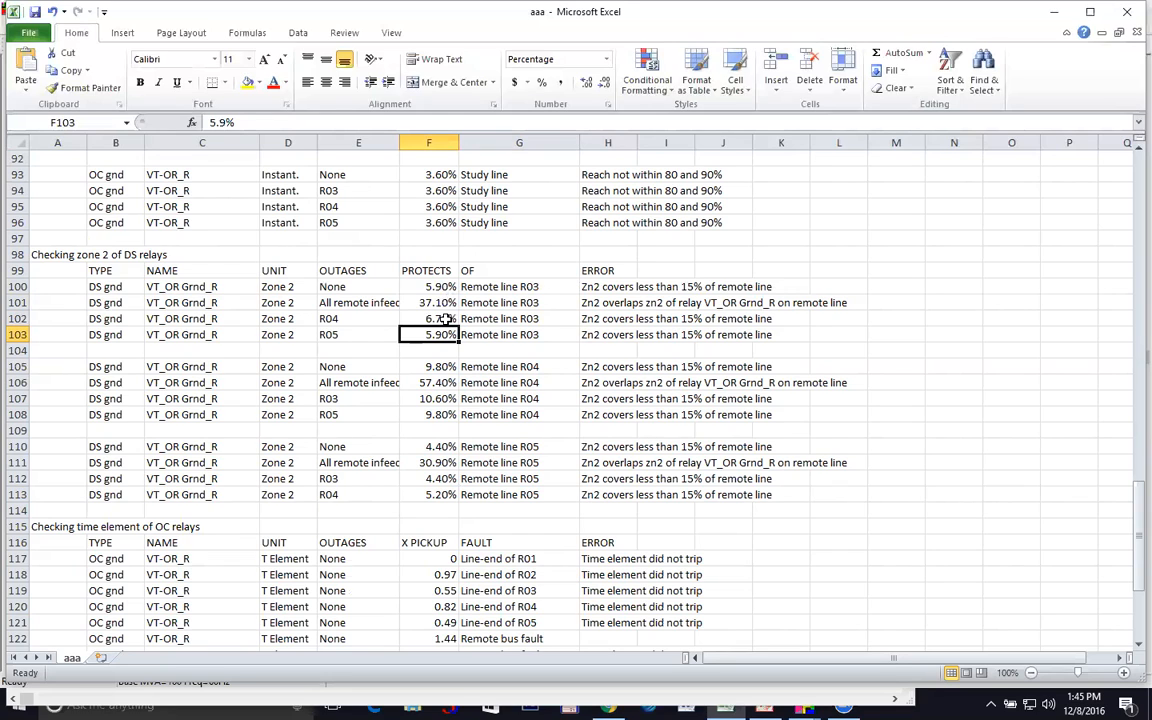
pyautogui.click(444, 318)
pyautogui.click(445, 334)
pyautogui.scroll(-3, 479, 387)
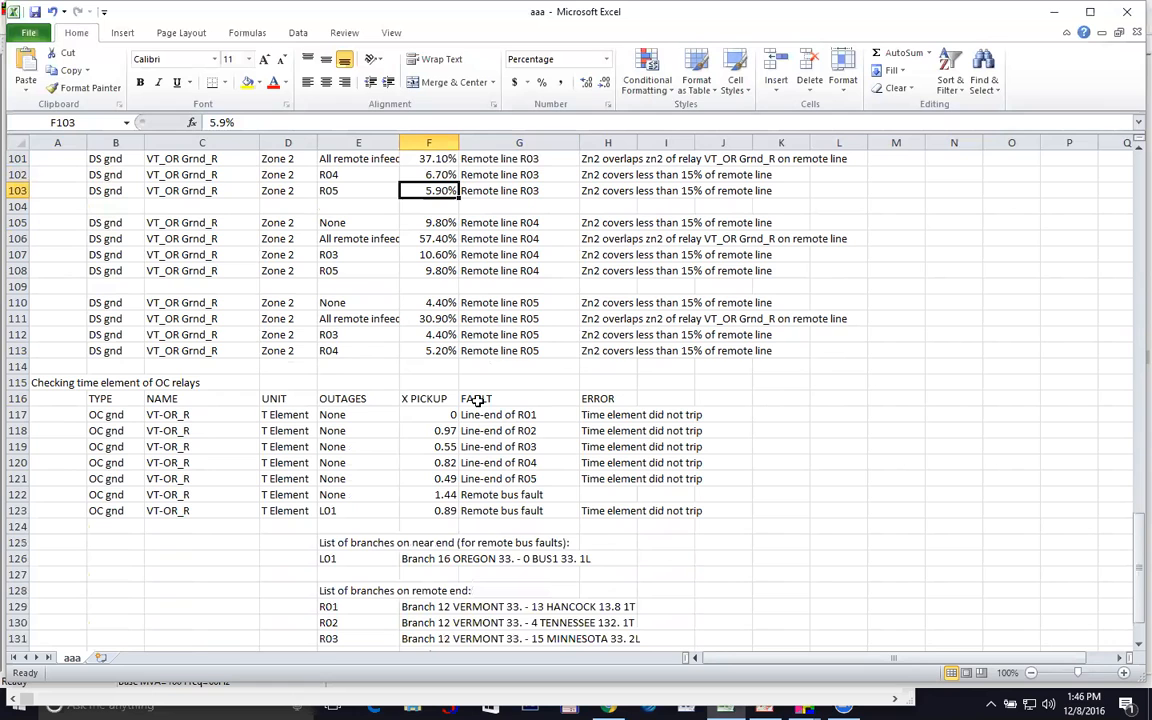
pyautogui.scroll(-2, 479, 403)
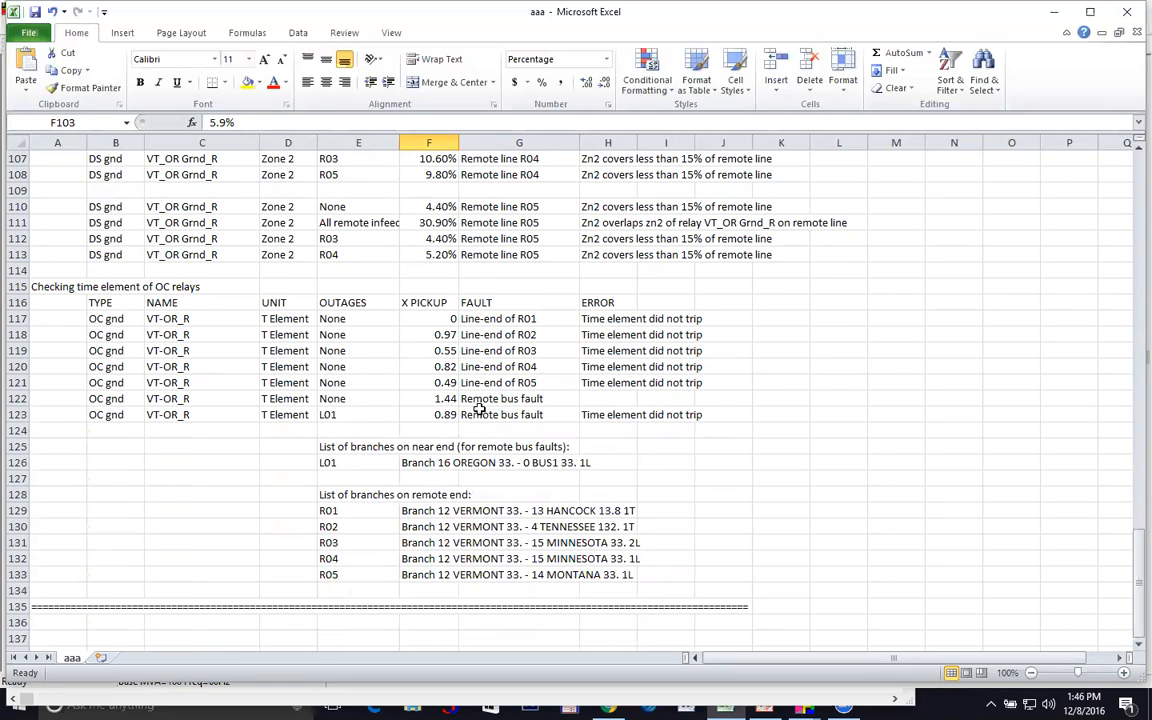
pyautogui.scroll(5, 479, 410)
pyautogui.moveTo(838, 238); pyautogui.dragTo(1010, 206)
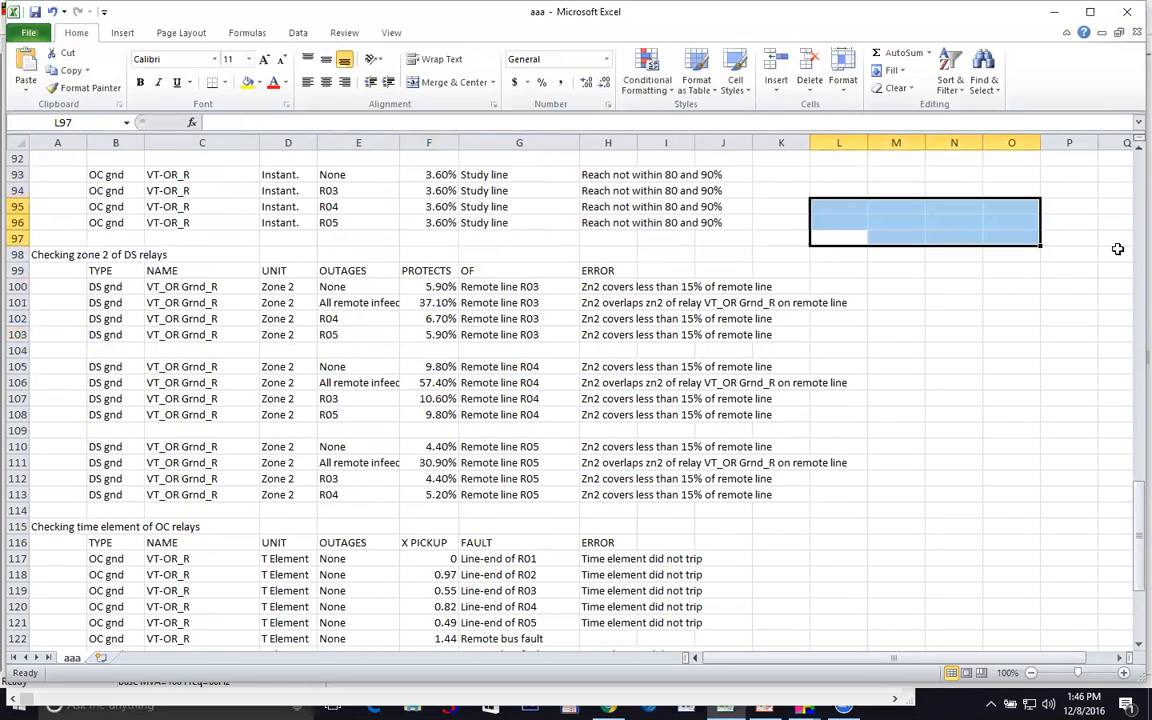
# Close the aaa report choosing Don't Save, then right-click the relay beside the VERMONT bus
pyautogui.click(1127, 14)
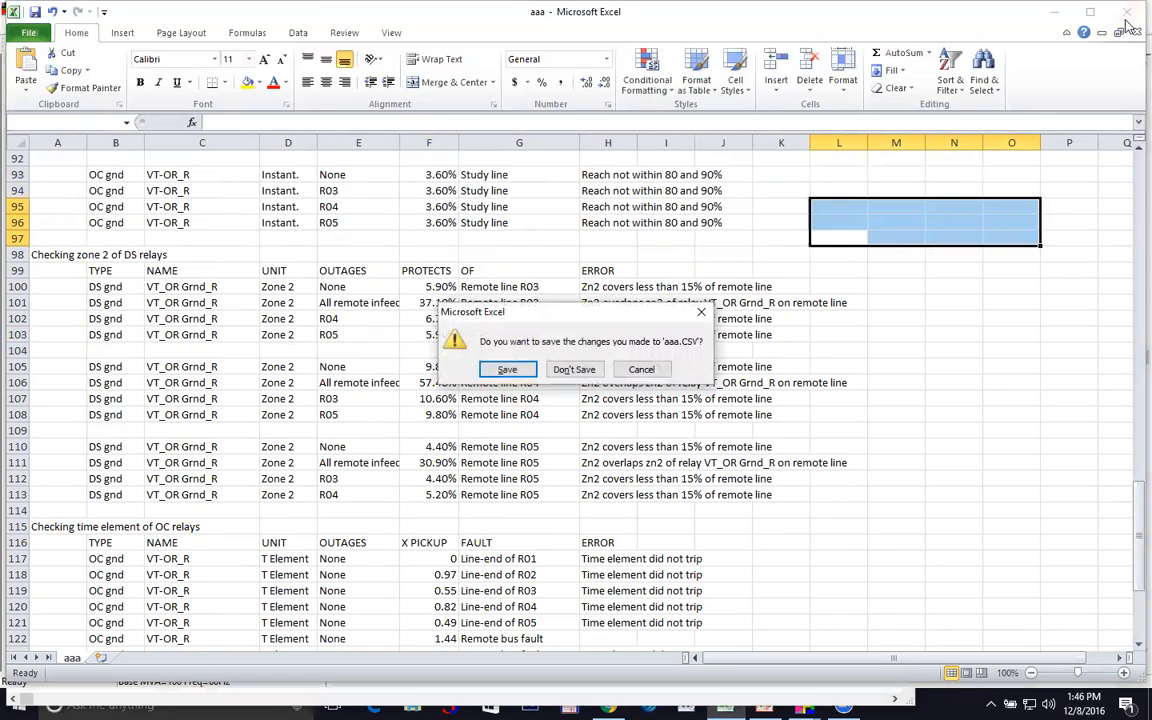
pyautogui.click(574, 369)
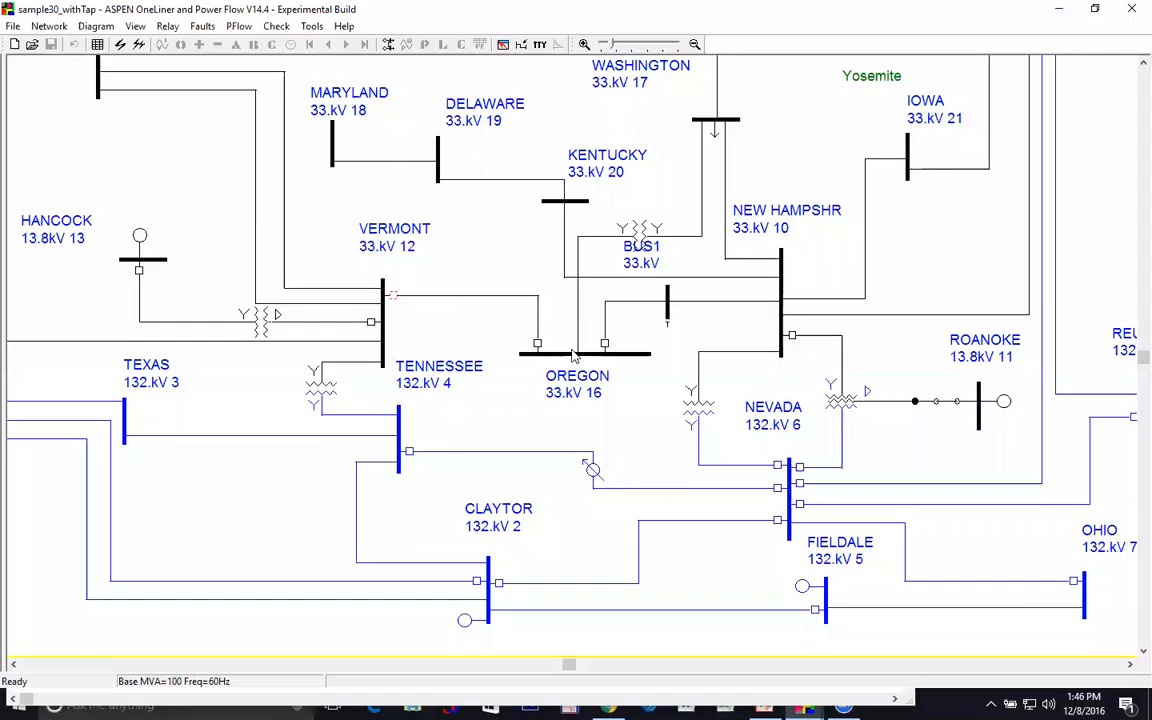
pyautogui.rightClick(394, 300)
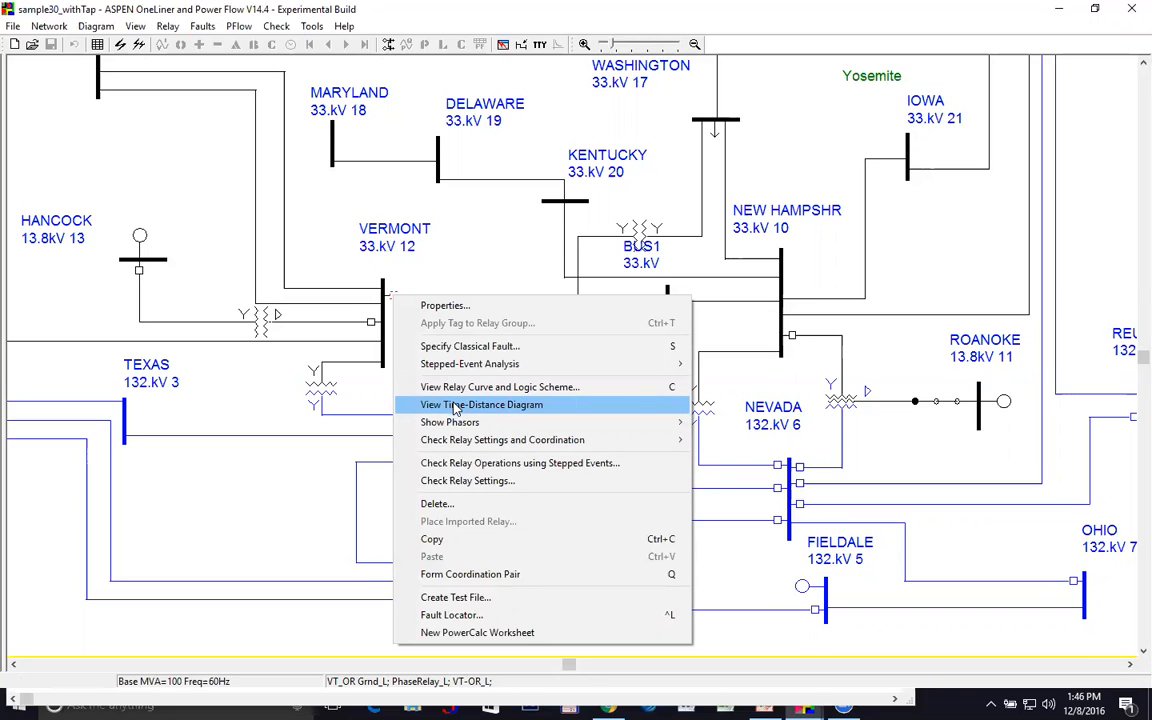
# Start a stepped-events relay operation check with both OC phase and DS phase relays included
pyautogui.click(465, 466)
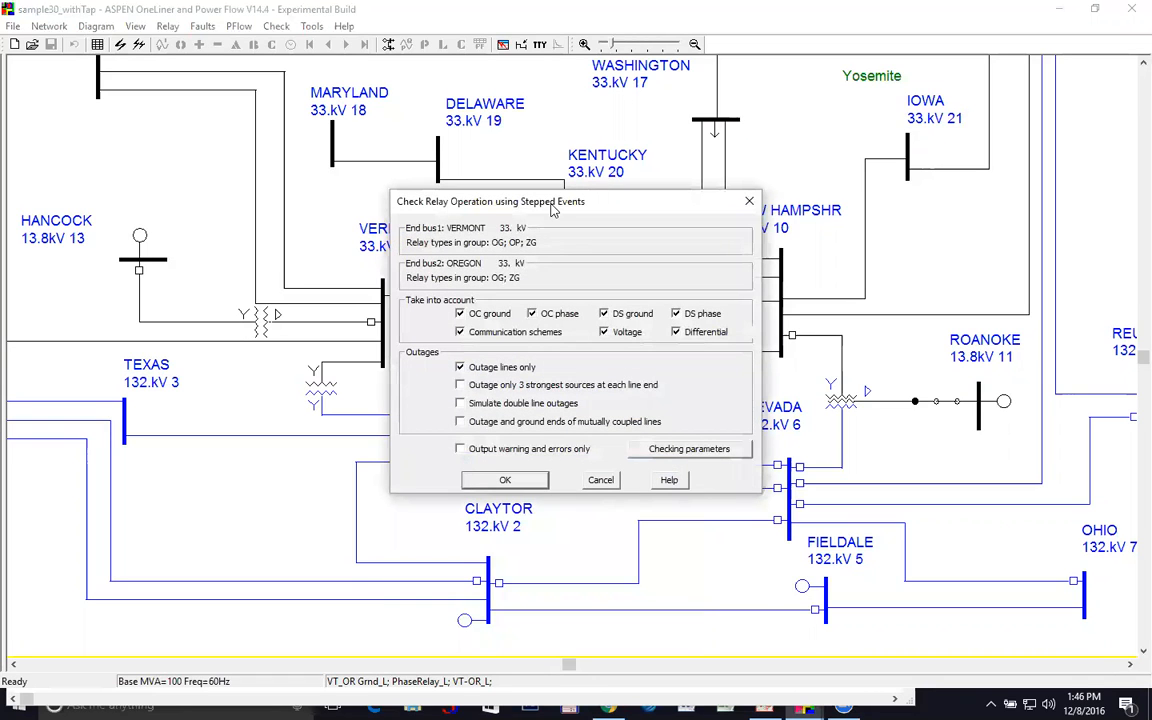
pyautogui.moveTo(551, 207); pyautogui.dragTo(720, 129)
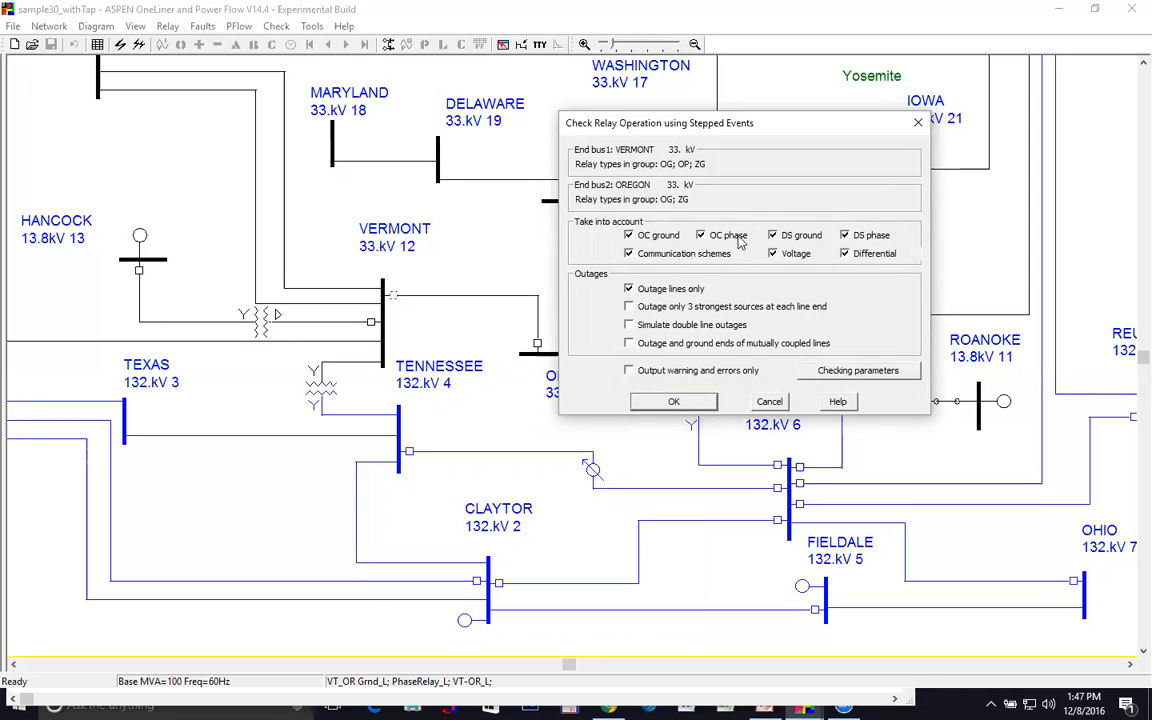
pyautogui.click(703, 238)
pyautogui.click(700, 236)
pyautogui.click(844, 235)
# Run the stepped-event check, overwrite bbb.CSV in C:\0tmp, and open the report in Excel
pyautogui.click(706, 404)
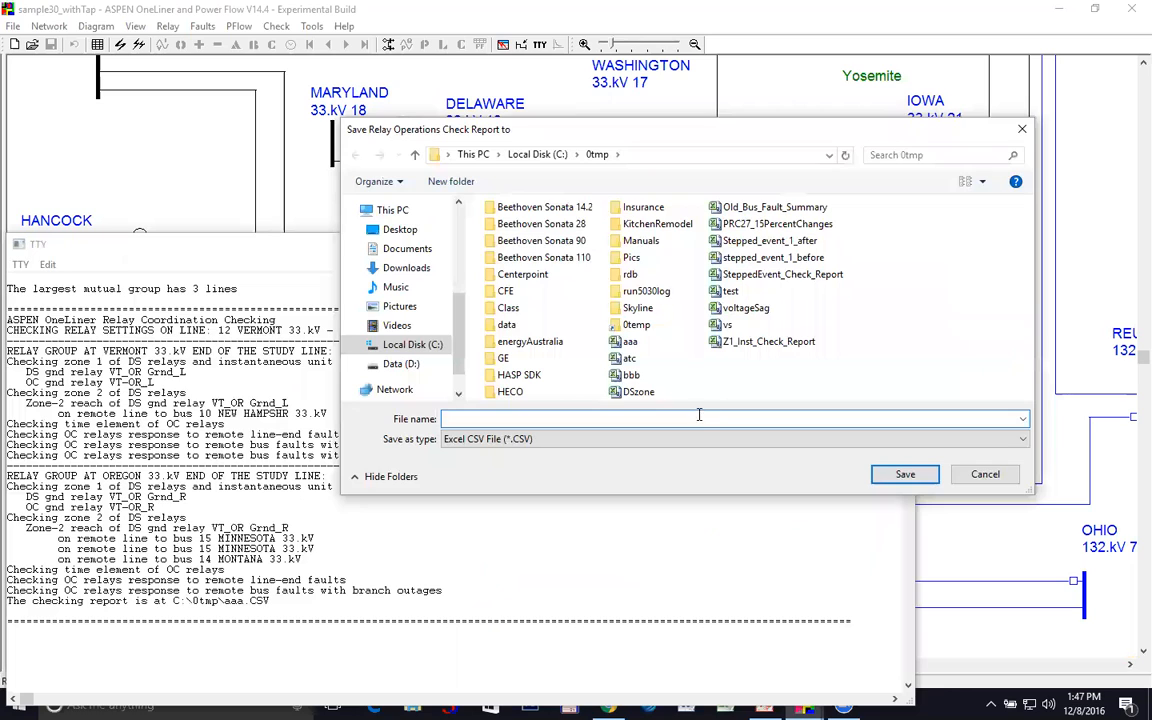
pyautogui.doubleClick(631, 375)
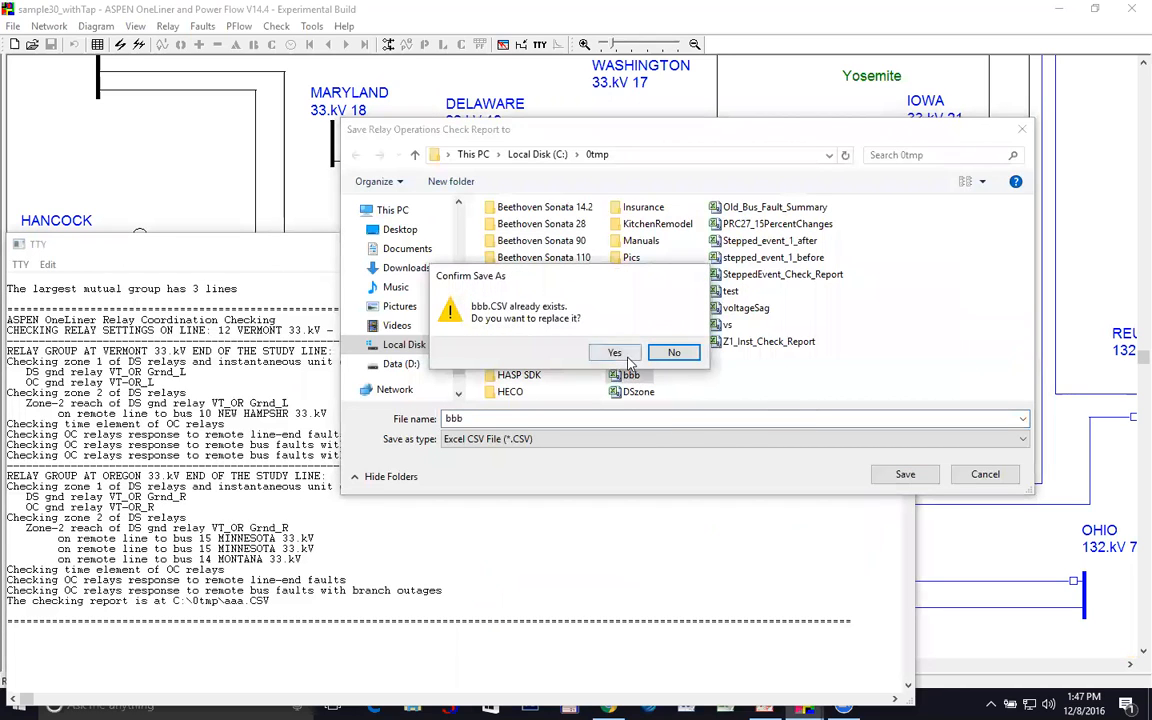
pyautogui.click(626, 359)
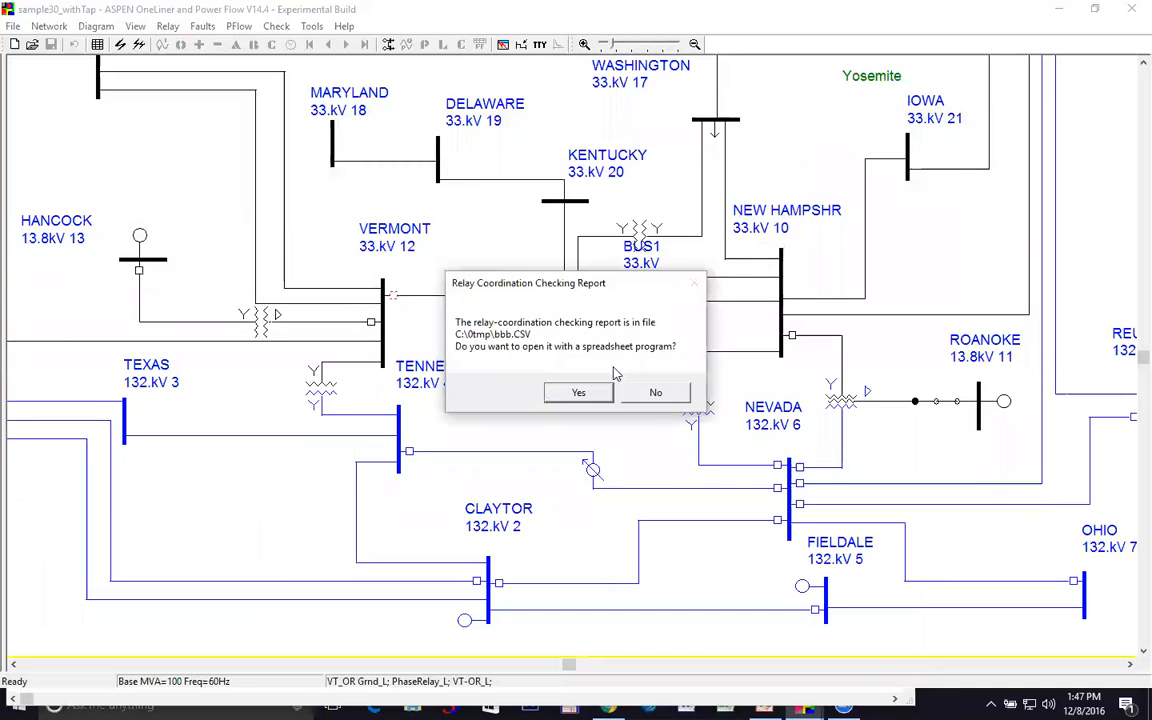
pyautogui.click(578, 392)
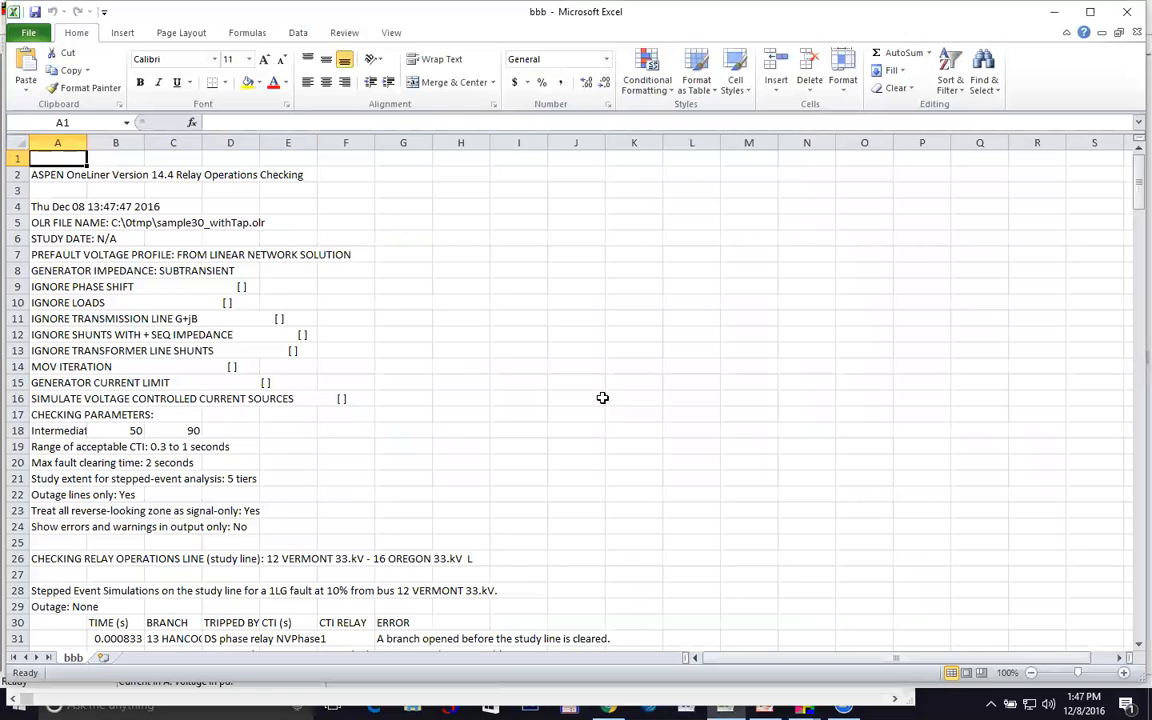
# Select the 10% fault event times B28:B35 and read A28, A29 and the CTI range in C19
pyautogui.scroll(-4, 485, 472)
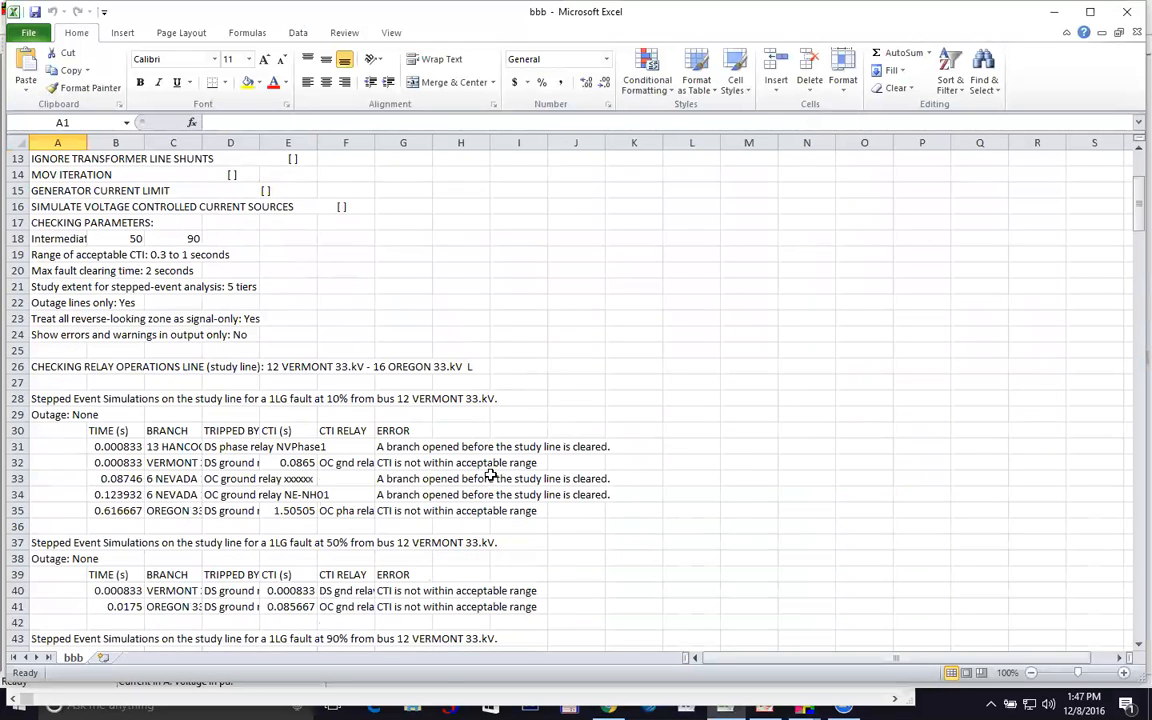
pyautogui.scroll(-2, 490, 474)
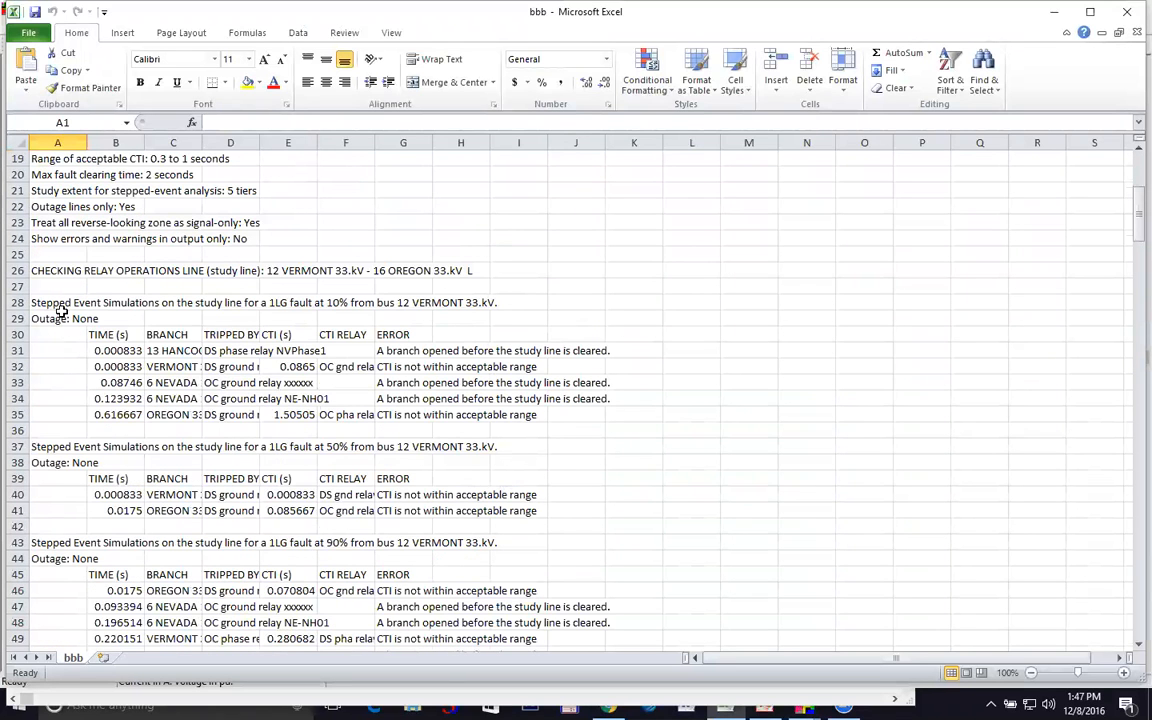
pyautogui.moveTo(87, 304); pyautogui.dragTo(98, 412)
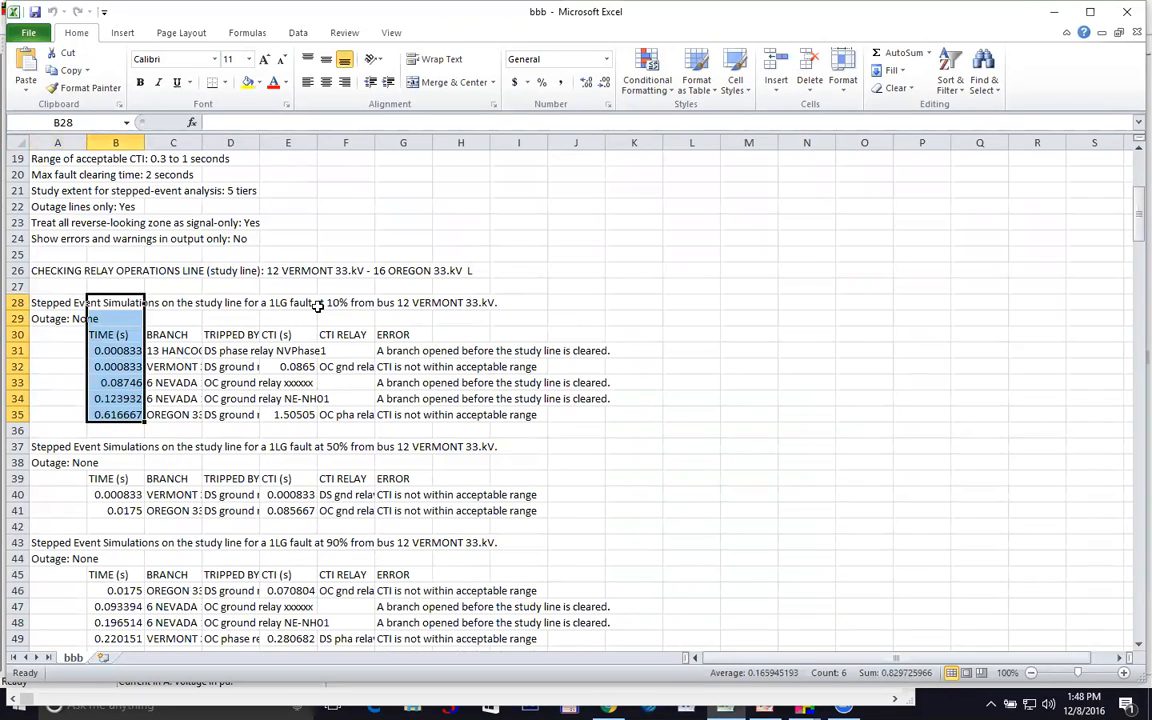
pyautogui.click(58, 306)
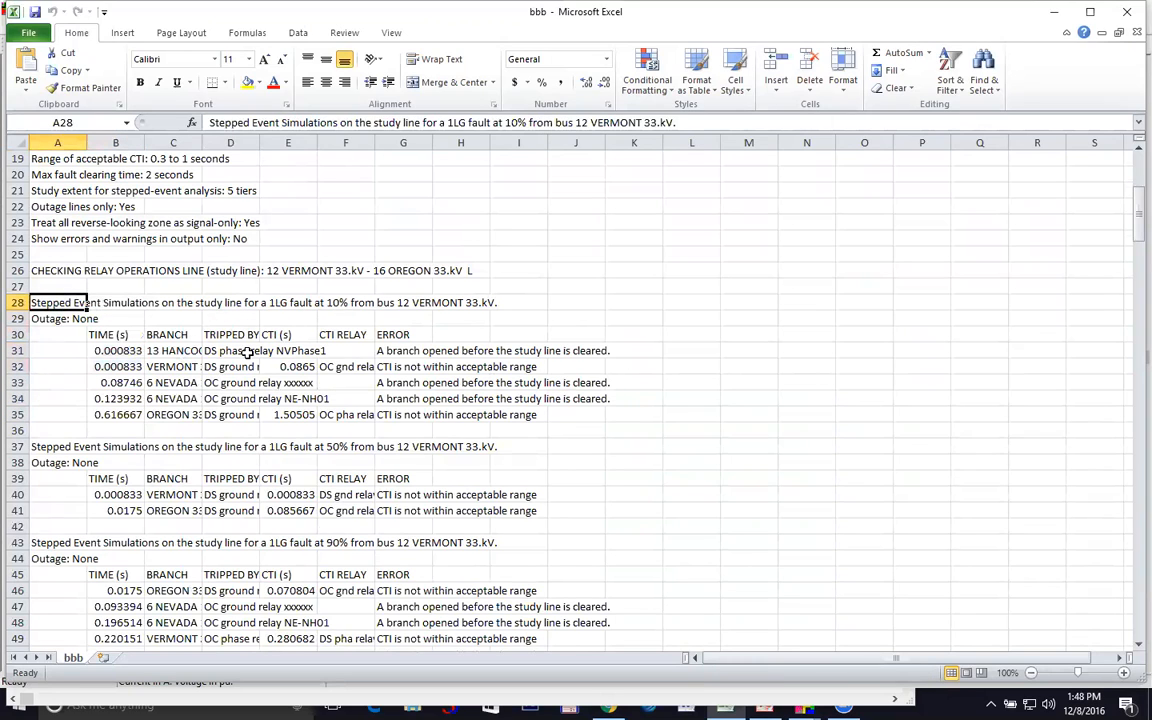
pyautogui.click(36, 319)
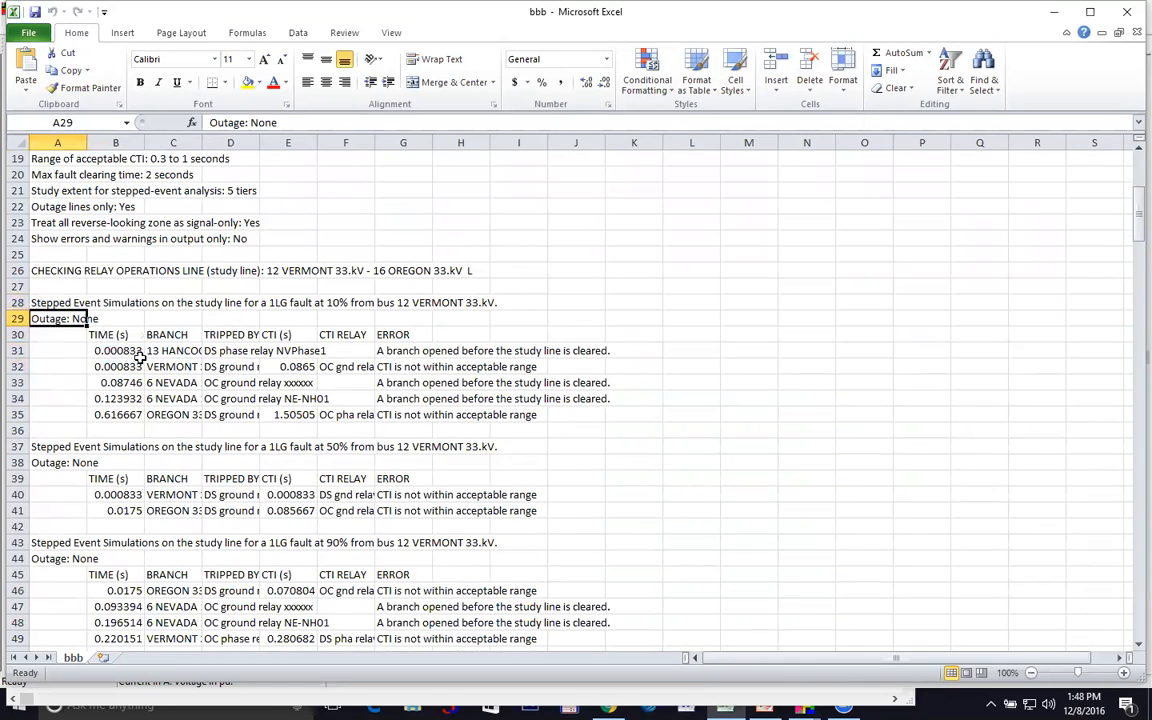
pyautogui.click(150, 158)
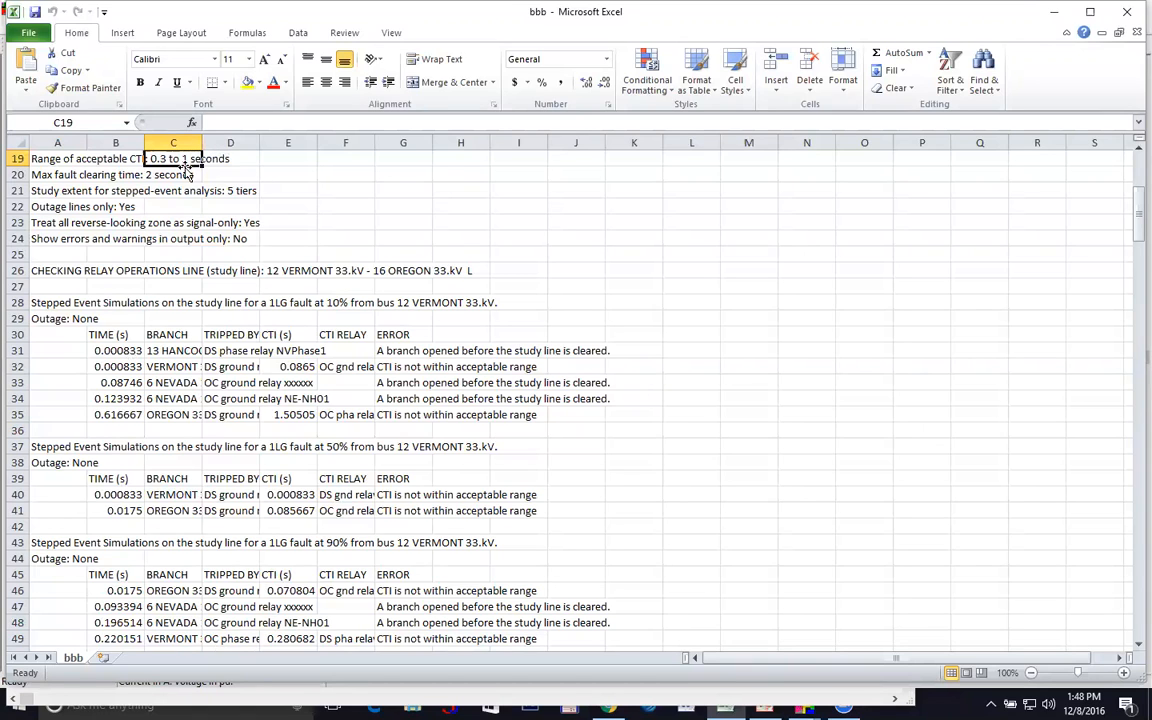
pyautogui.moveTo(259, 141); pyautogui.dragTo(392, 136)
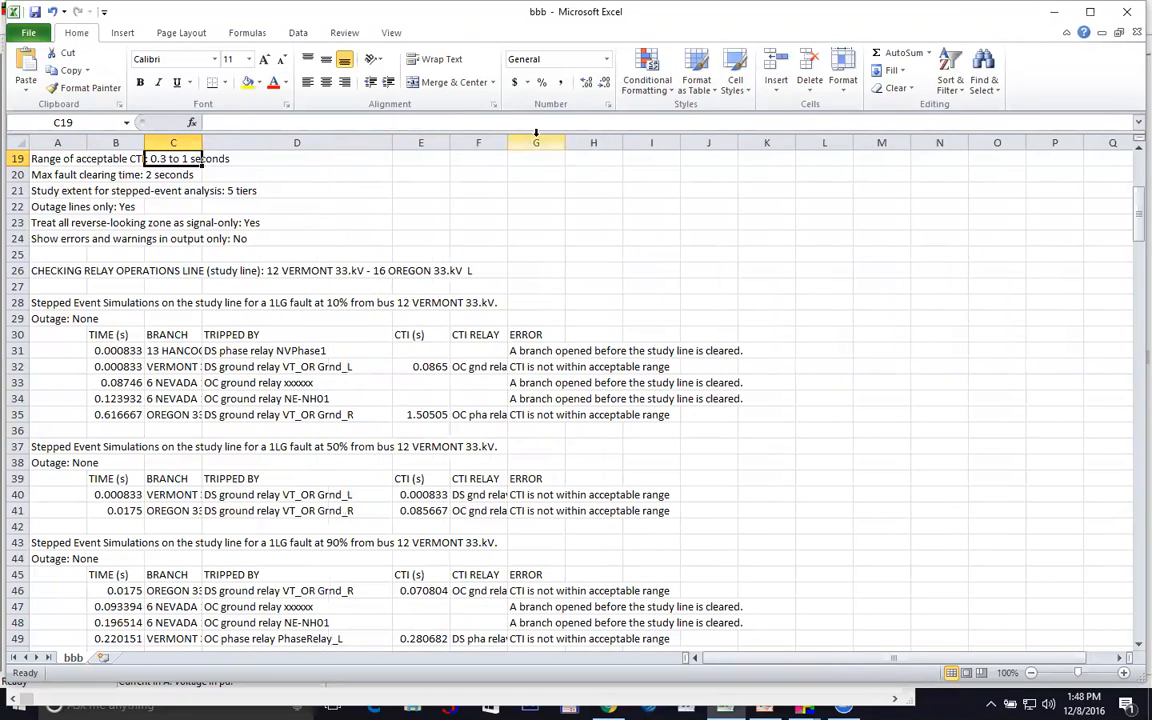
pyautogui.moveTo(505, 143); pyautogui.dragTo(680, 151)
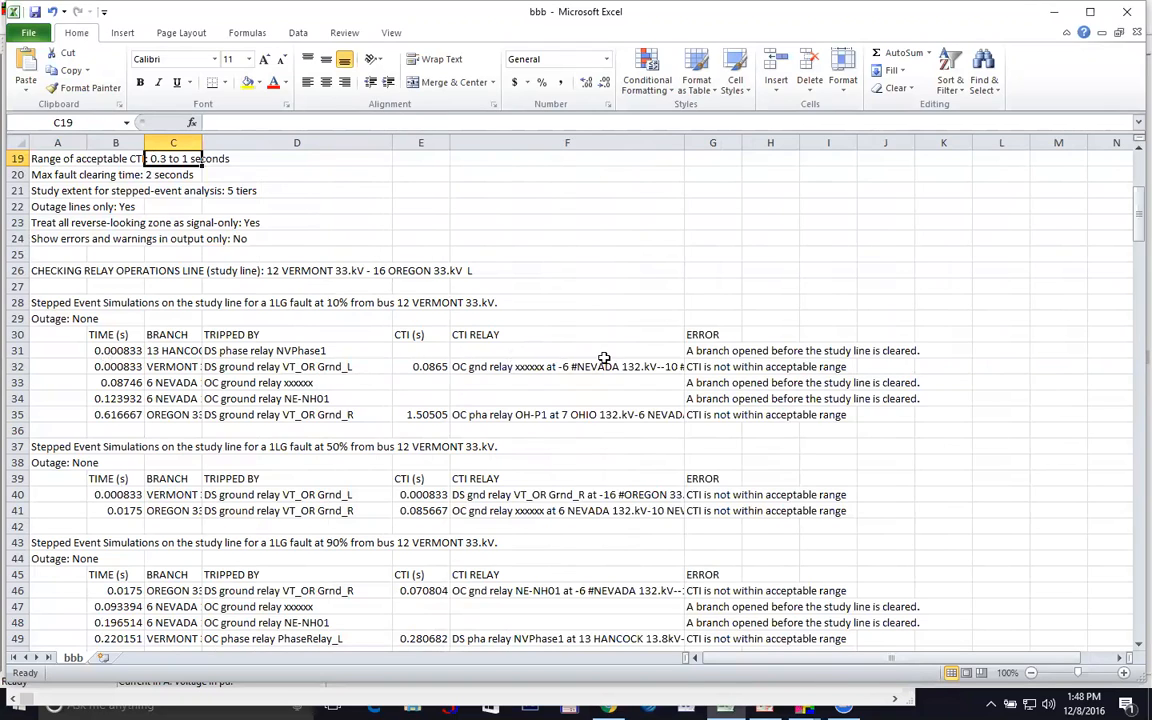
pyautogui.click(302, 354)
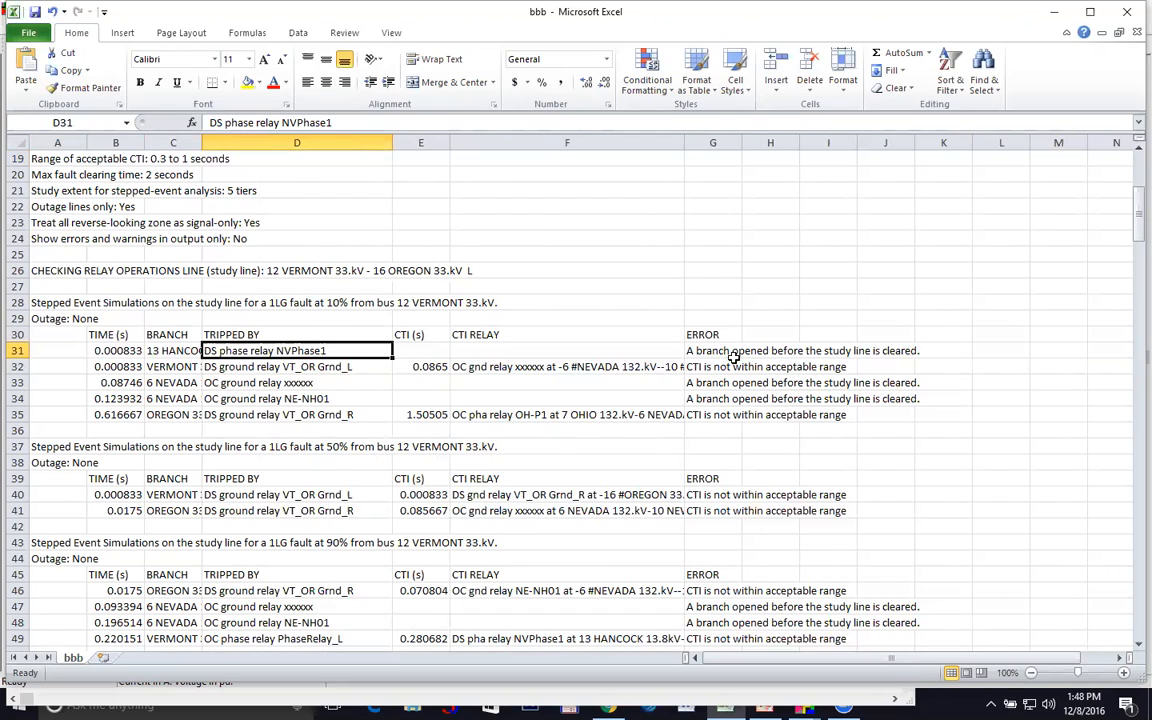
pyautogui.click(330, 370)
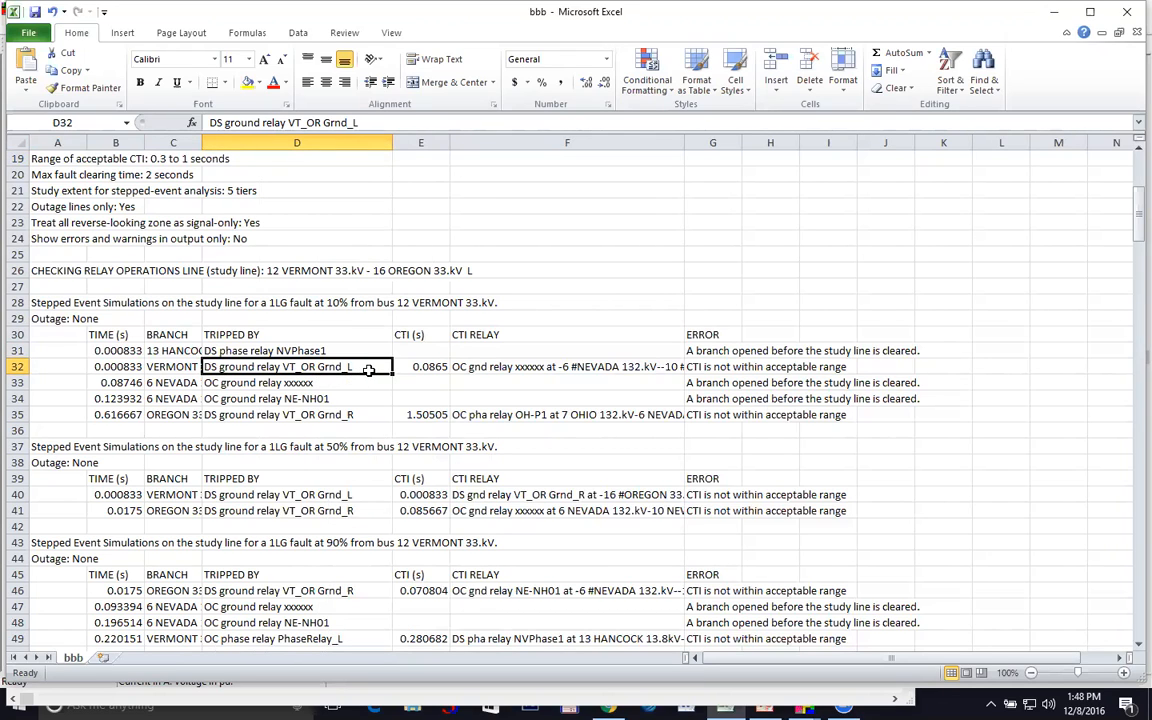
pyautogui.click(437, 368)
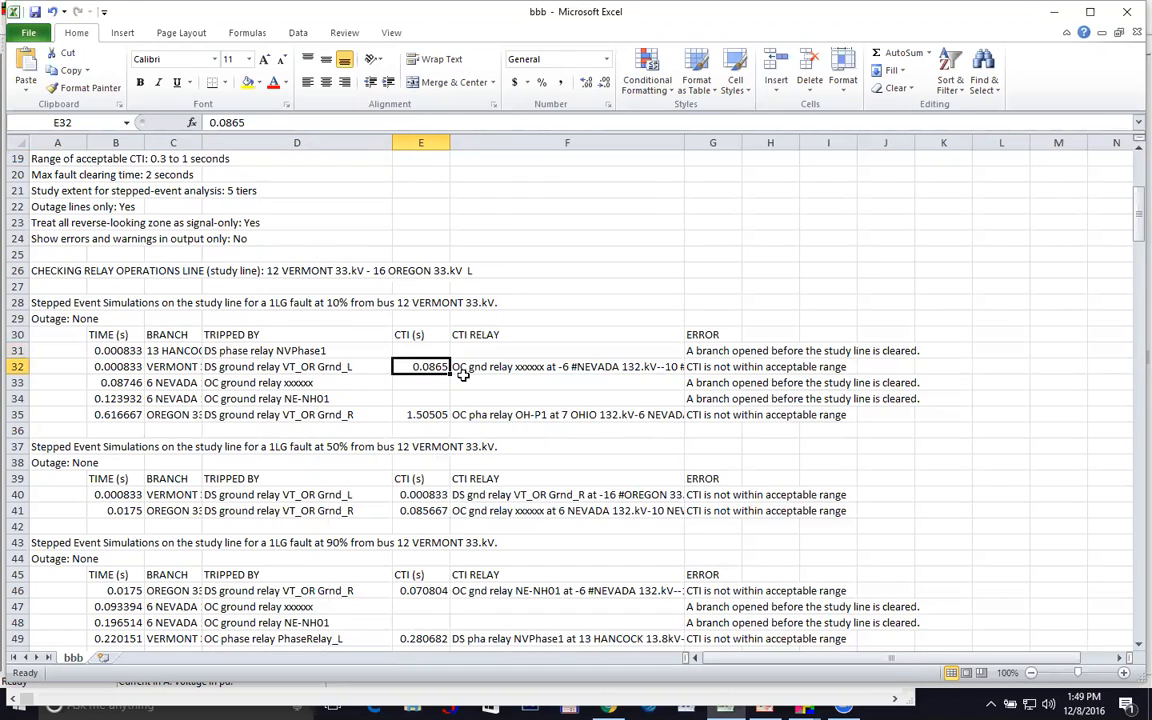
pyautogui.click(134, 384)
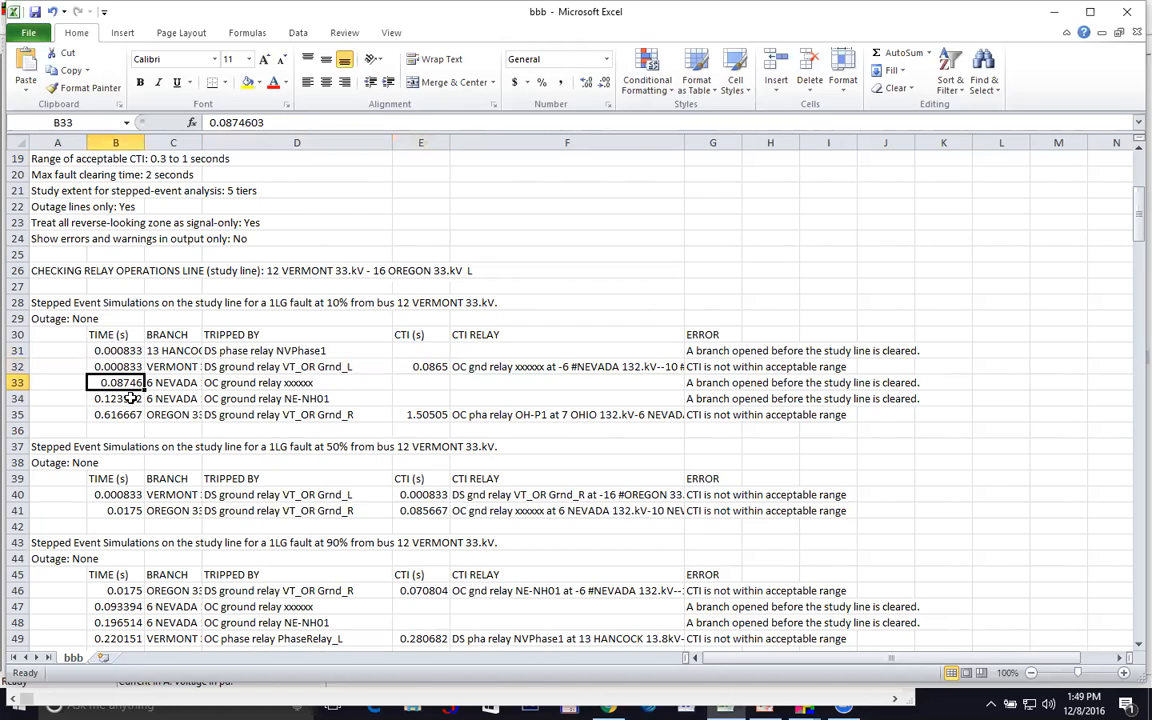
pyautogui.click(134, 400)
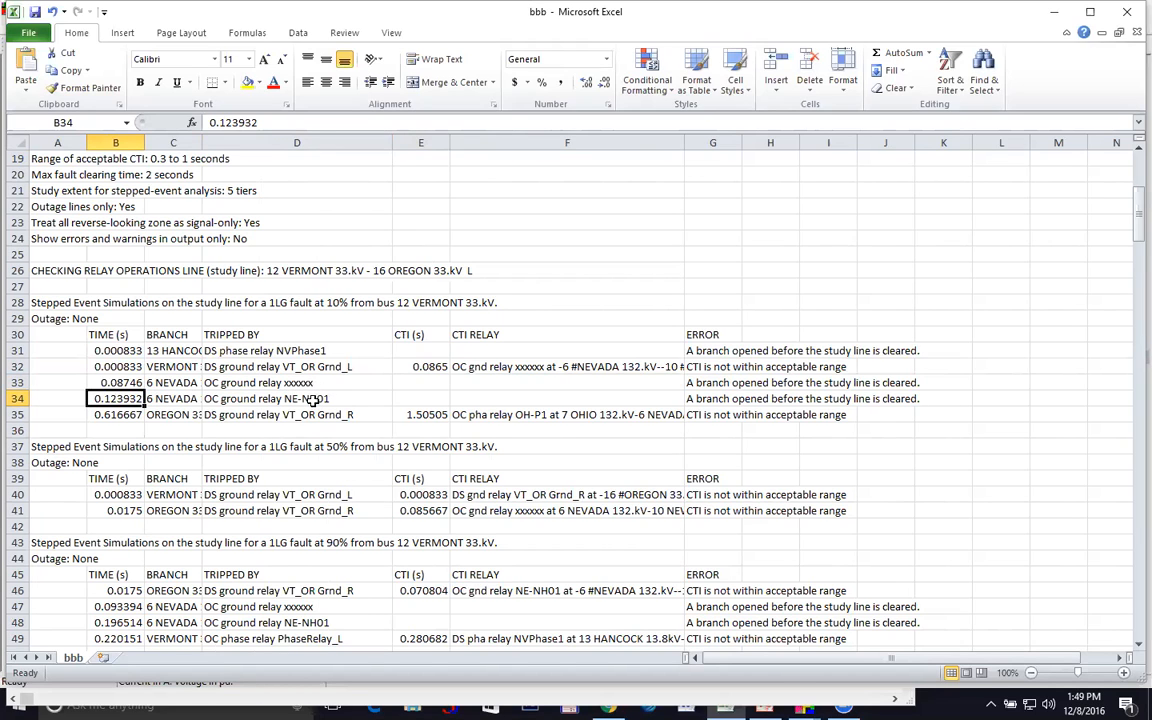
pyautogui.click(382, 413)
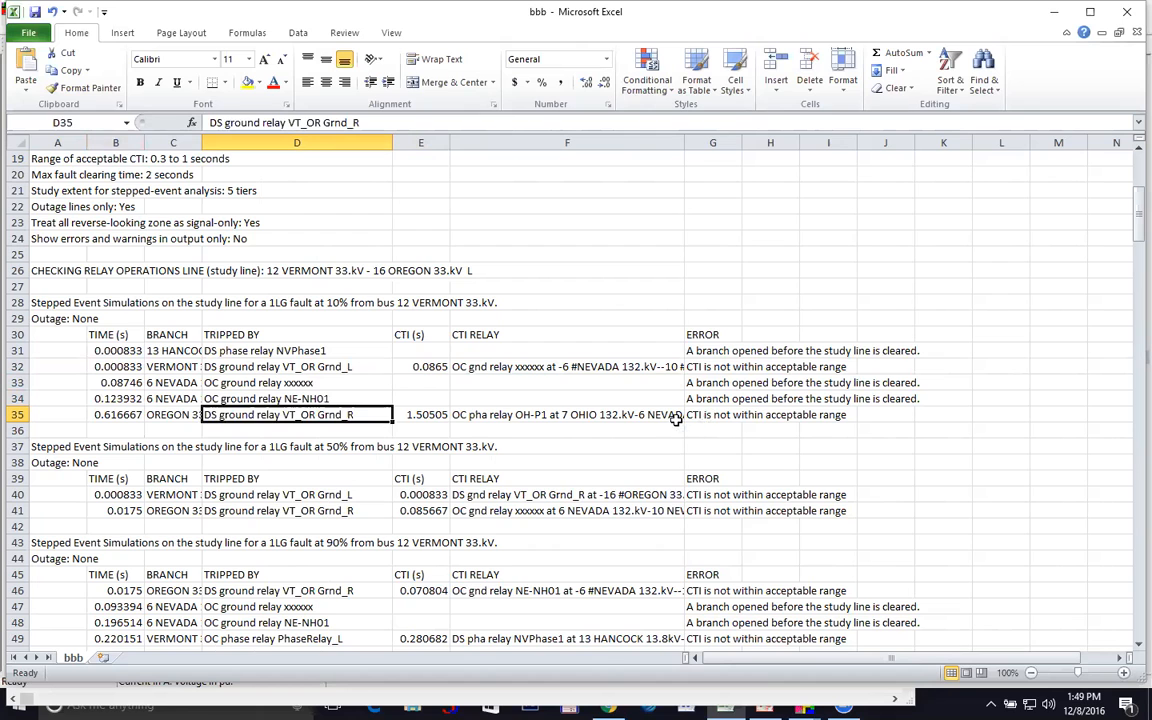
pyautogui.scroll(-2, 676, 415)
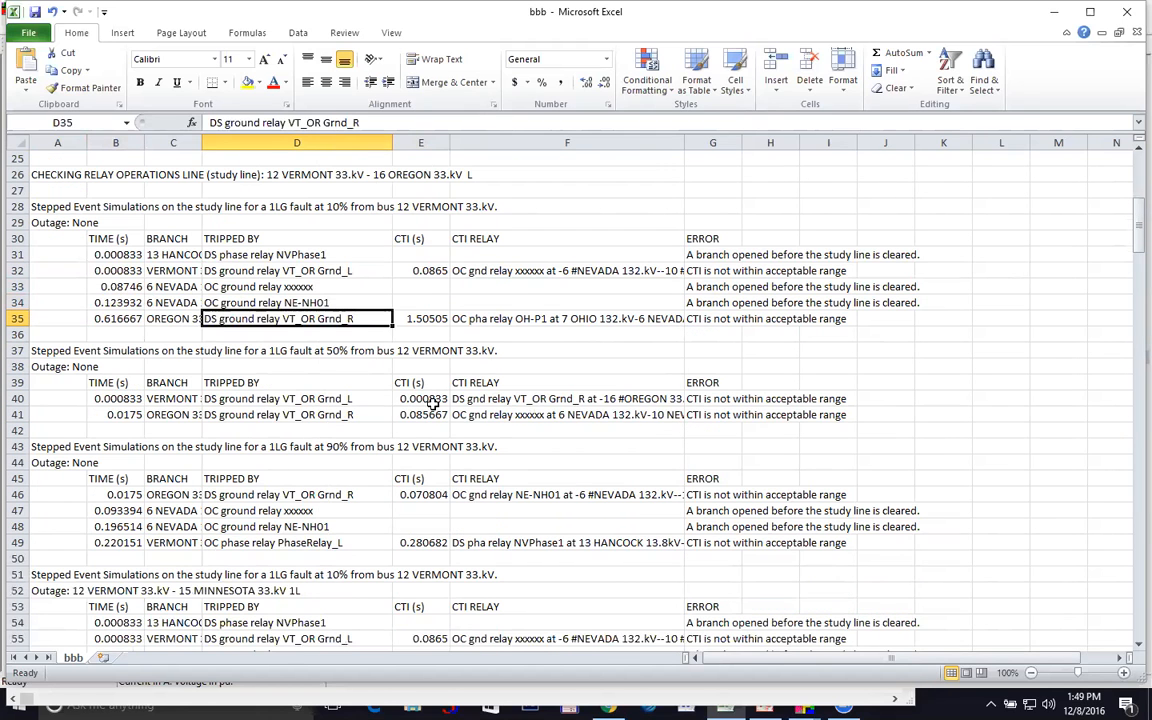
pyautogui.scroll(-4, 438, 405)
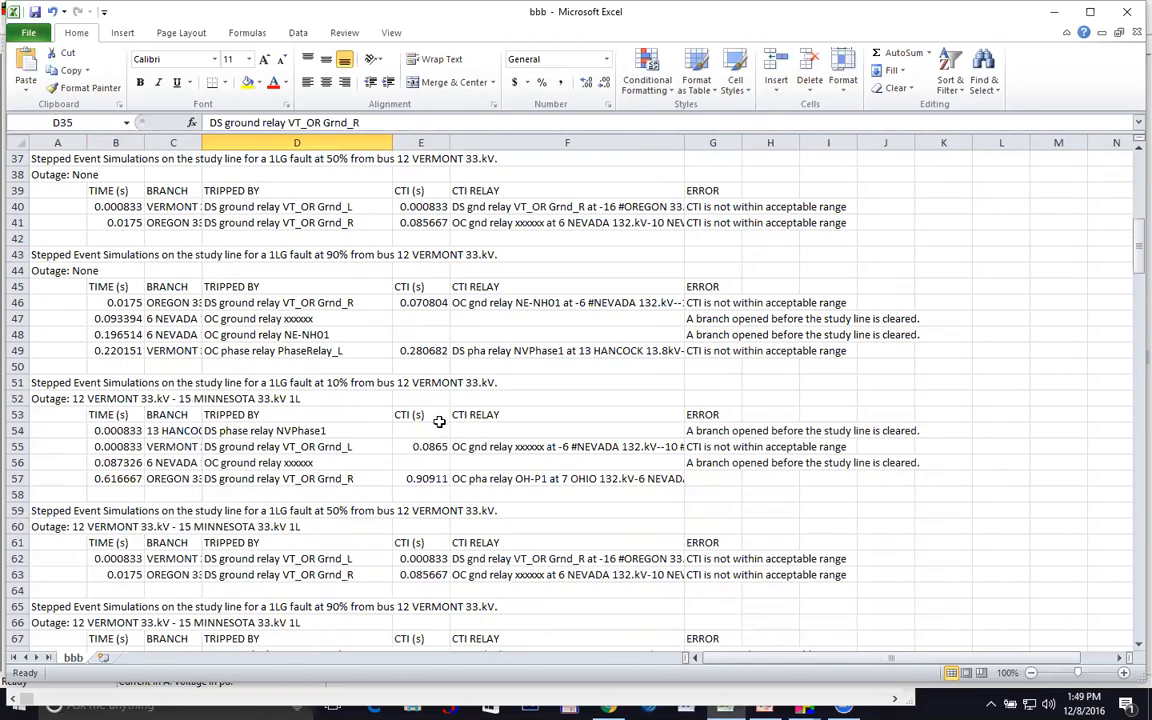
pyautogui.click(345, 385)
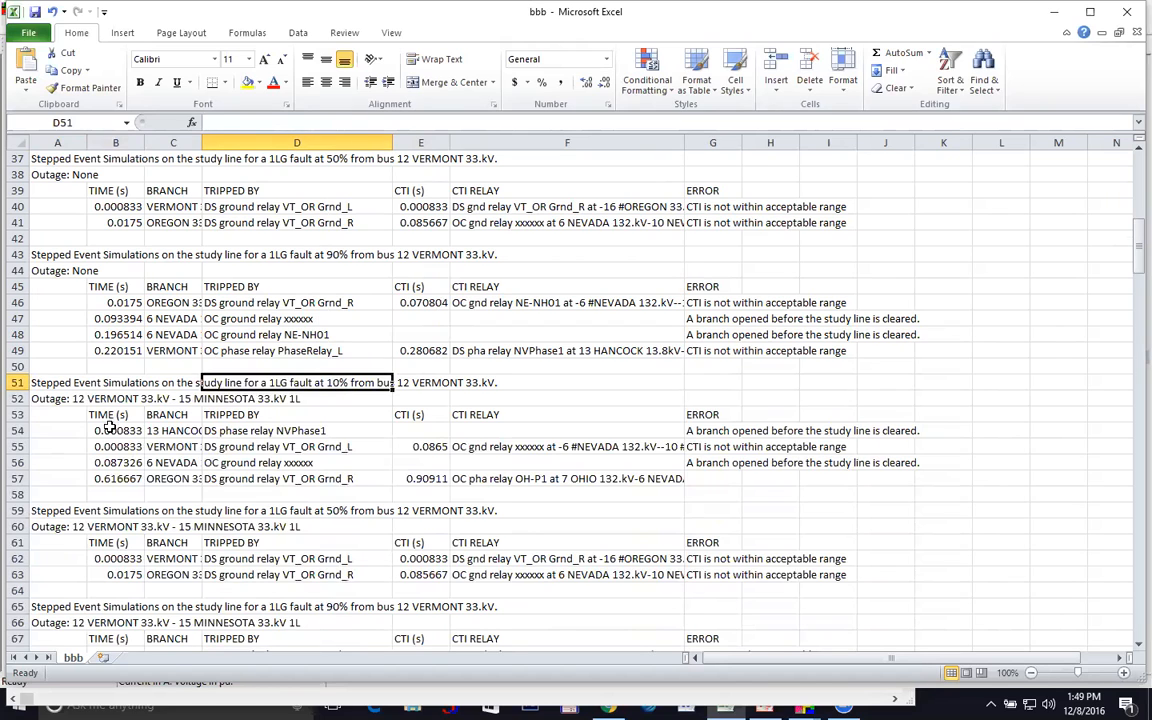
pyautogui.click(65, 401)
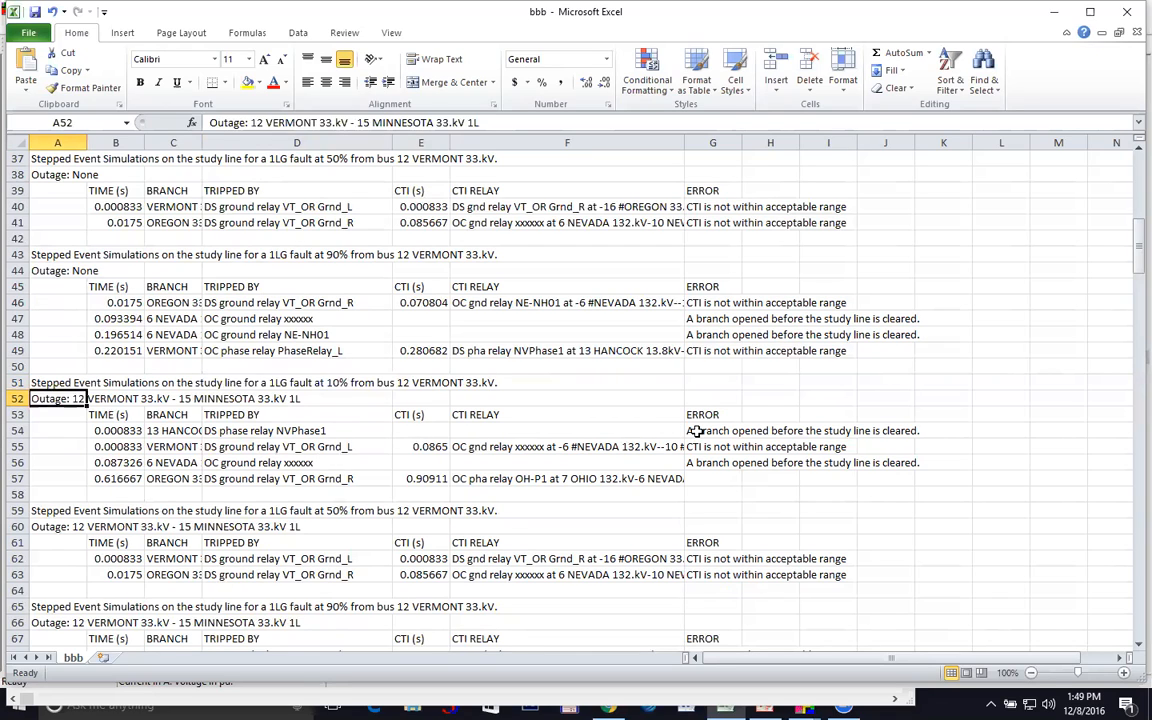
pyautogui.click(656, 432)
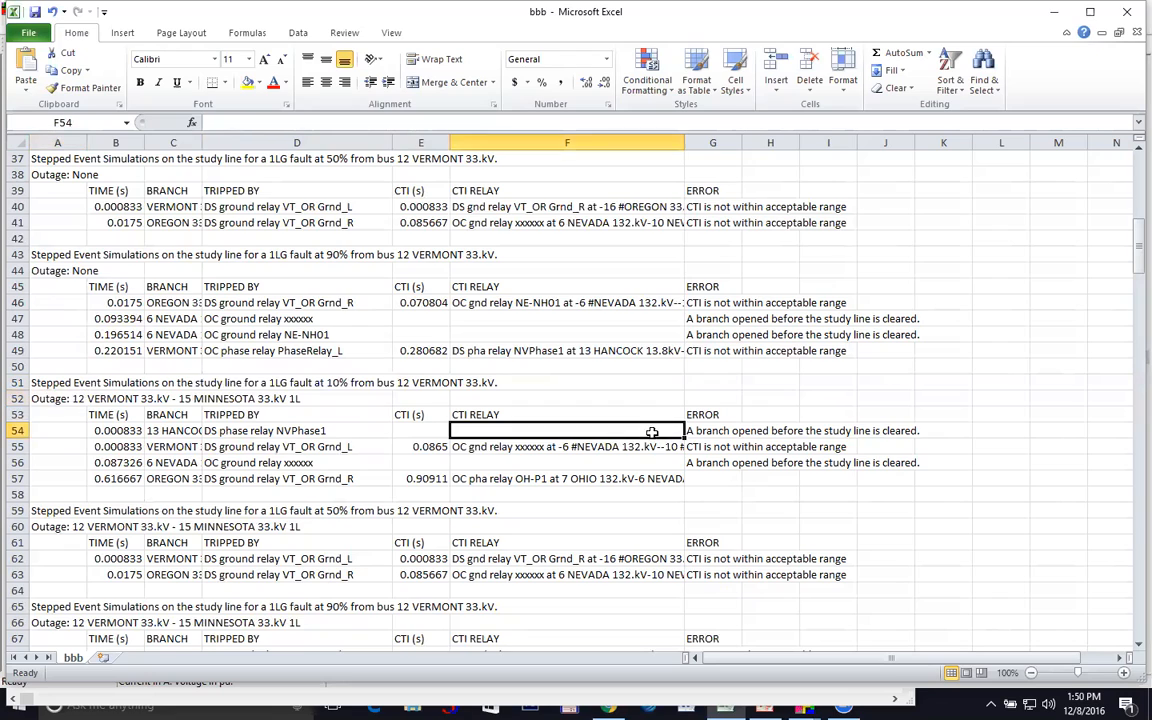
pyautogui.click(596, 463)
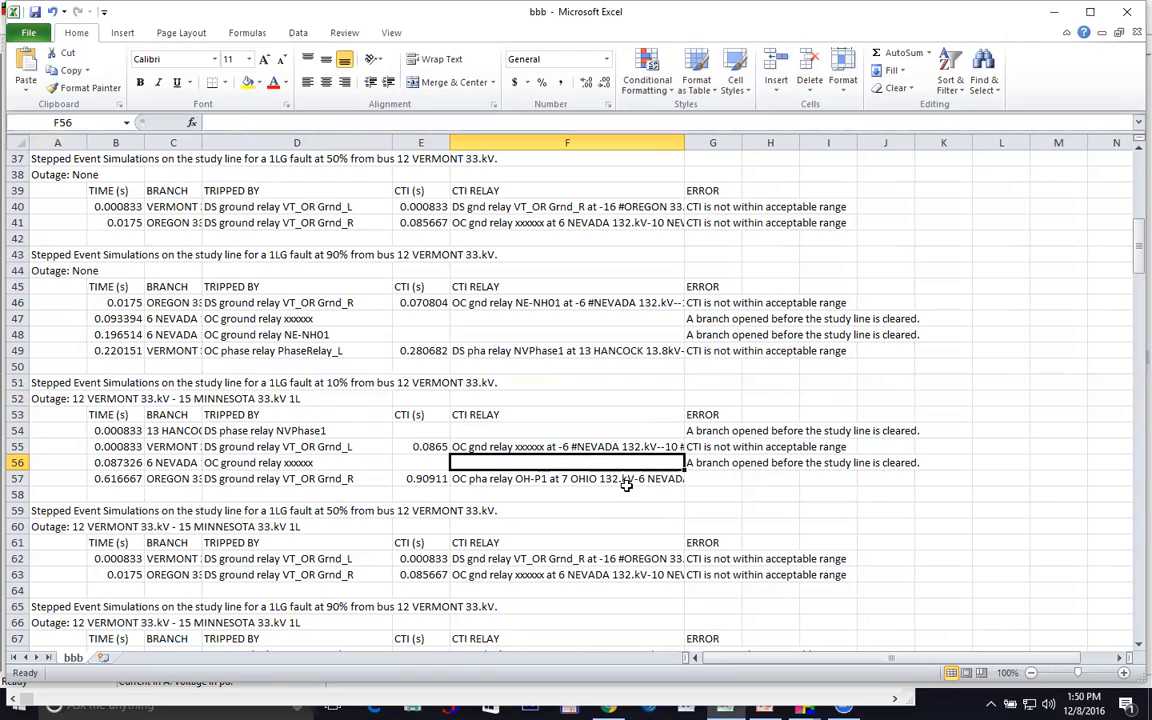
pyautogui.scroll(-3, 626, 484)
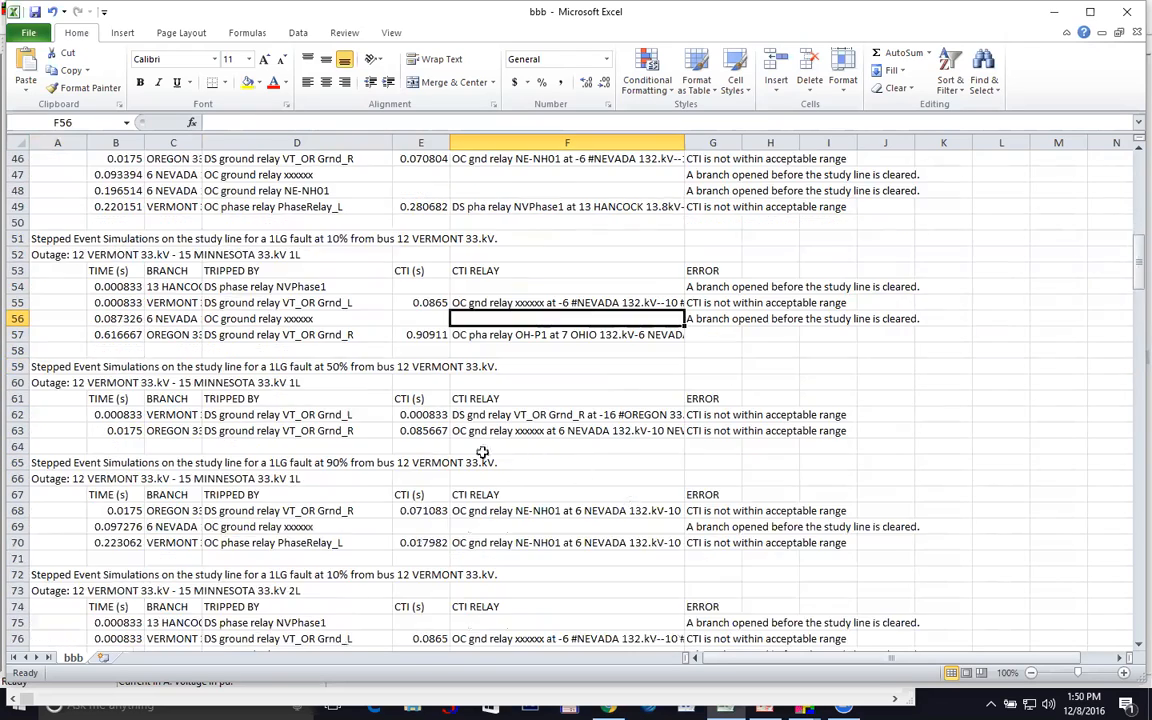
pyautogui.click(344, 413)
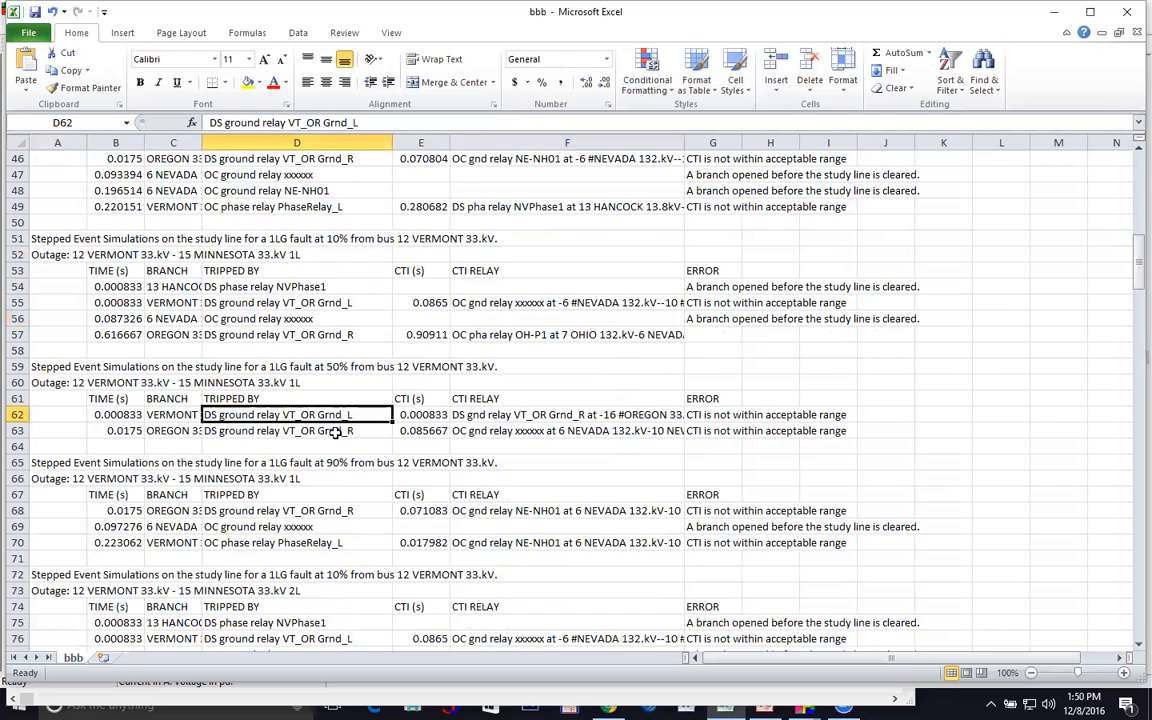
pyautogui.click(337, 432)
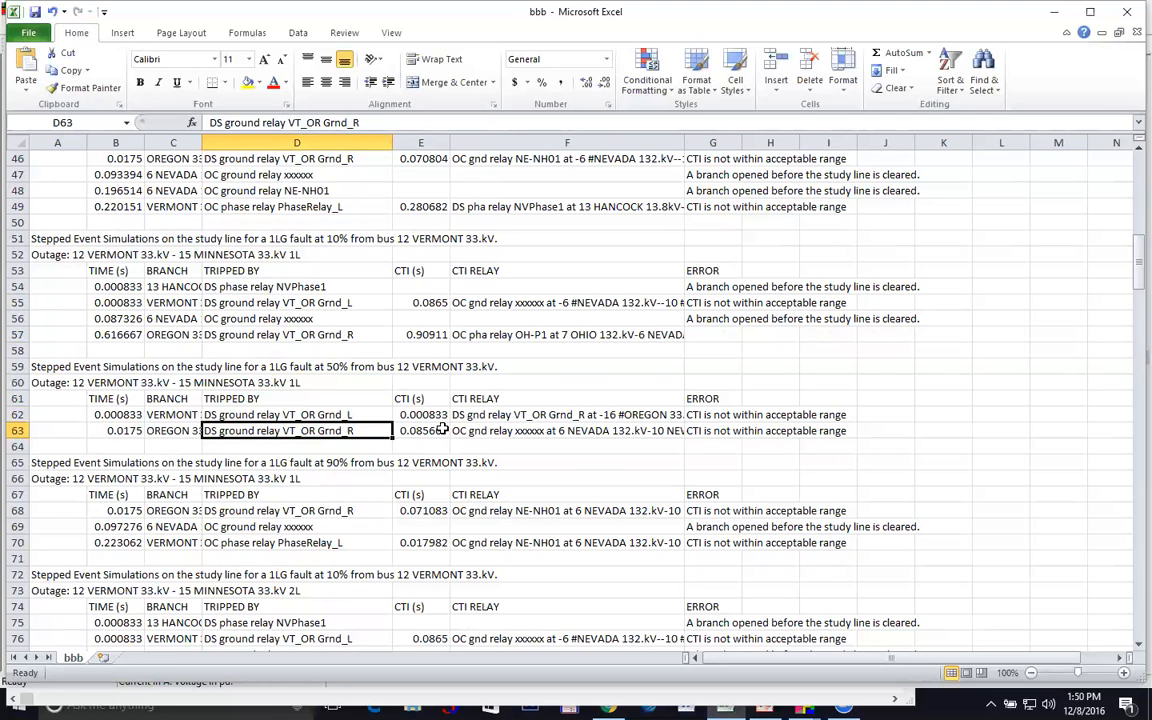
pyautogui.scroll(-2, 452, 432)
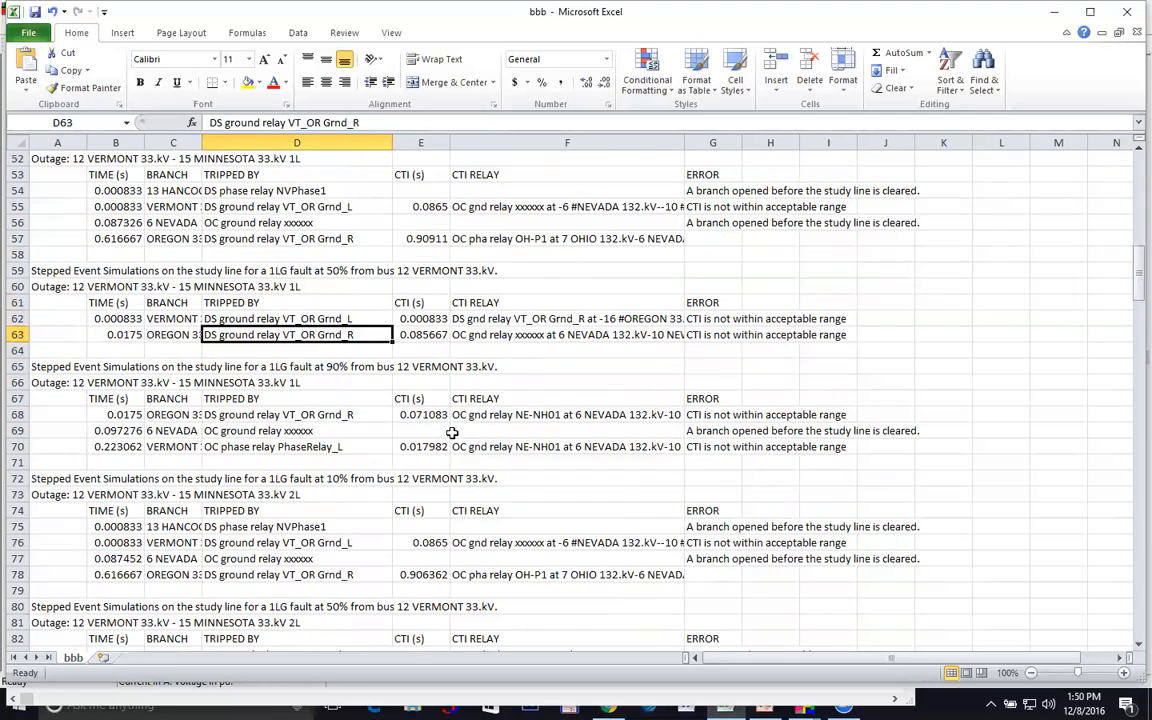
pyautogui.scroll(-1, 452, 432)
pyautogui.scroll(-4, 454, 440)
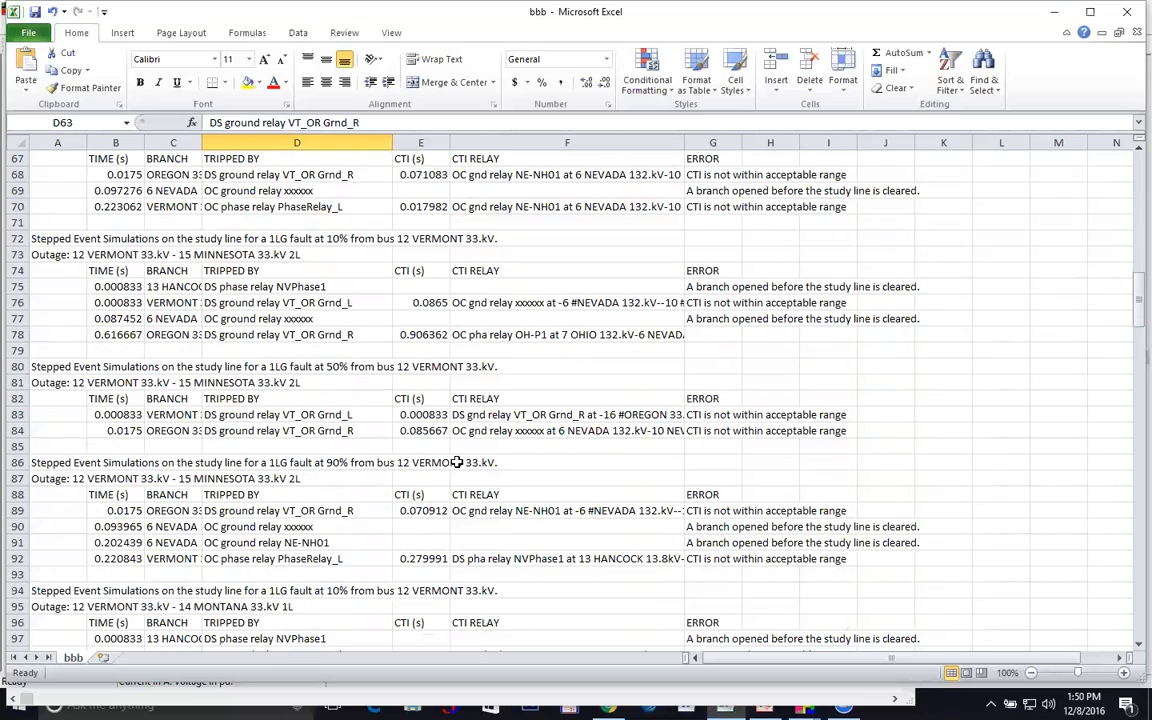
pyautogui.scroll(-6, 452, 462)
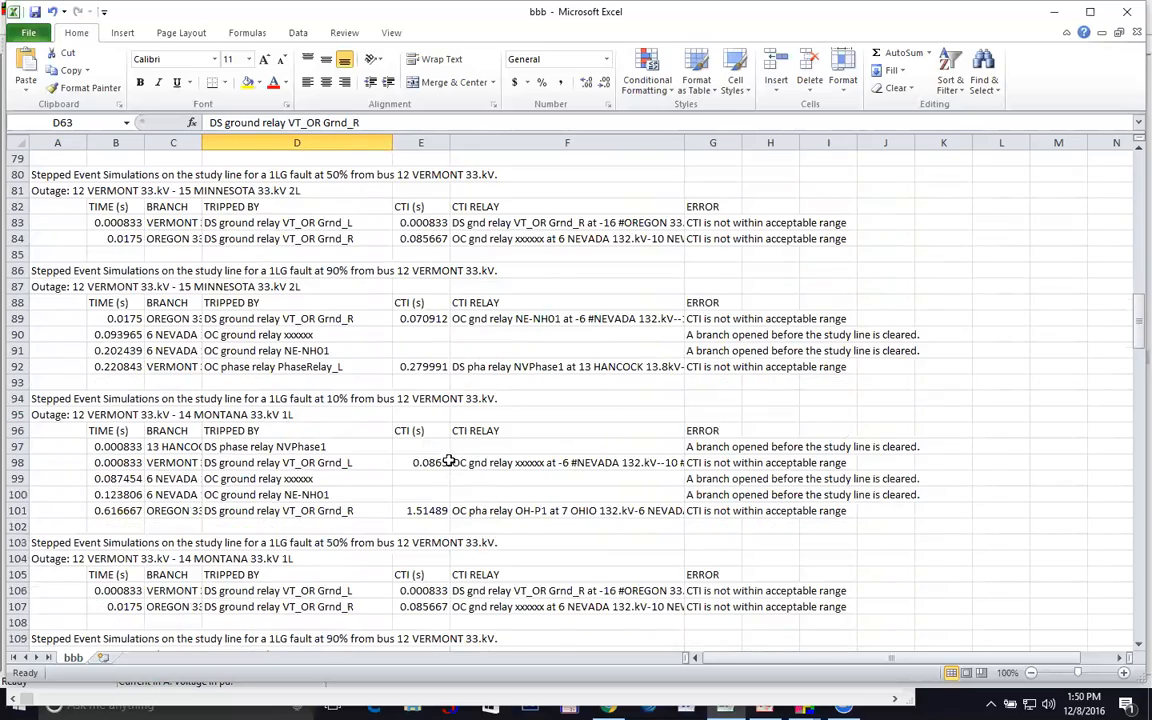
pyautogui.scroll(-1, 447, 462)
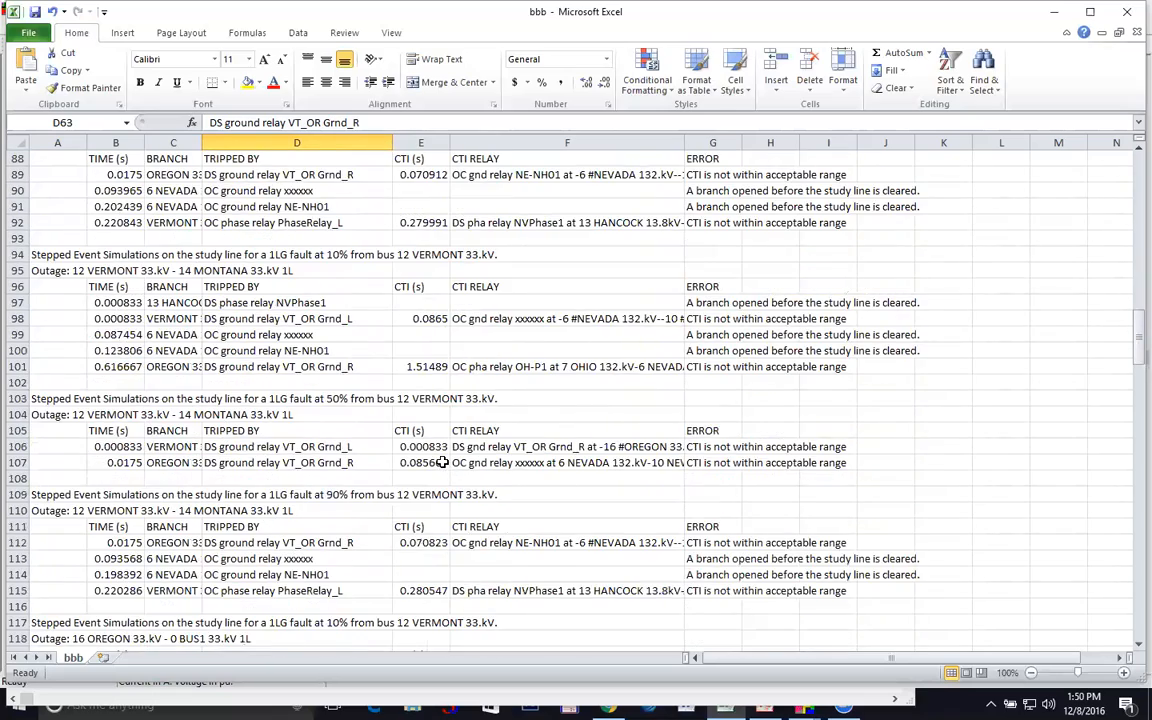
pyautogui.scroll(-1, 441, 462)
pyautogui.scroll(16, 430, 475)
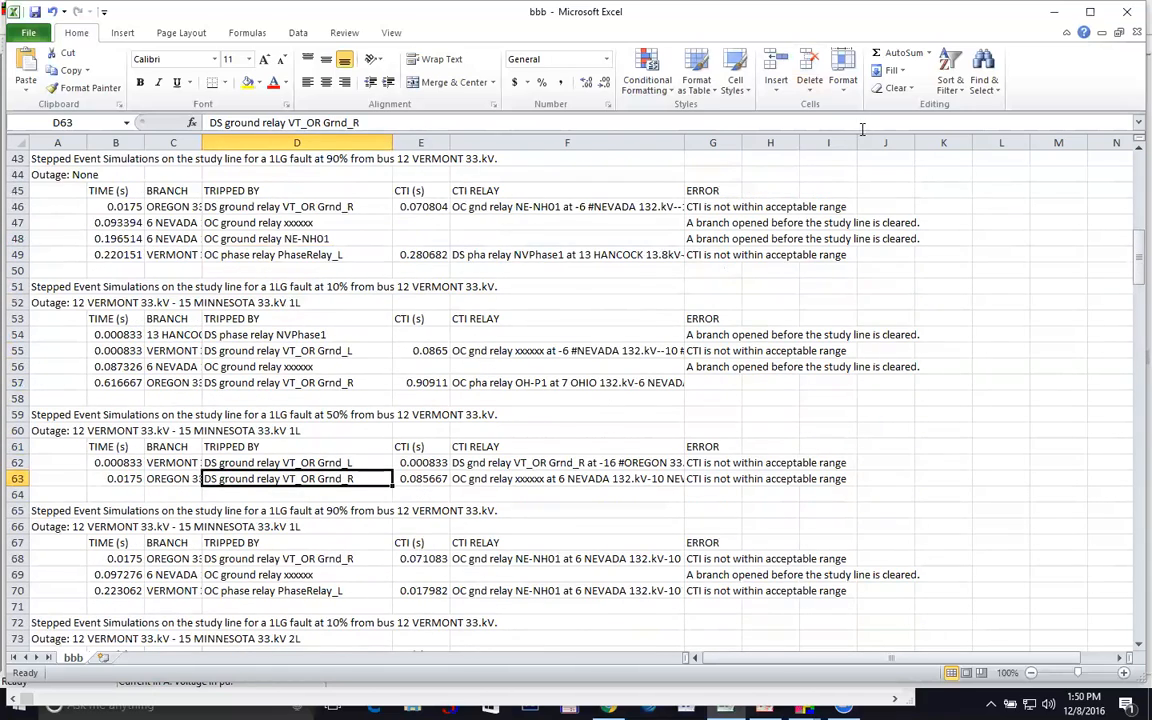
pyautogui.scroll(1, 765, 133)
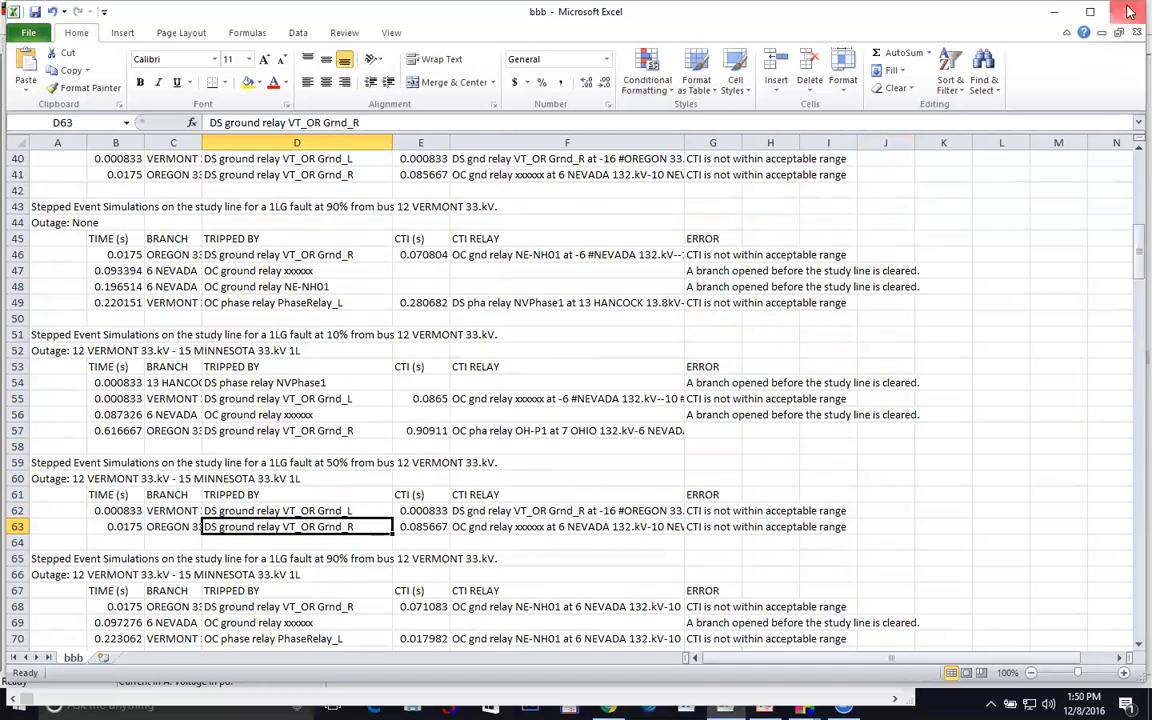
# Close Excel and discard the changes to bbb.CSV with Don't Save
pyautogui.click(1130, 12)
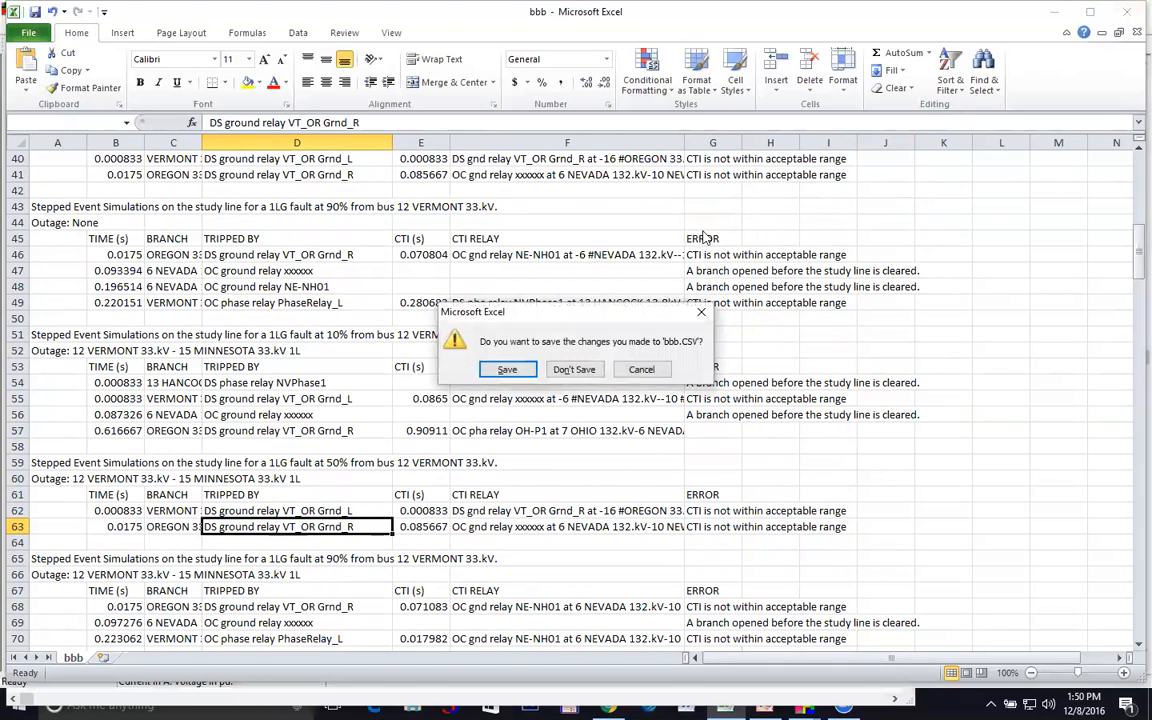
pyautogui.click(578, 369)
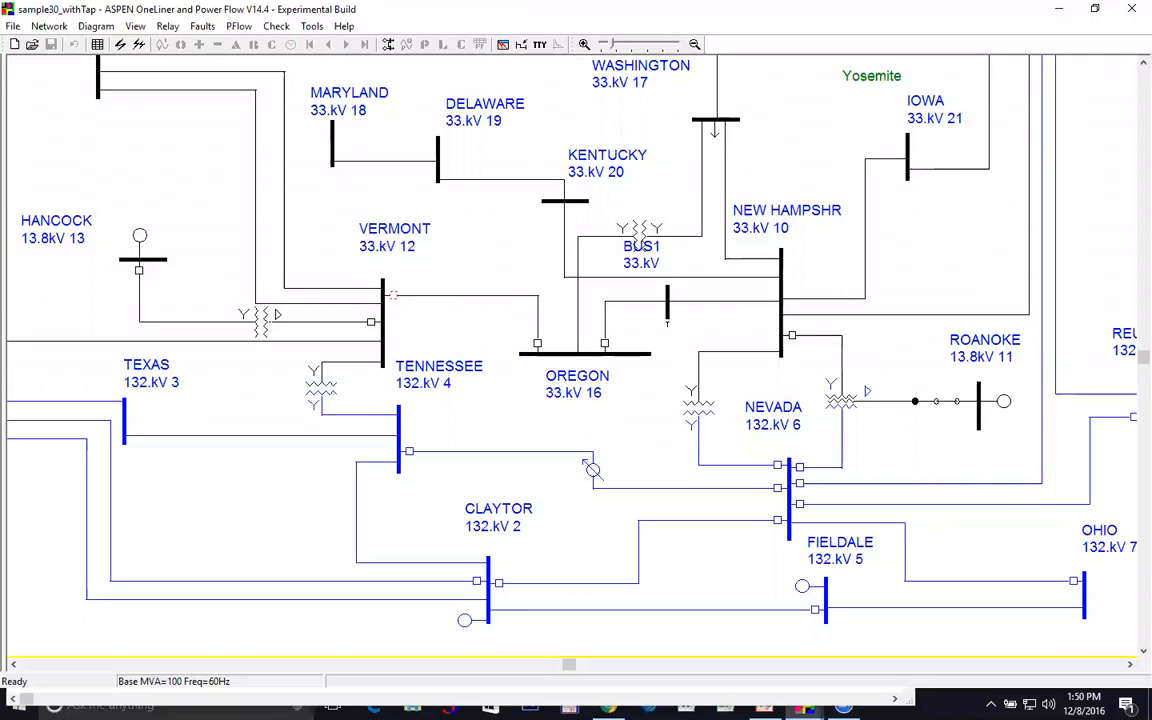
# Minimize OneLiner, close the TTY window, and start the PowerPoint slide show on the Time Line slide
pyautogui.click(1059, 12)
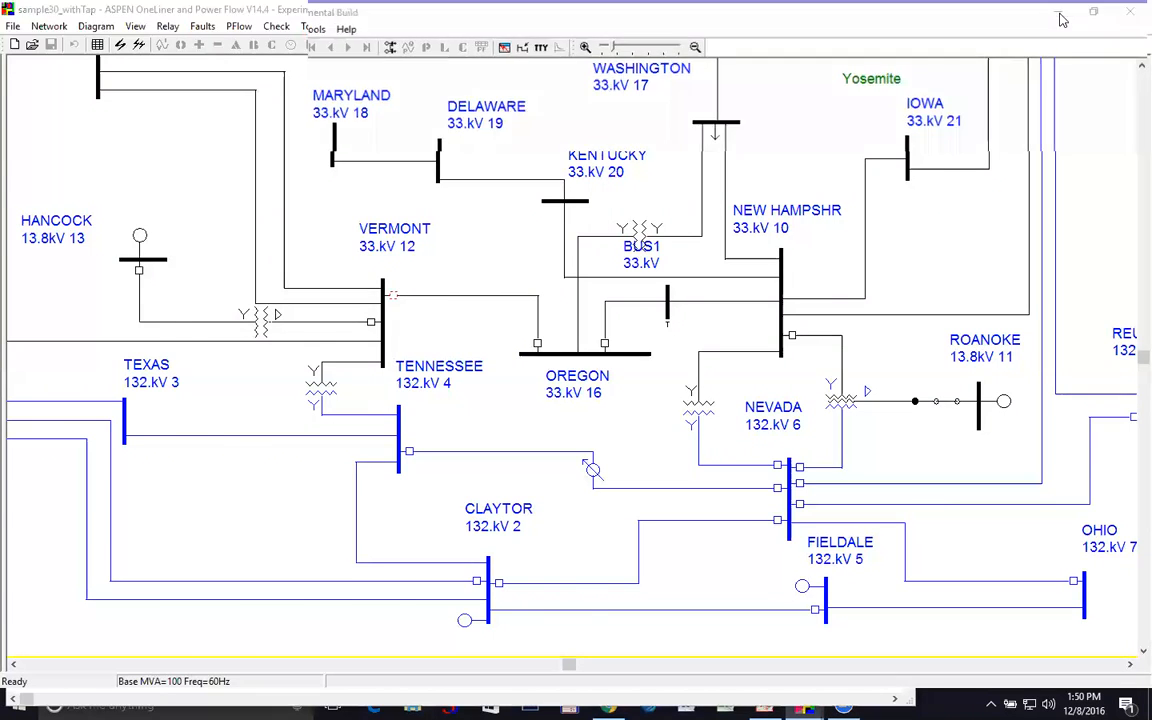
pyautogui.click(895, 246)
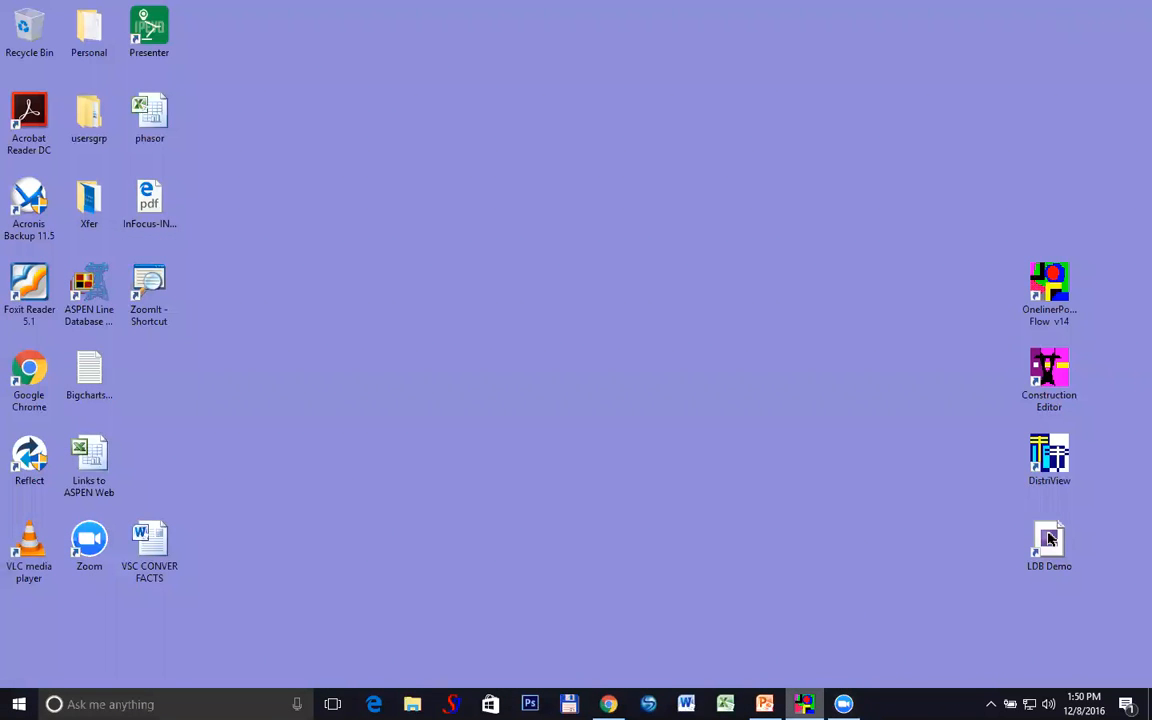
pyautogui.click(765, 704)
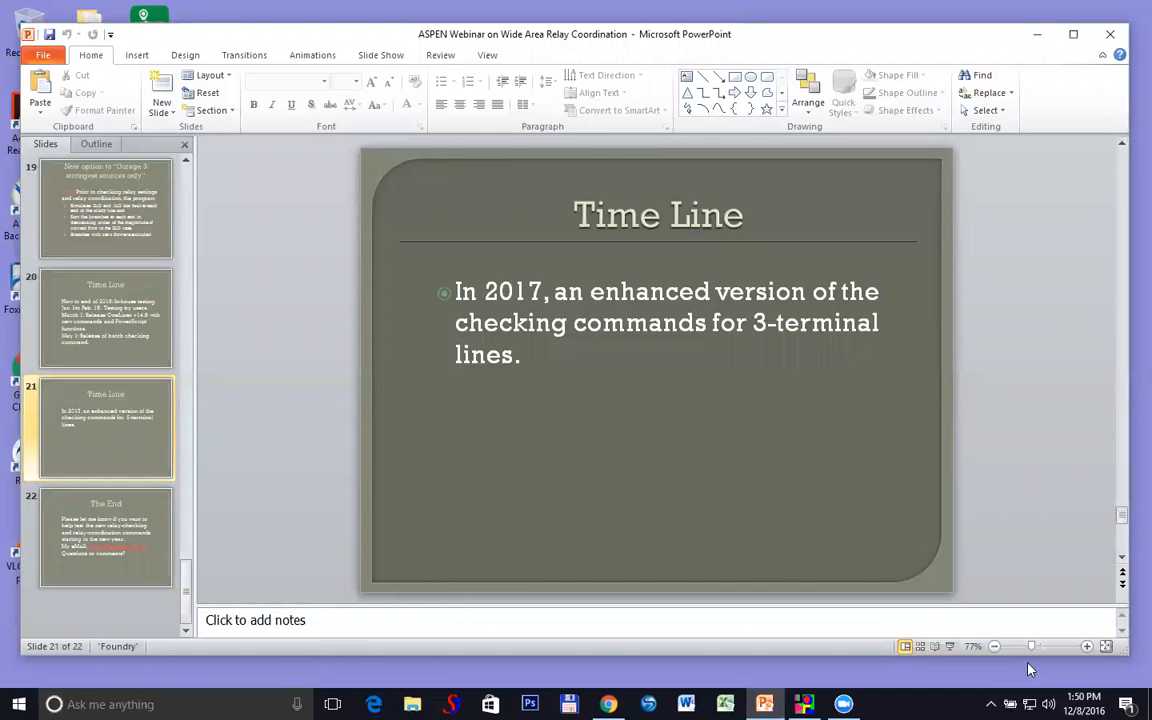
pyautogui.click(950, 647)
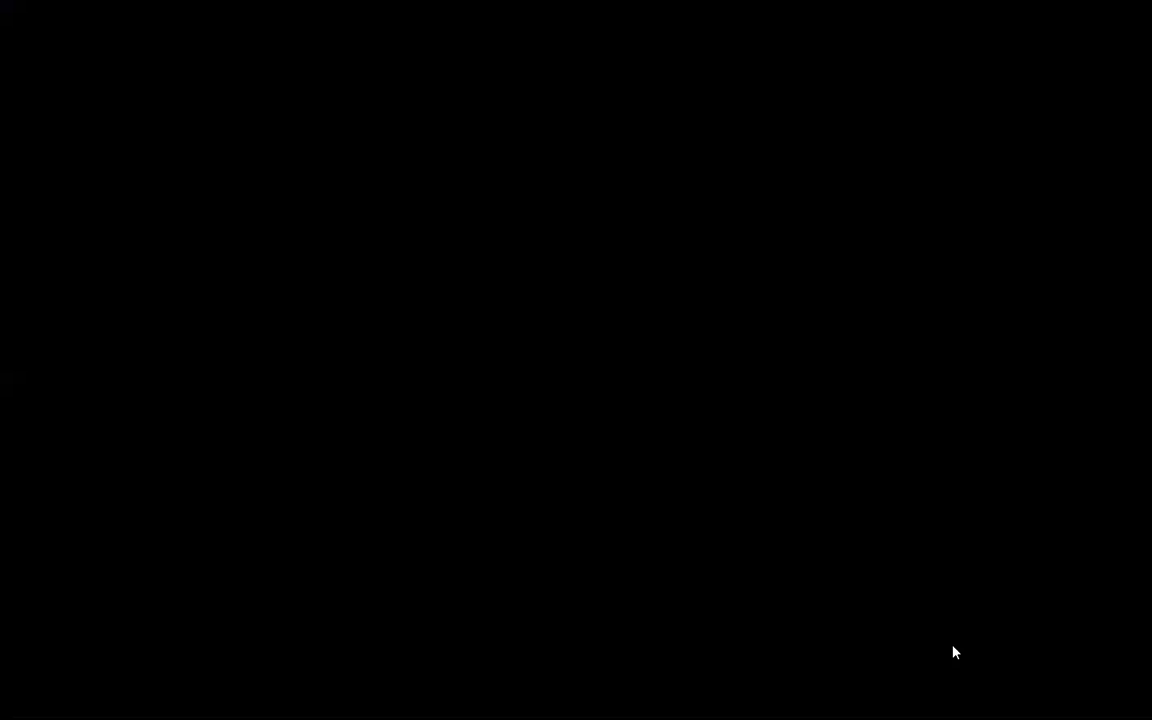